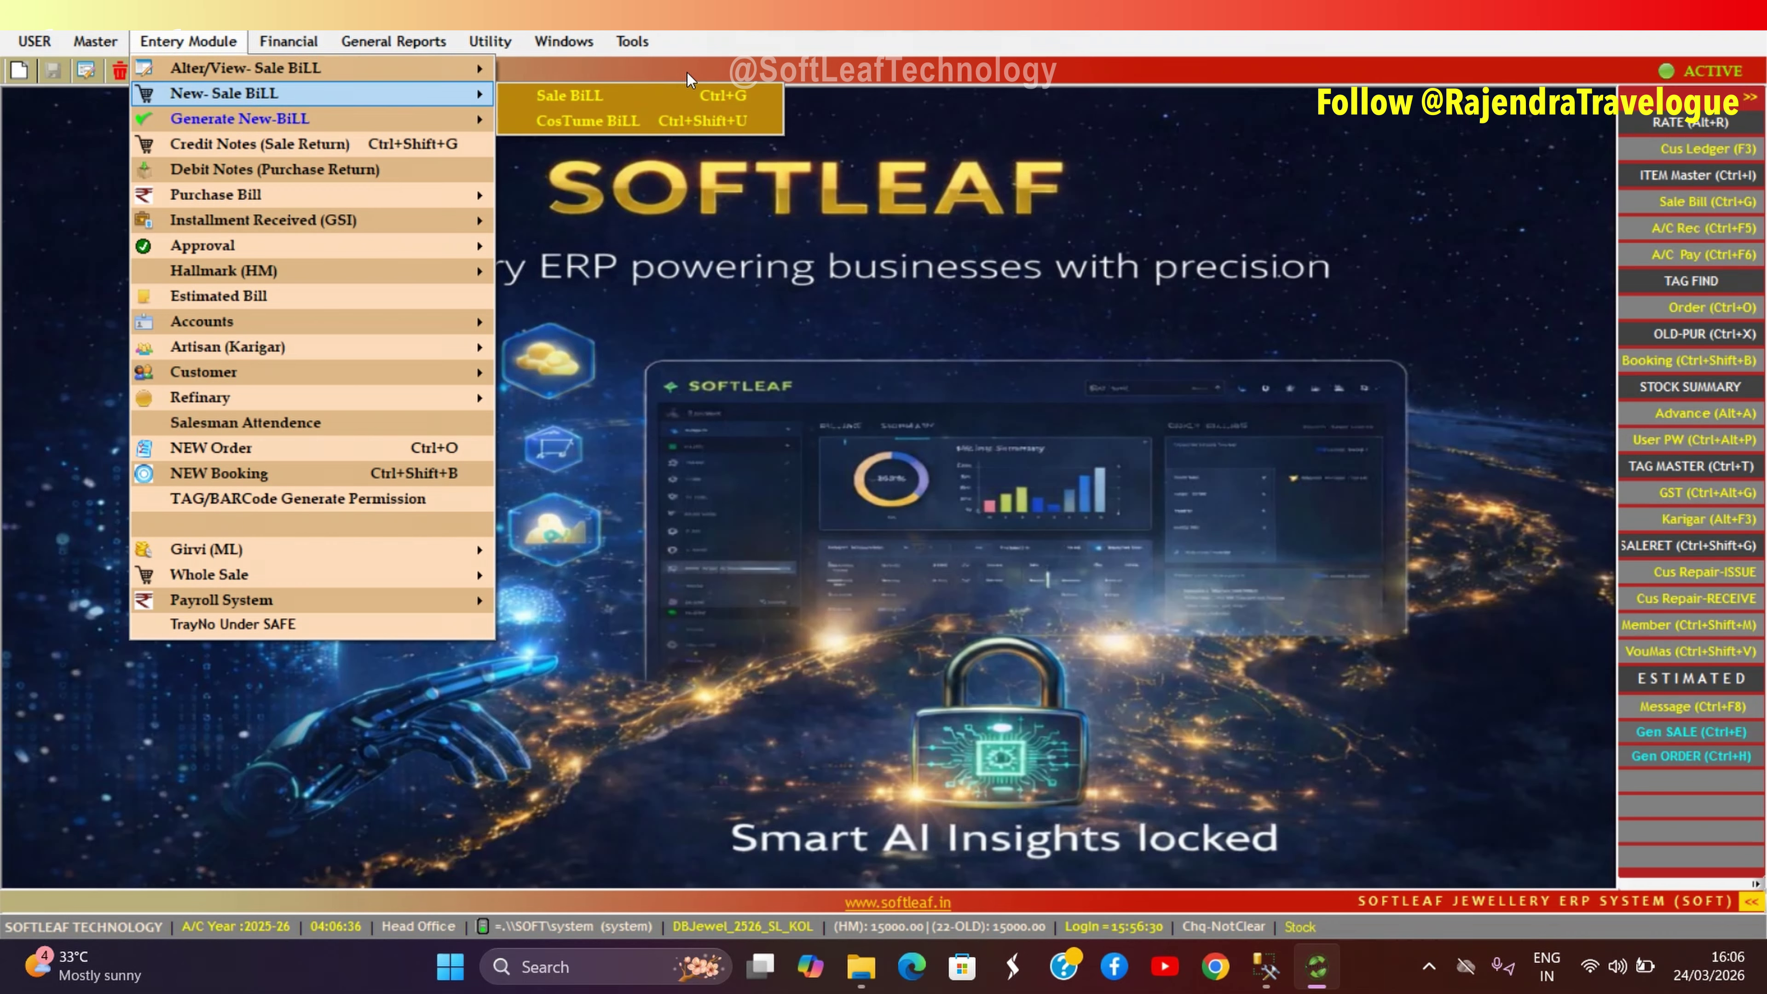
- Start a new sale bill with its preset date, no order number, the Sale A/C ledger and no customer mobile number
click(688, 95)
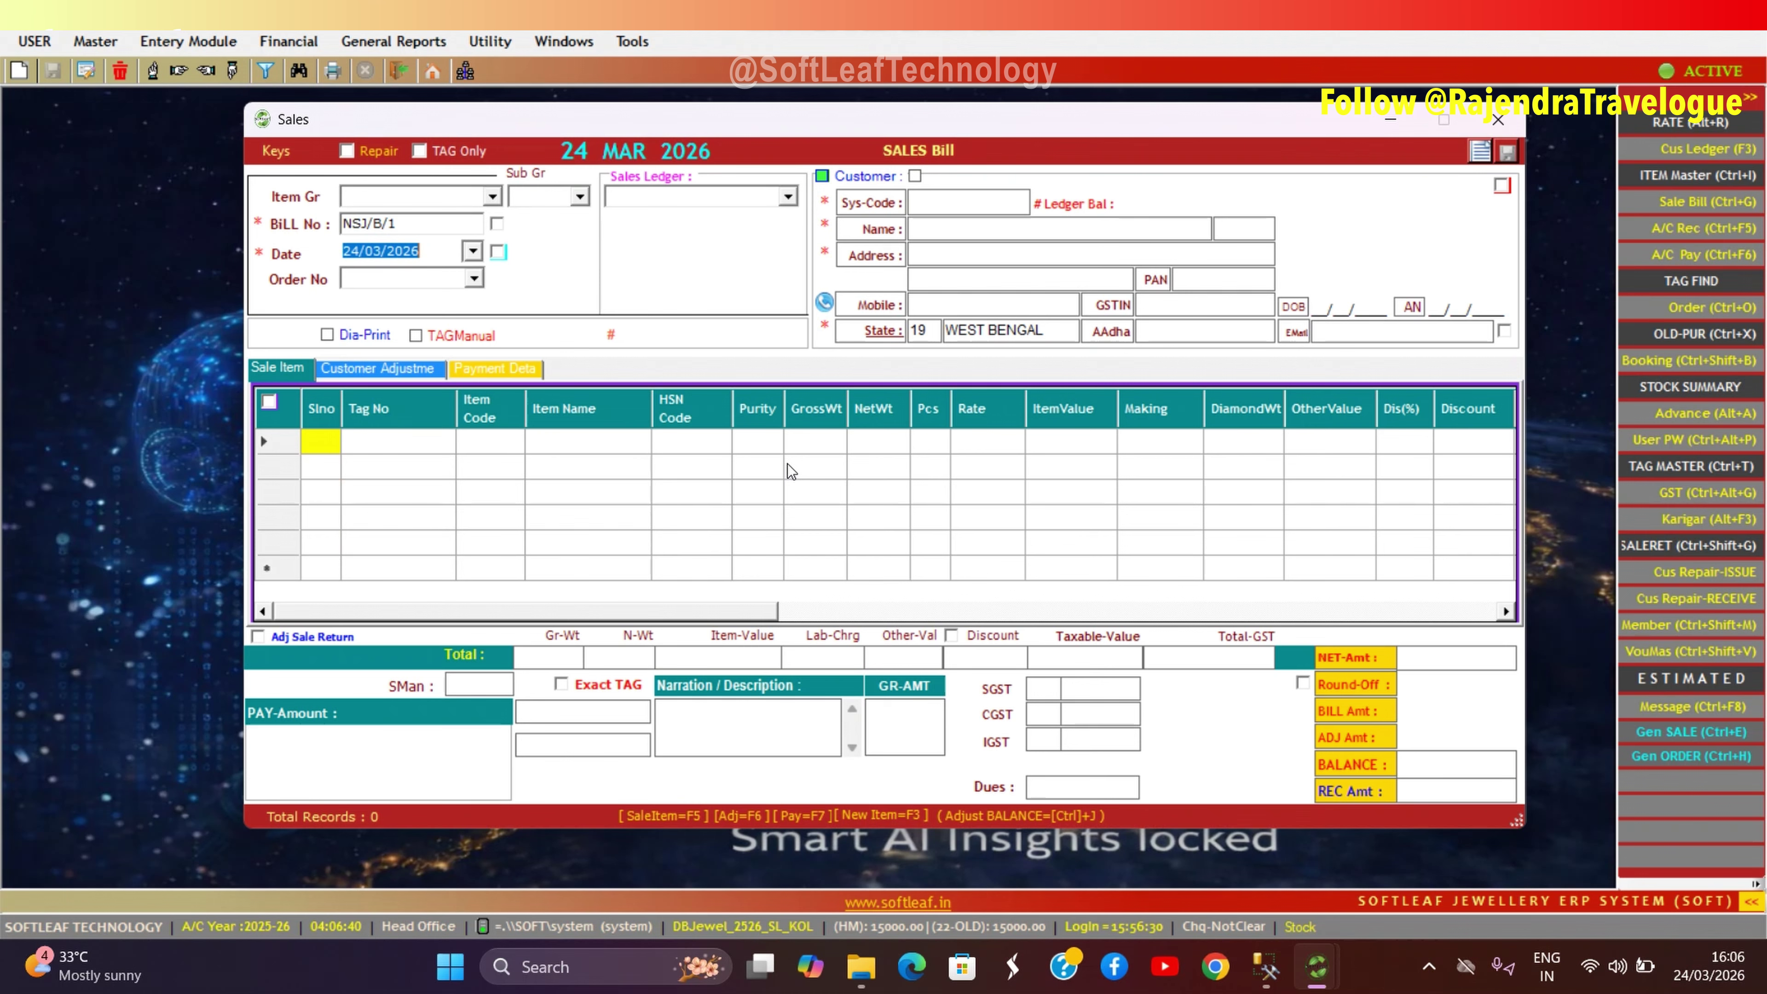
key(Return)
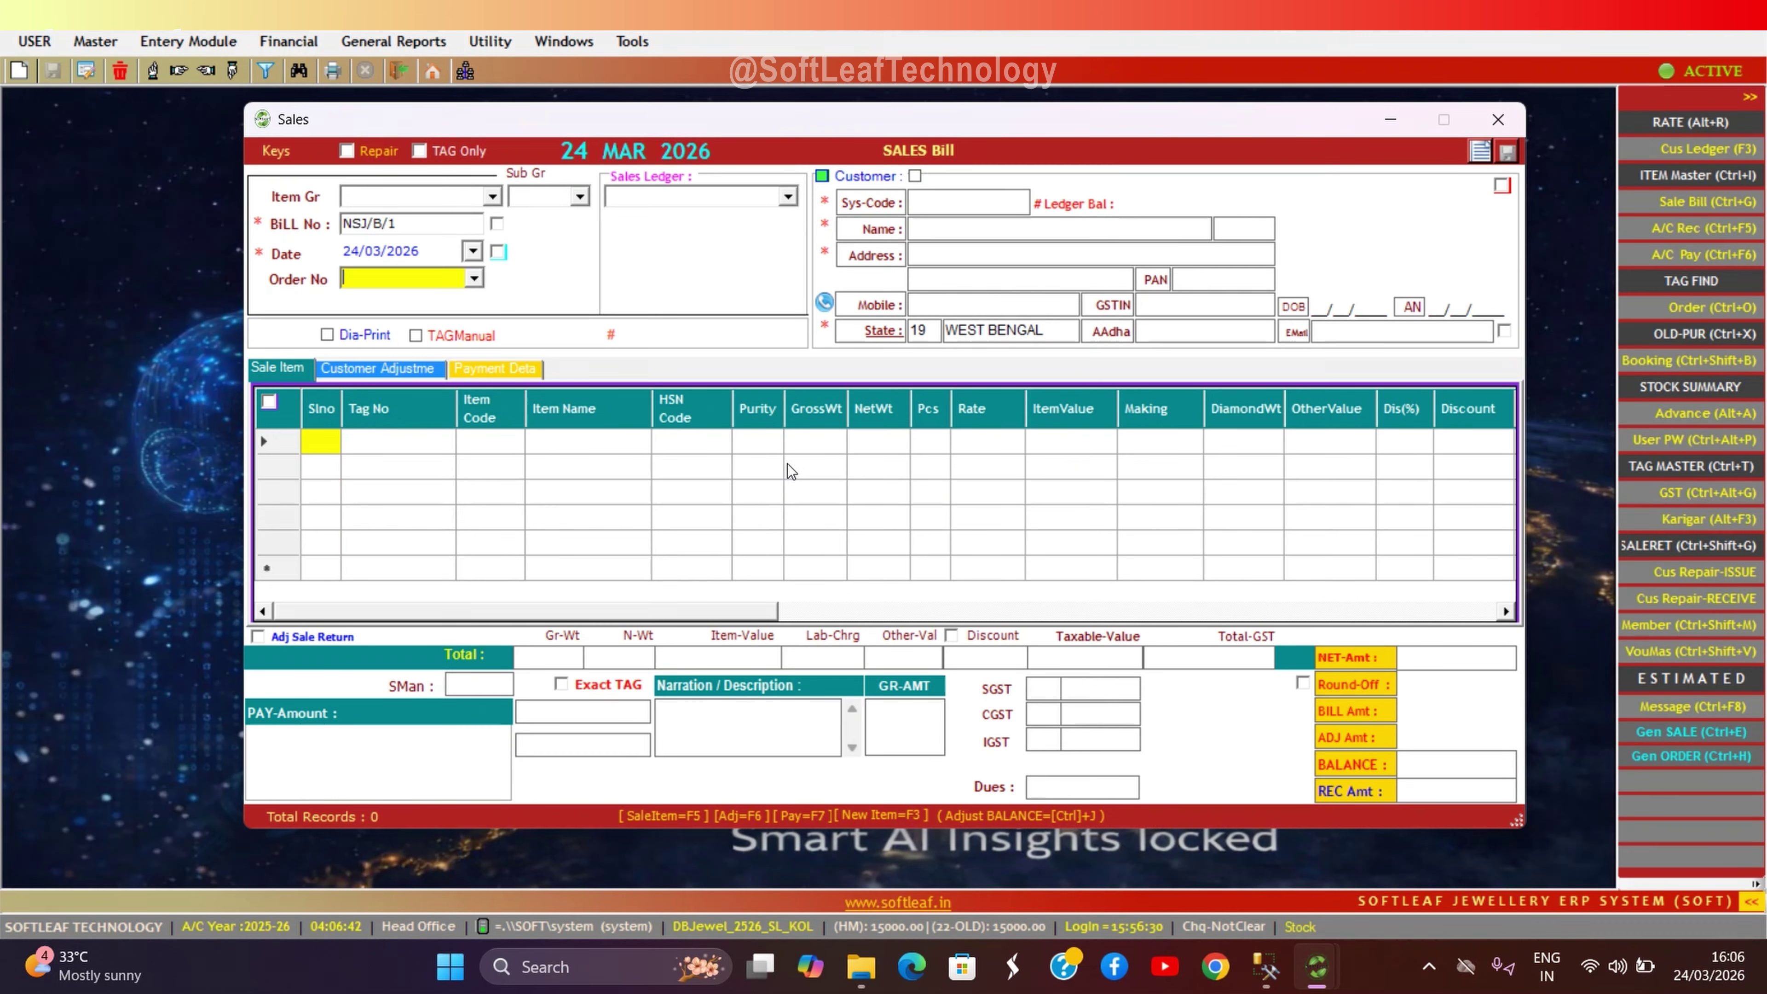
key(Return)
key(Return)
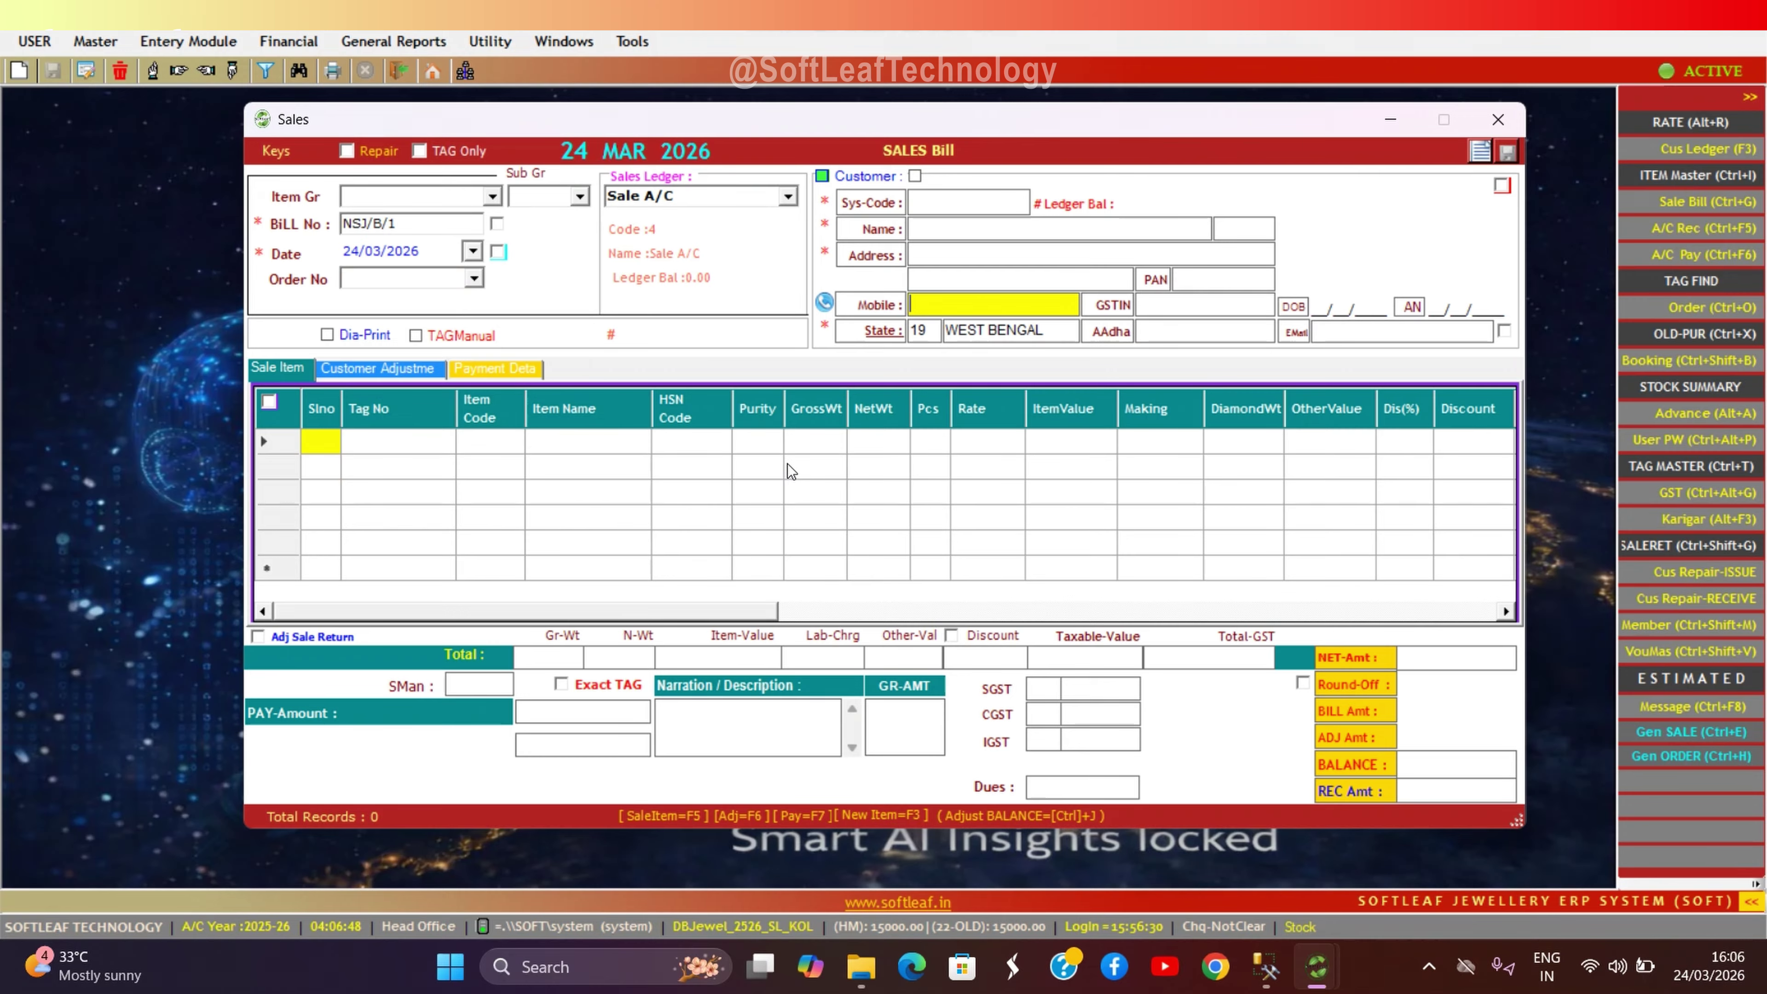
key(Return)
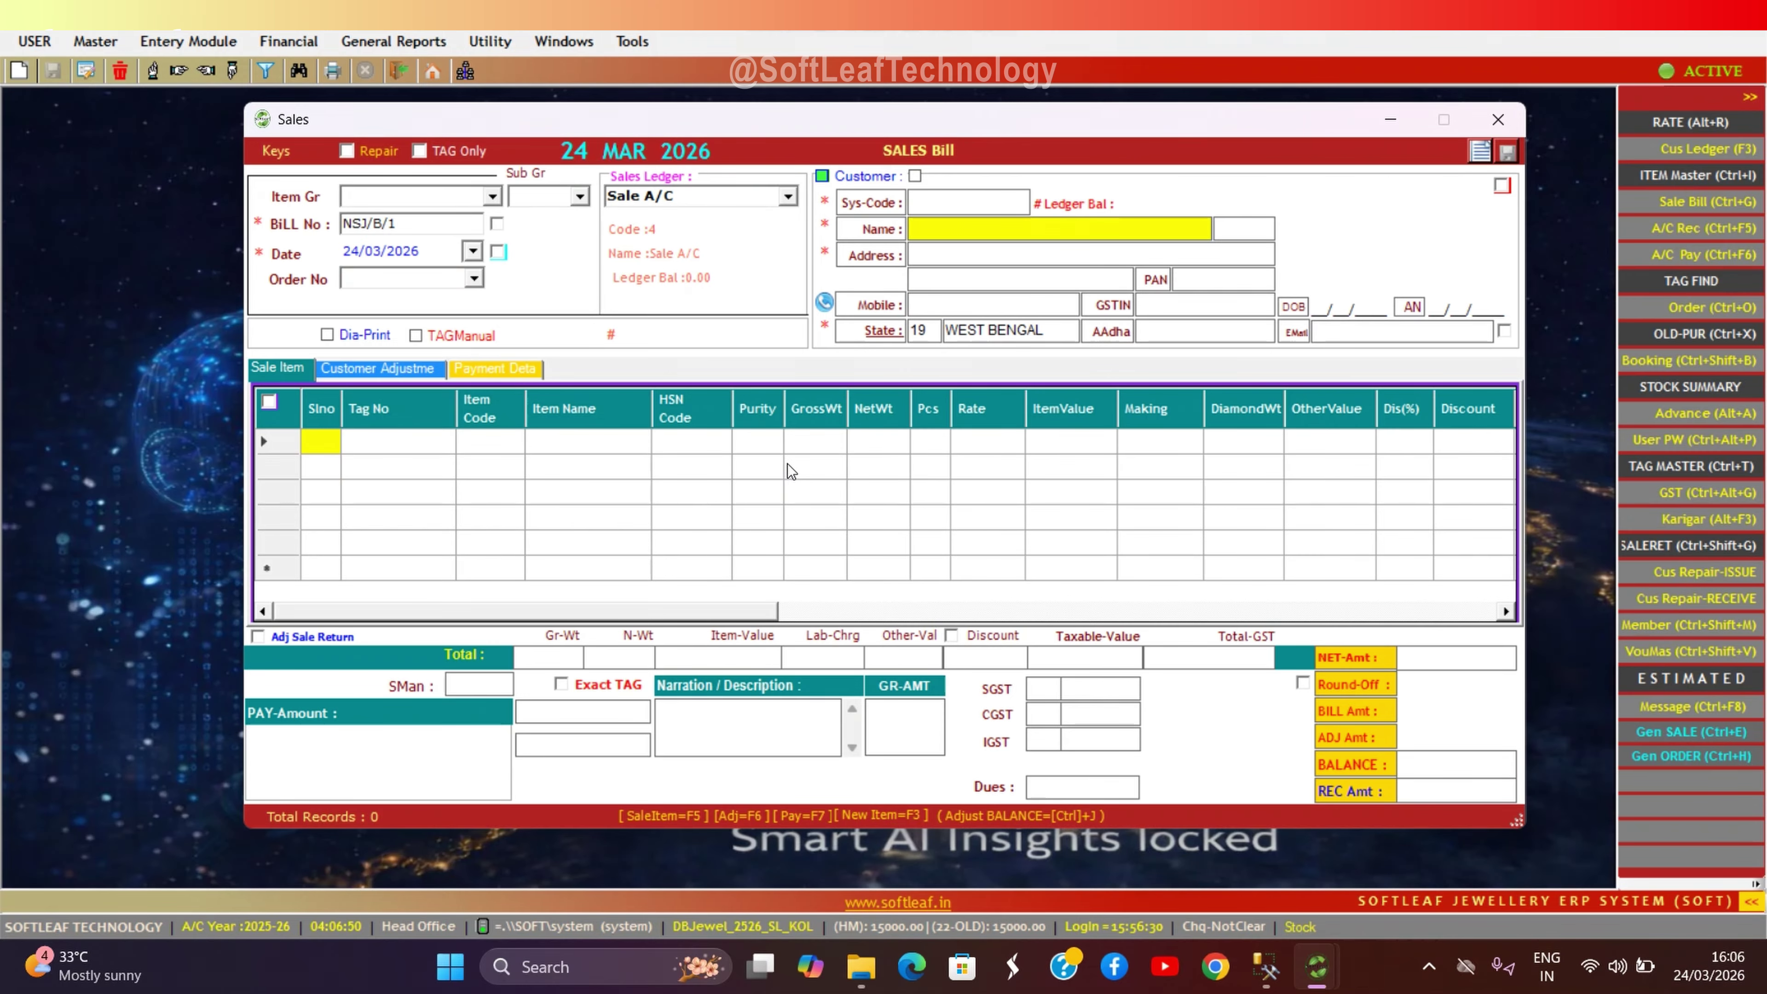
- Enter Test Customer as the bill's customer and Kolkata as the address, leaving the remaining customer details unchanged
text(test cus)
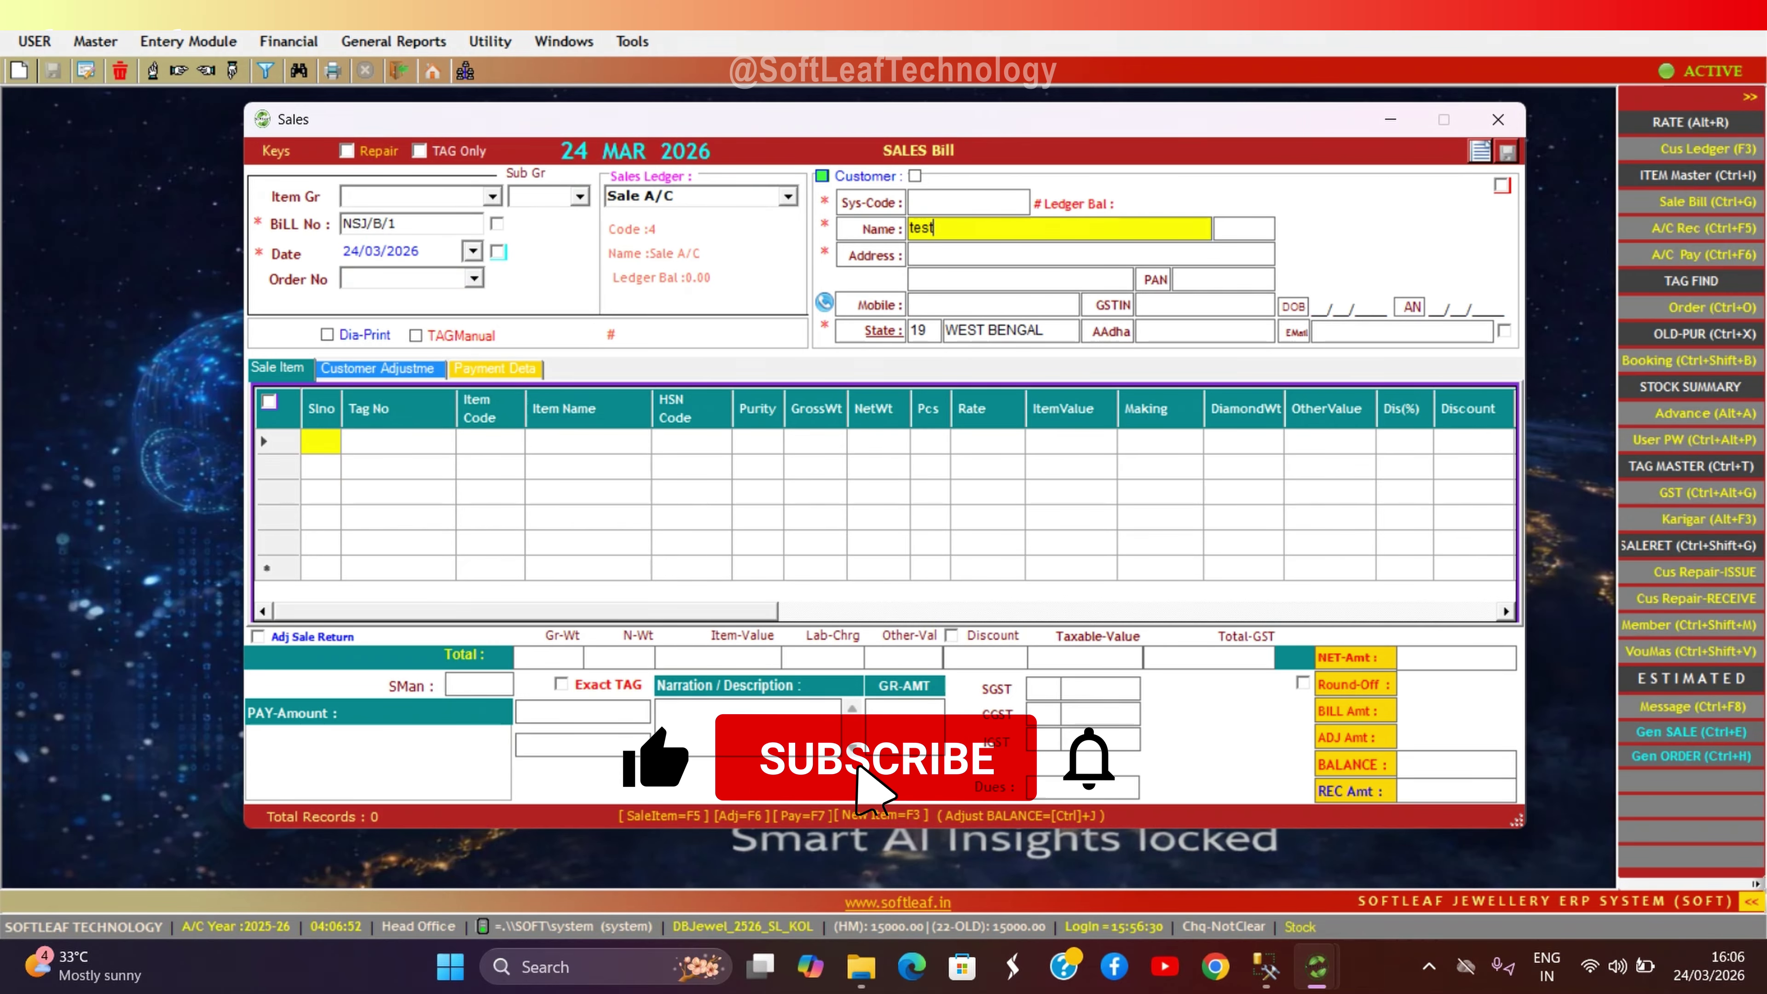
text(tomer)
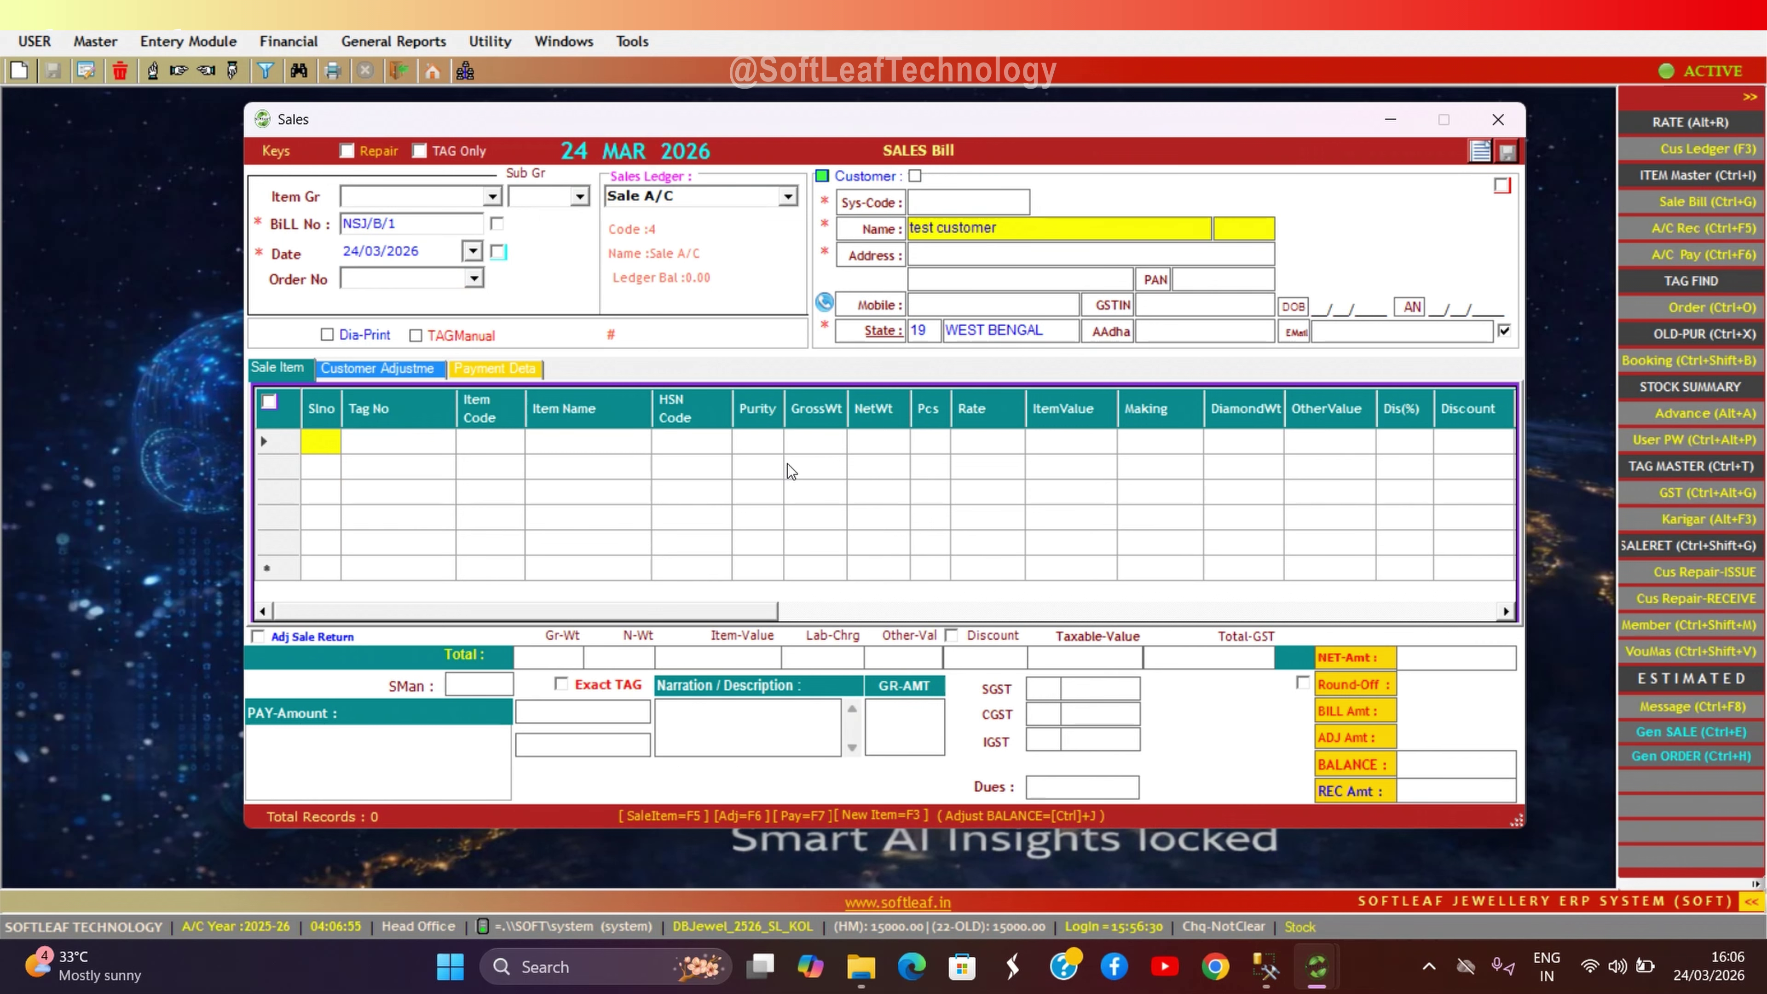
key(Return)
text(Kolkata)
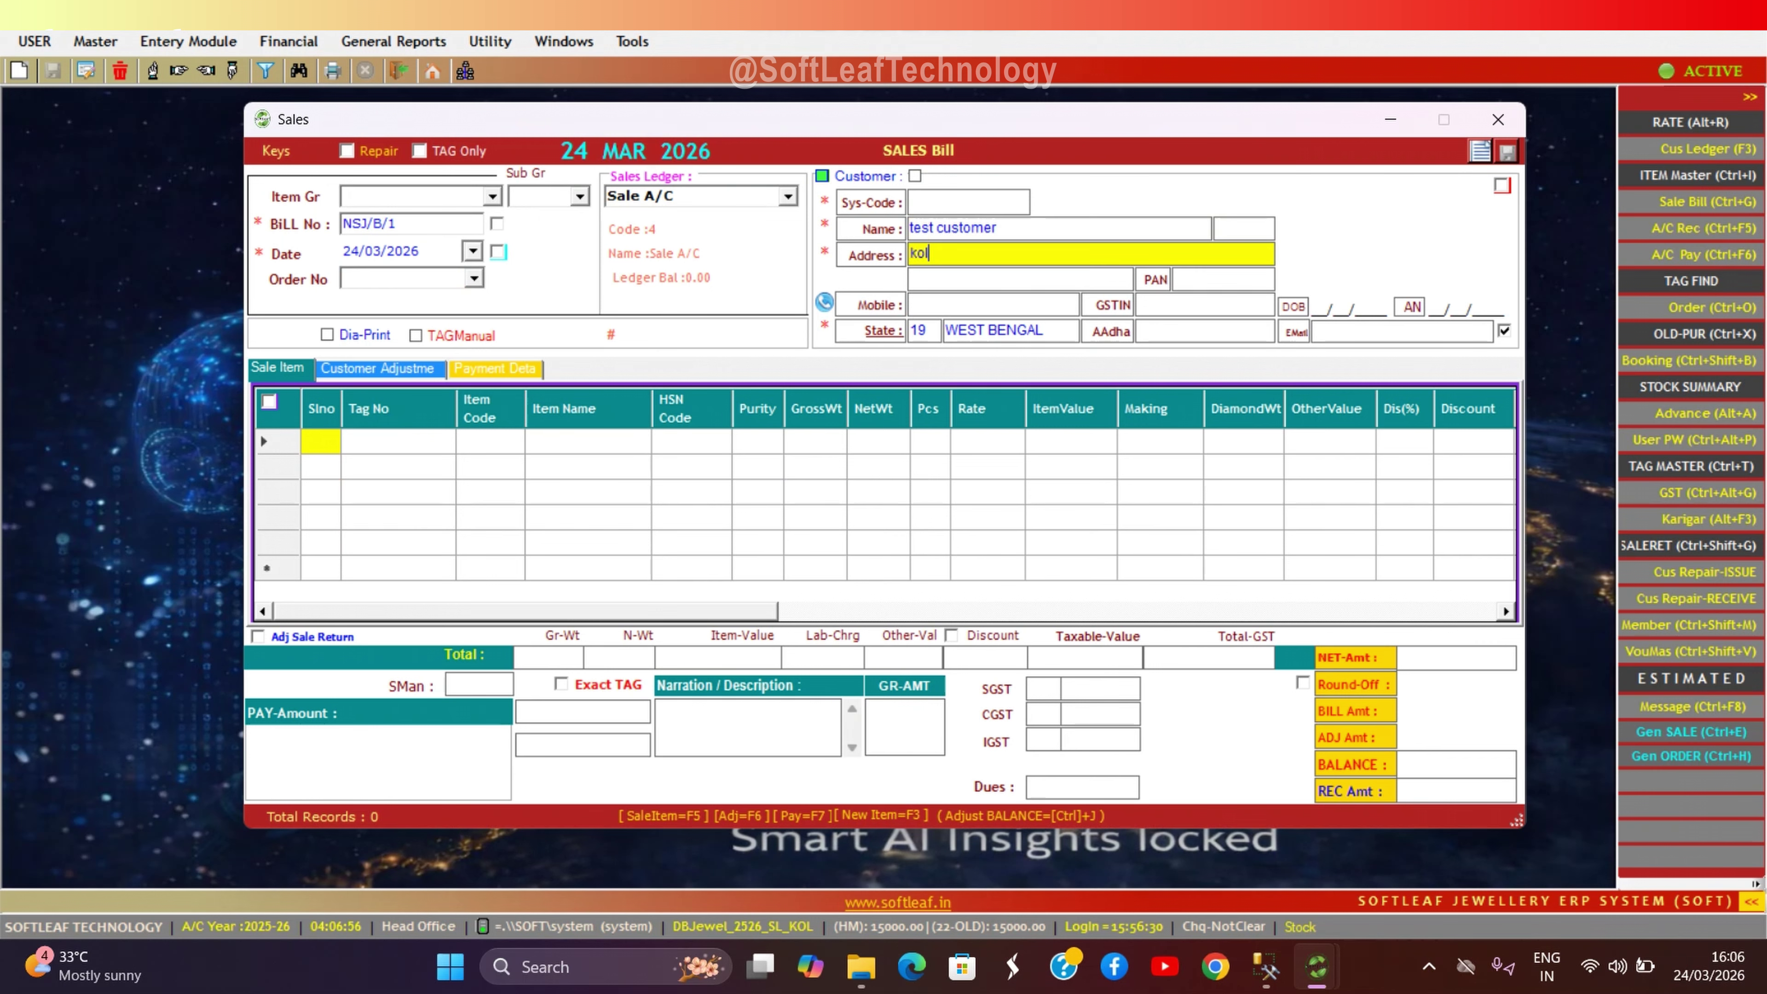
key(Return)
key(Return)
key(Return)
key(Return)
key(Return)
key(Return)
key(Return)
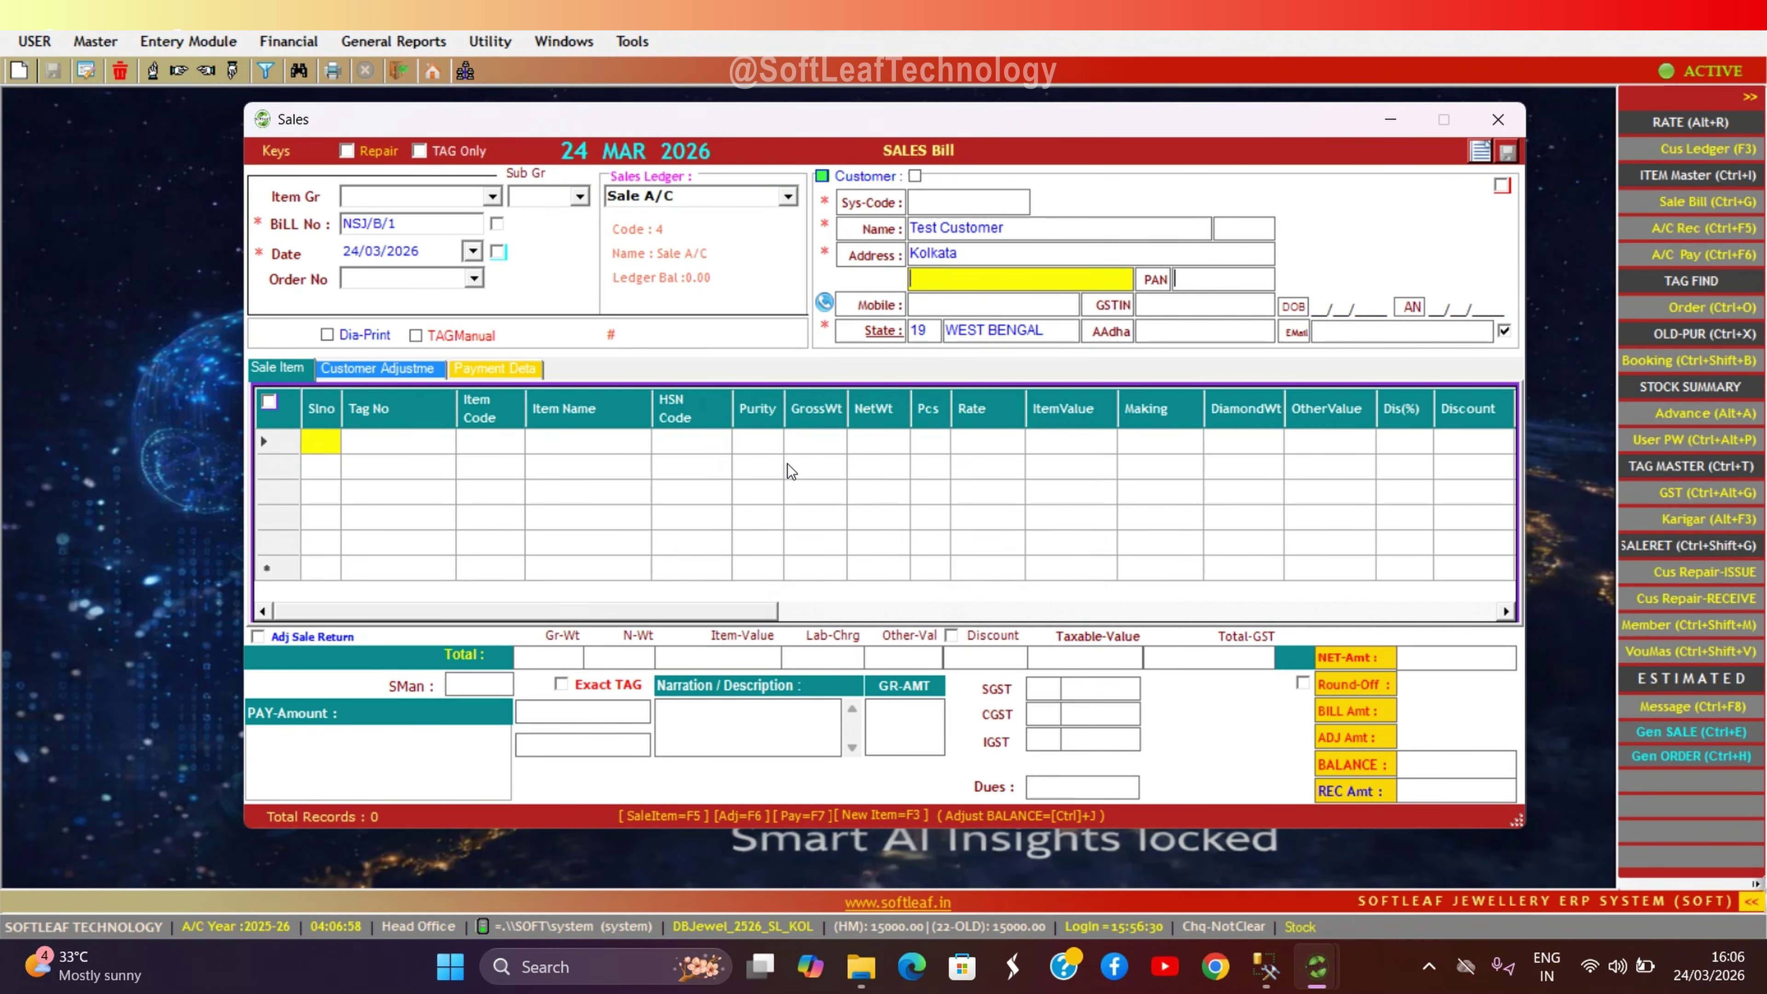
key(Return)
key(Return)
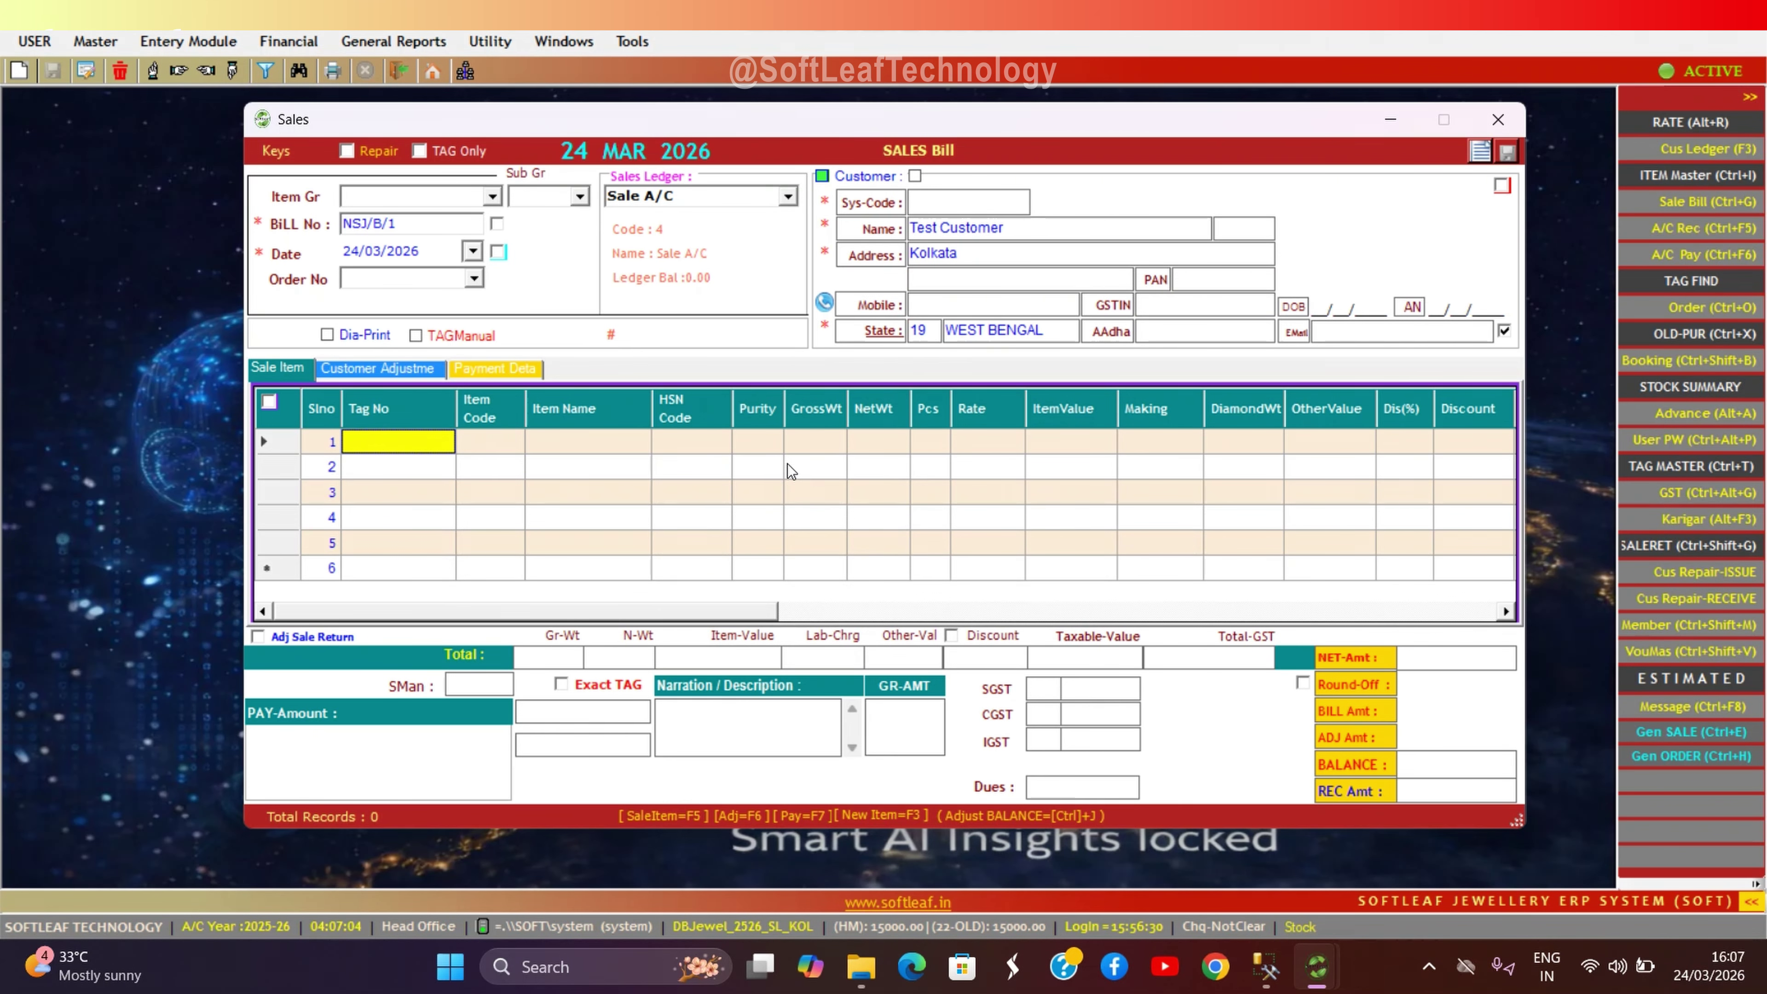
- Add the item tagged PCQ456 to the first bill row and accept its purity, weights, pieces, rate and item value
key(Return)
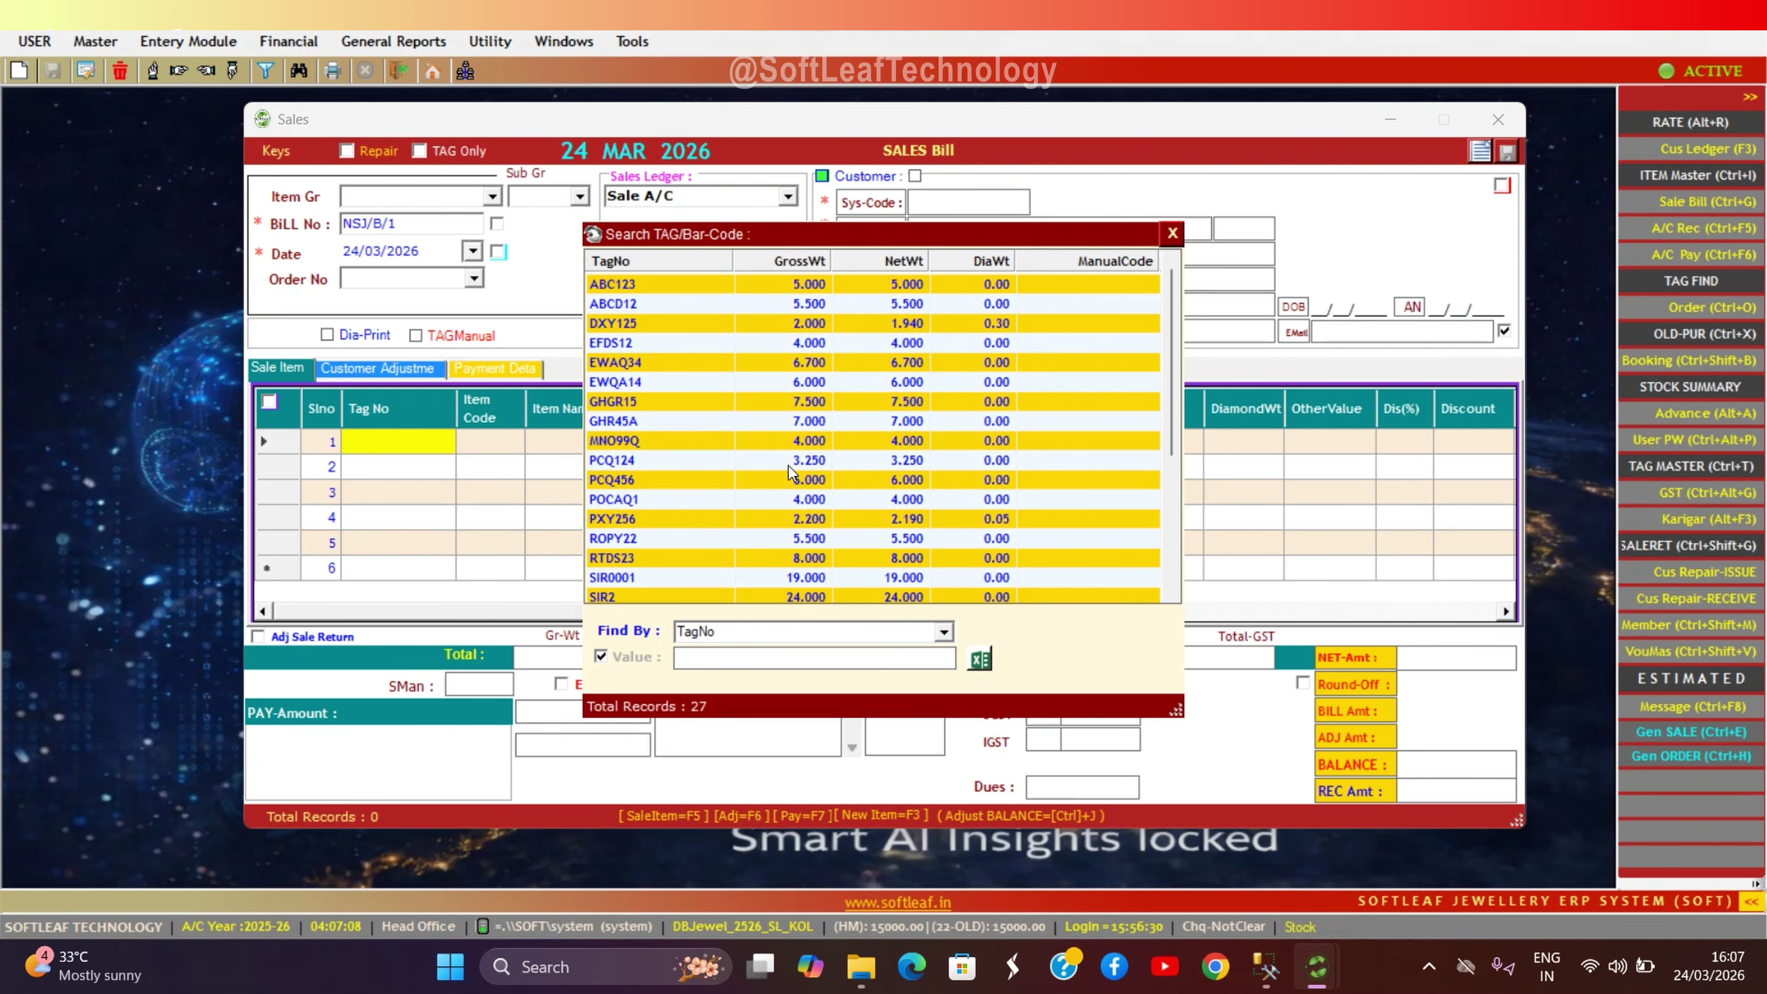
double_click(627, 481)
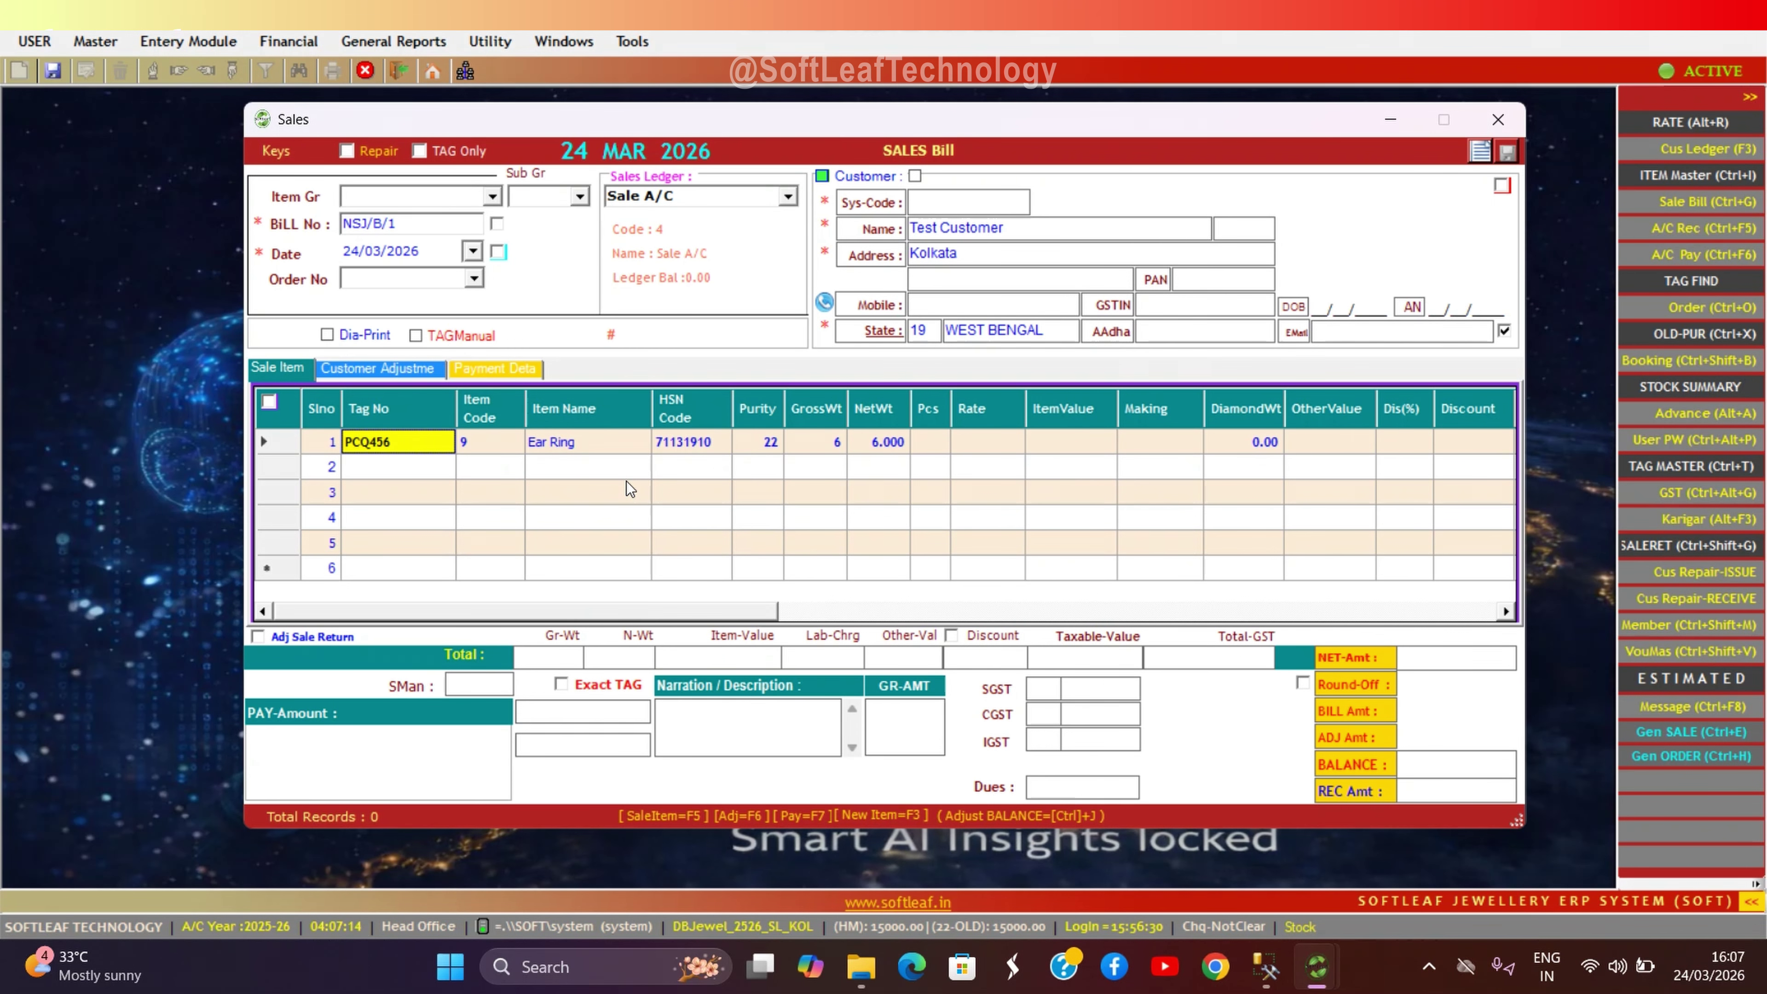
key(Return)
key(Return)
key(Return)
key(Return)
key(Return)
key(Return)
key(Return)
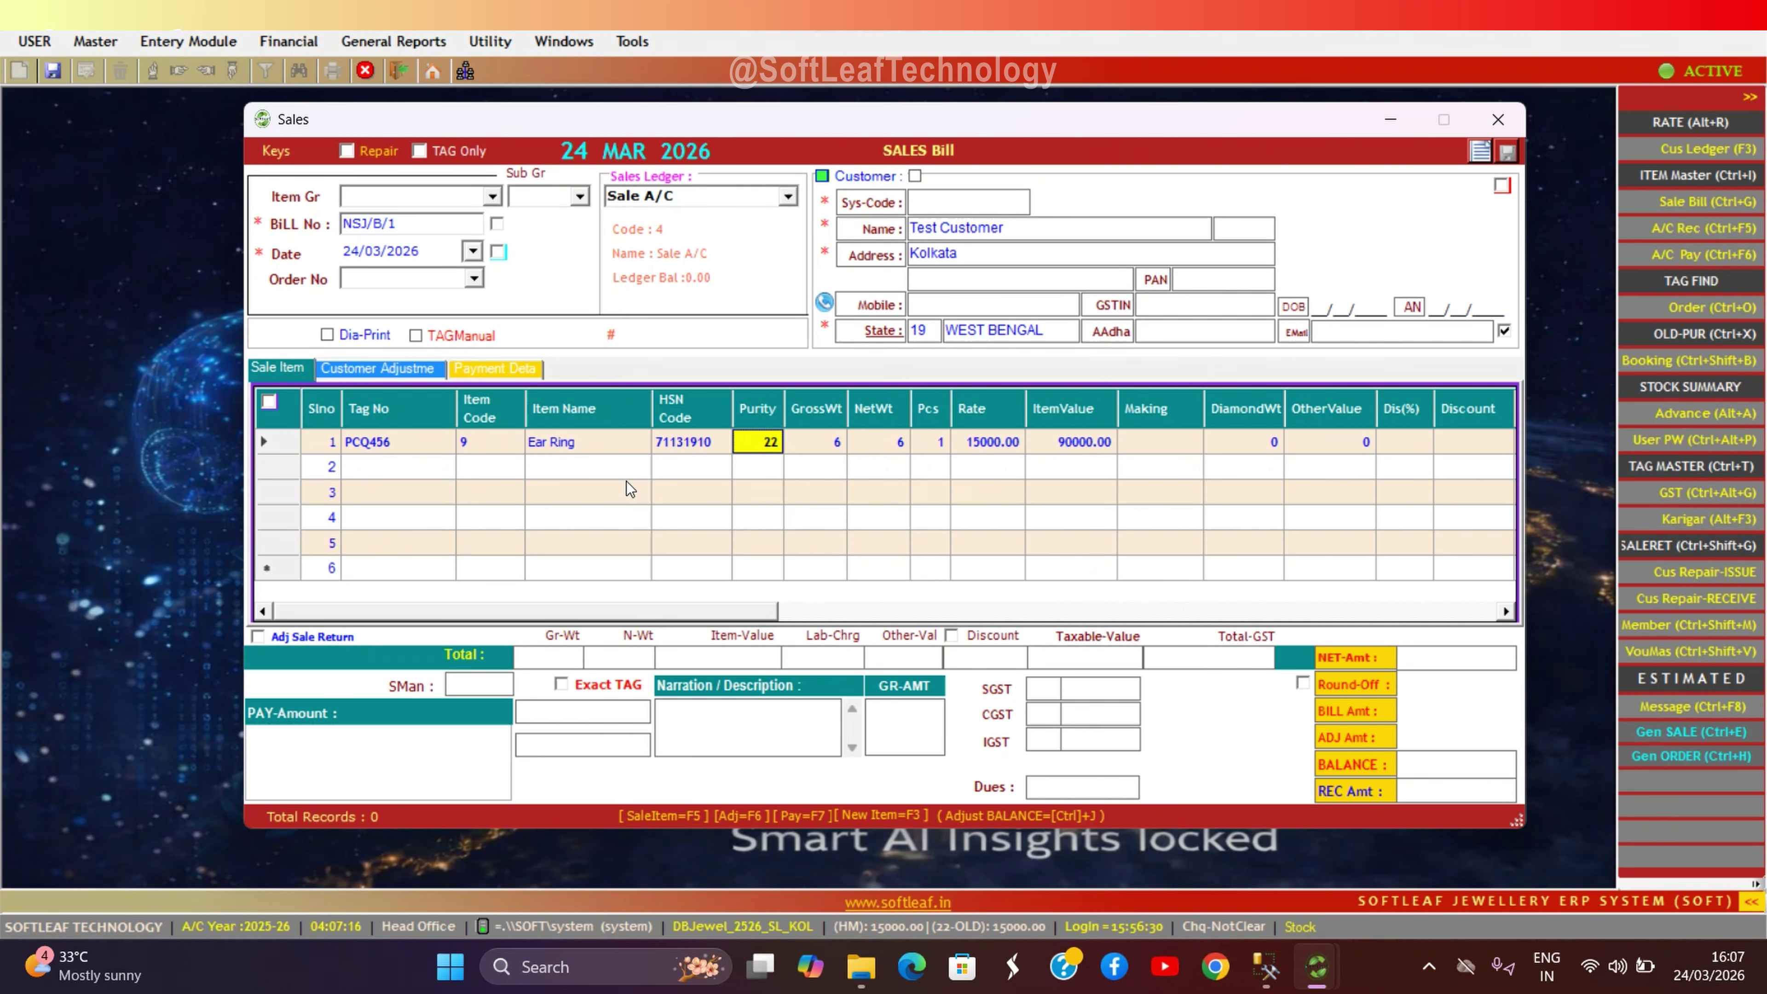
key(Return)
key(Return)
key(Return)
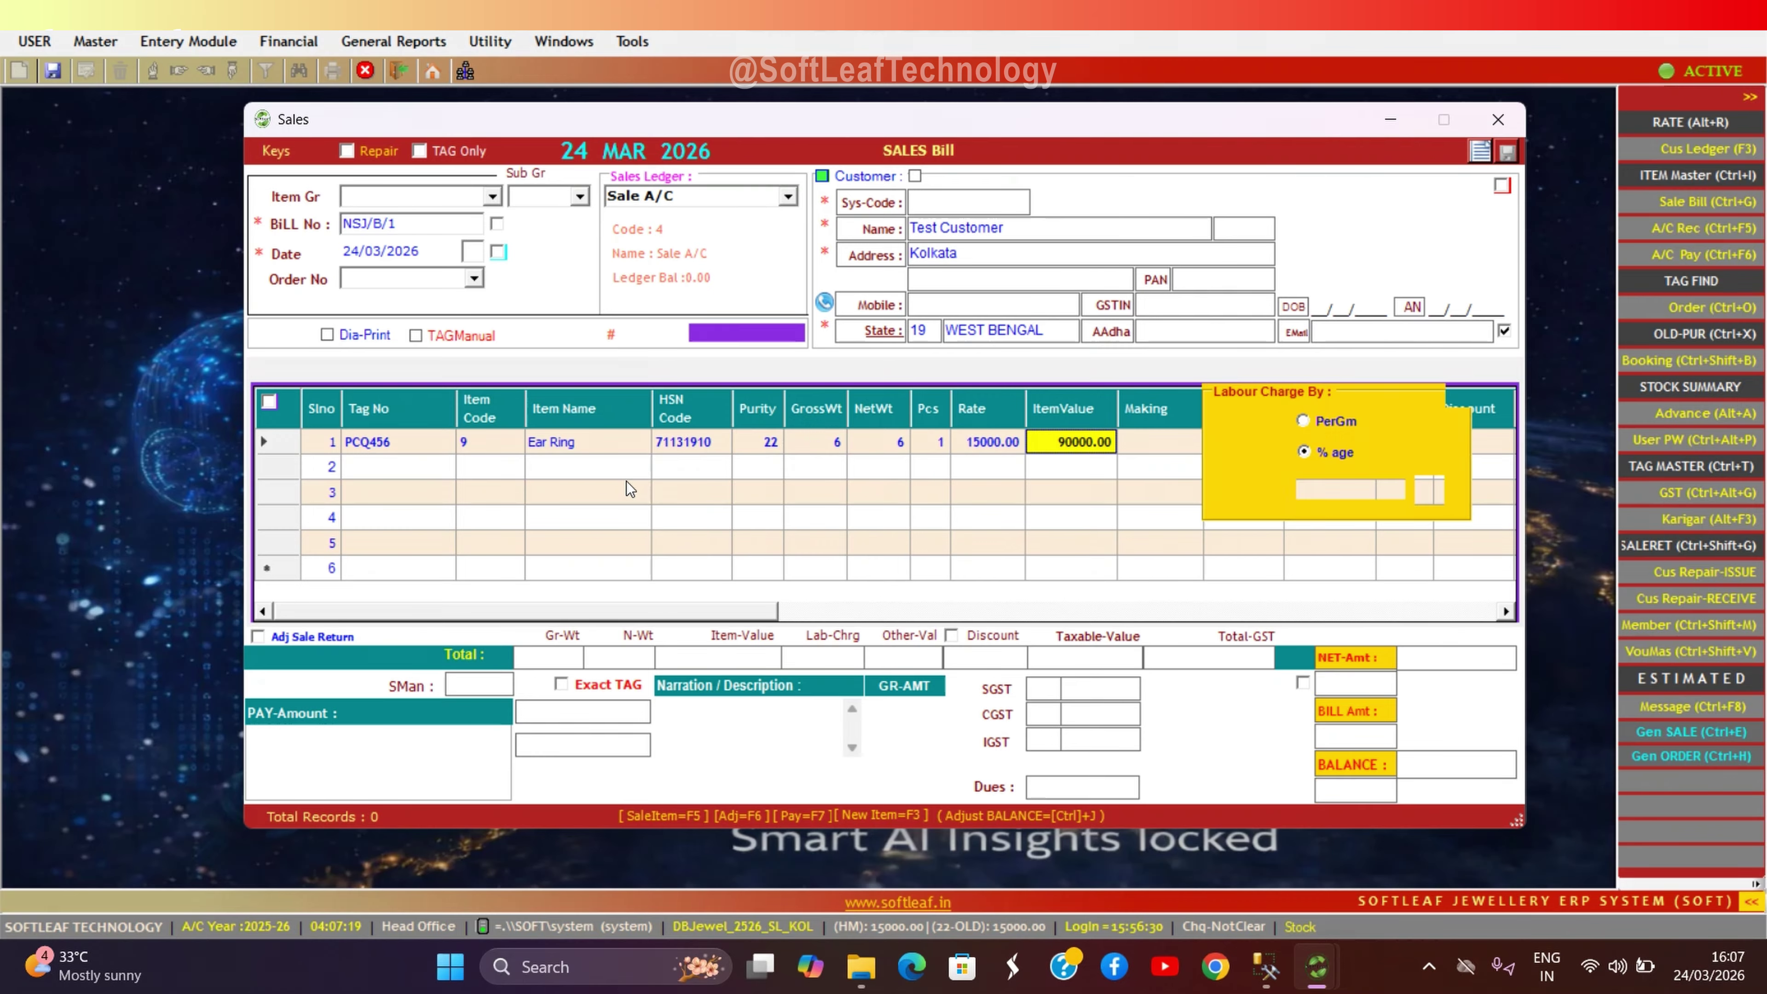
- Charge the first item's making by percentage at 12 and complete its row without discount, salesman or tray
key(Return)
key(Return)
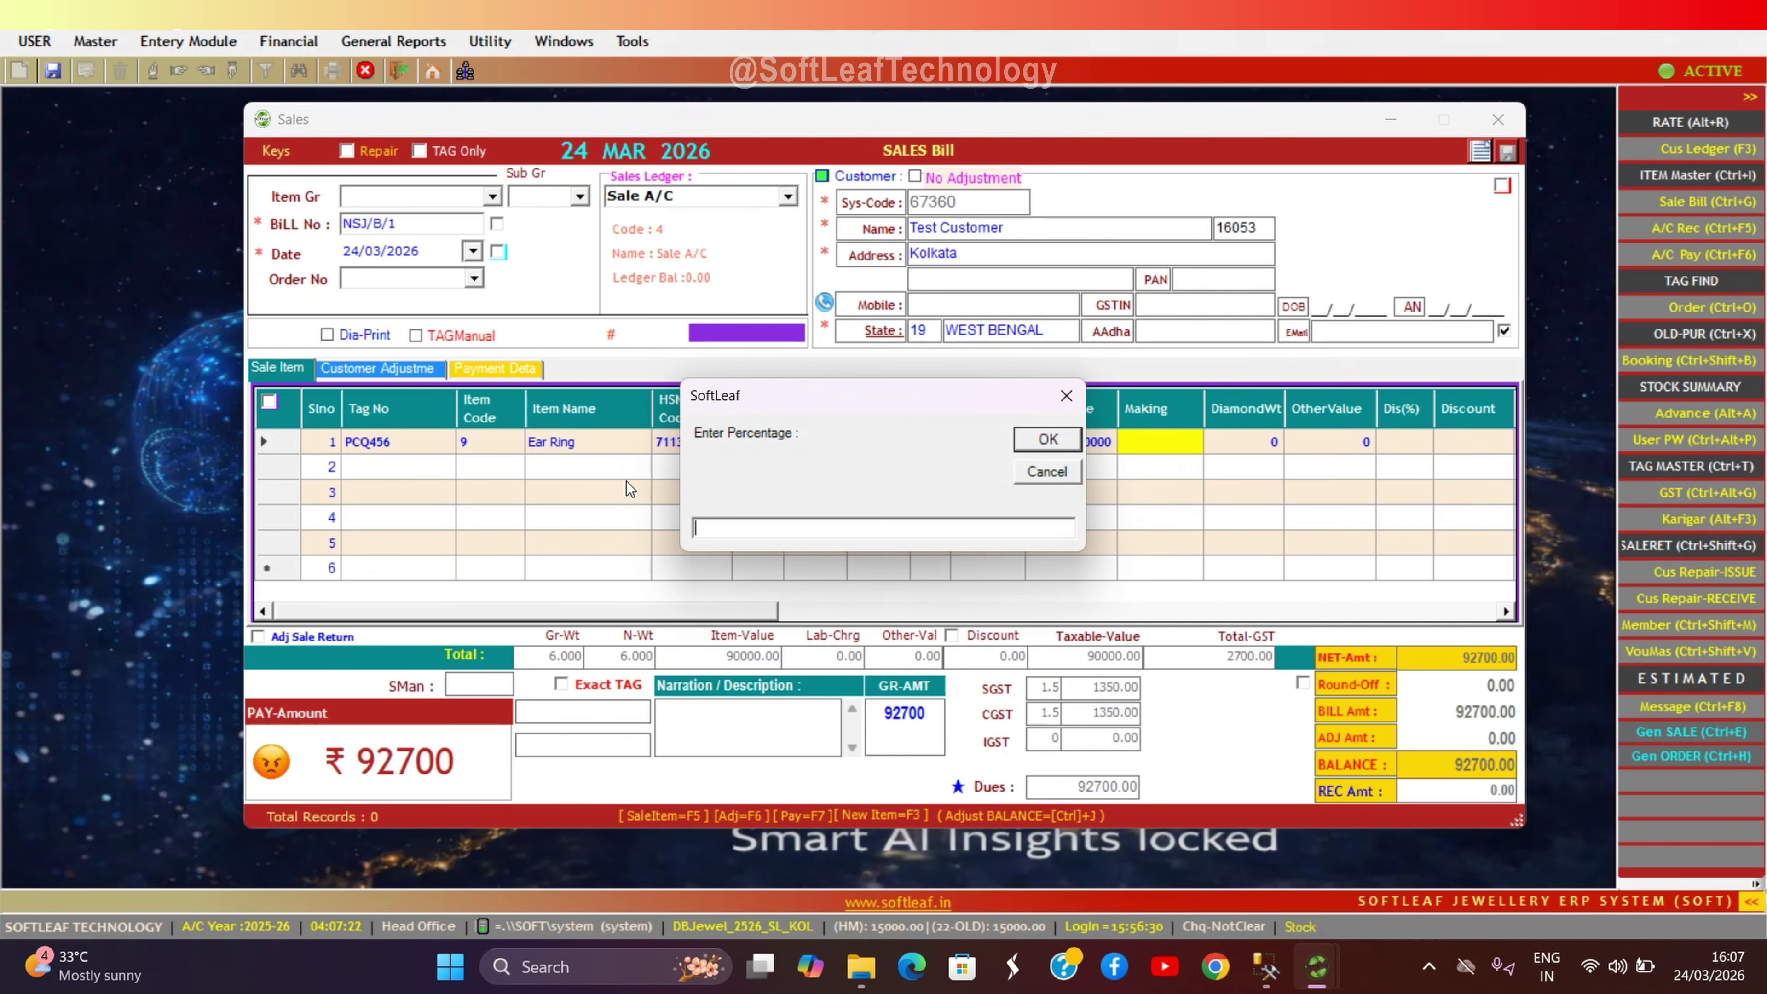
text(12)
key(Return)
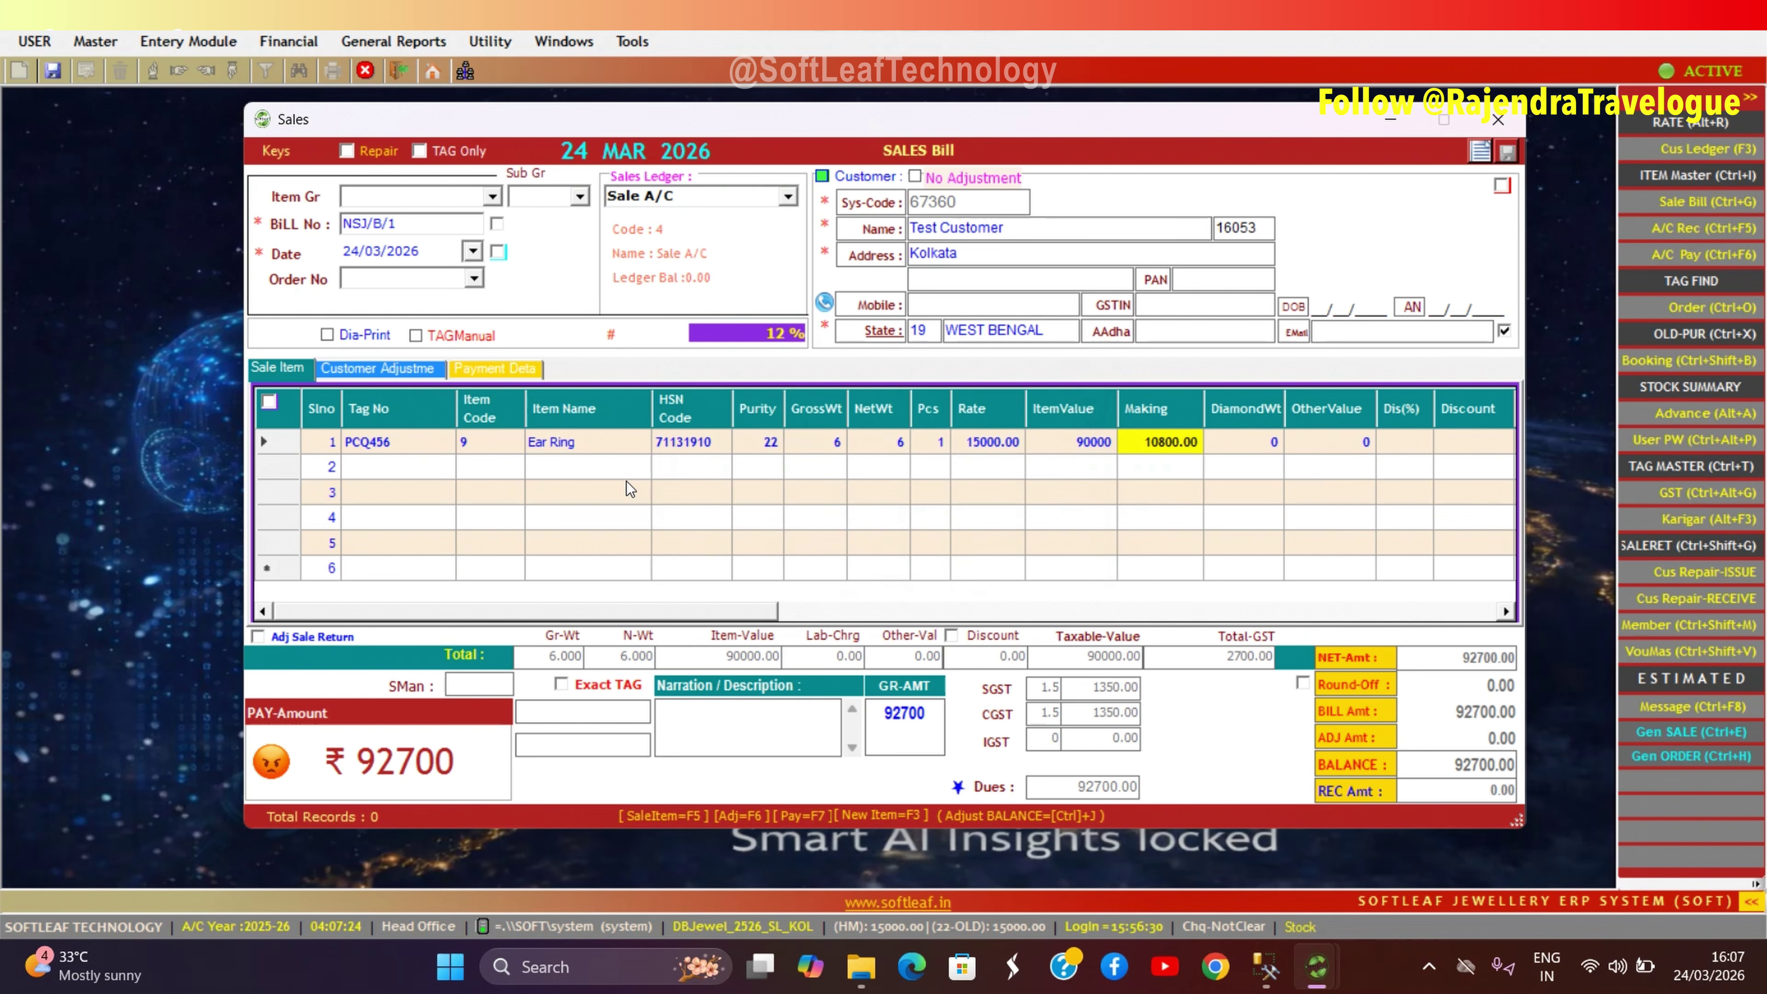
key(Return)
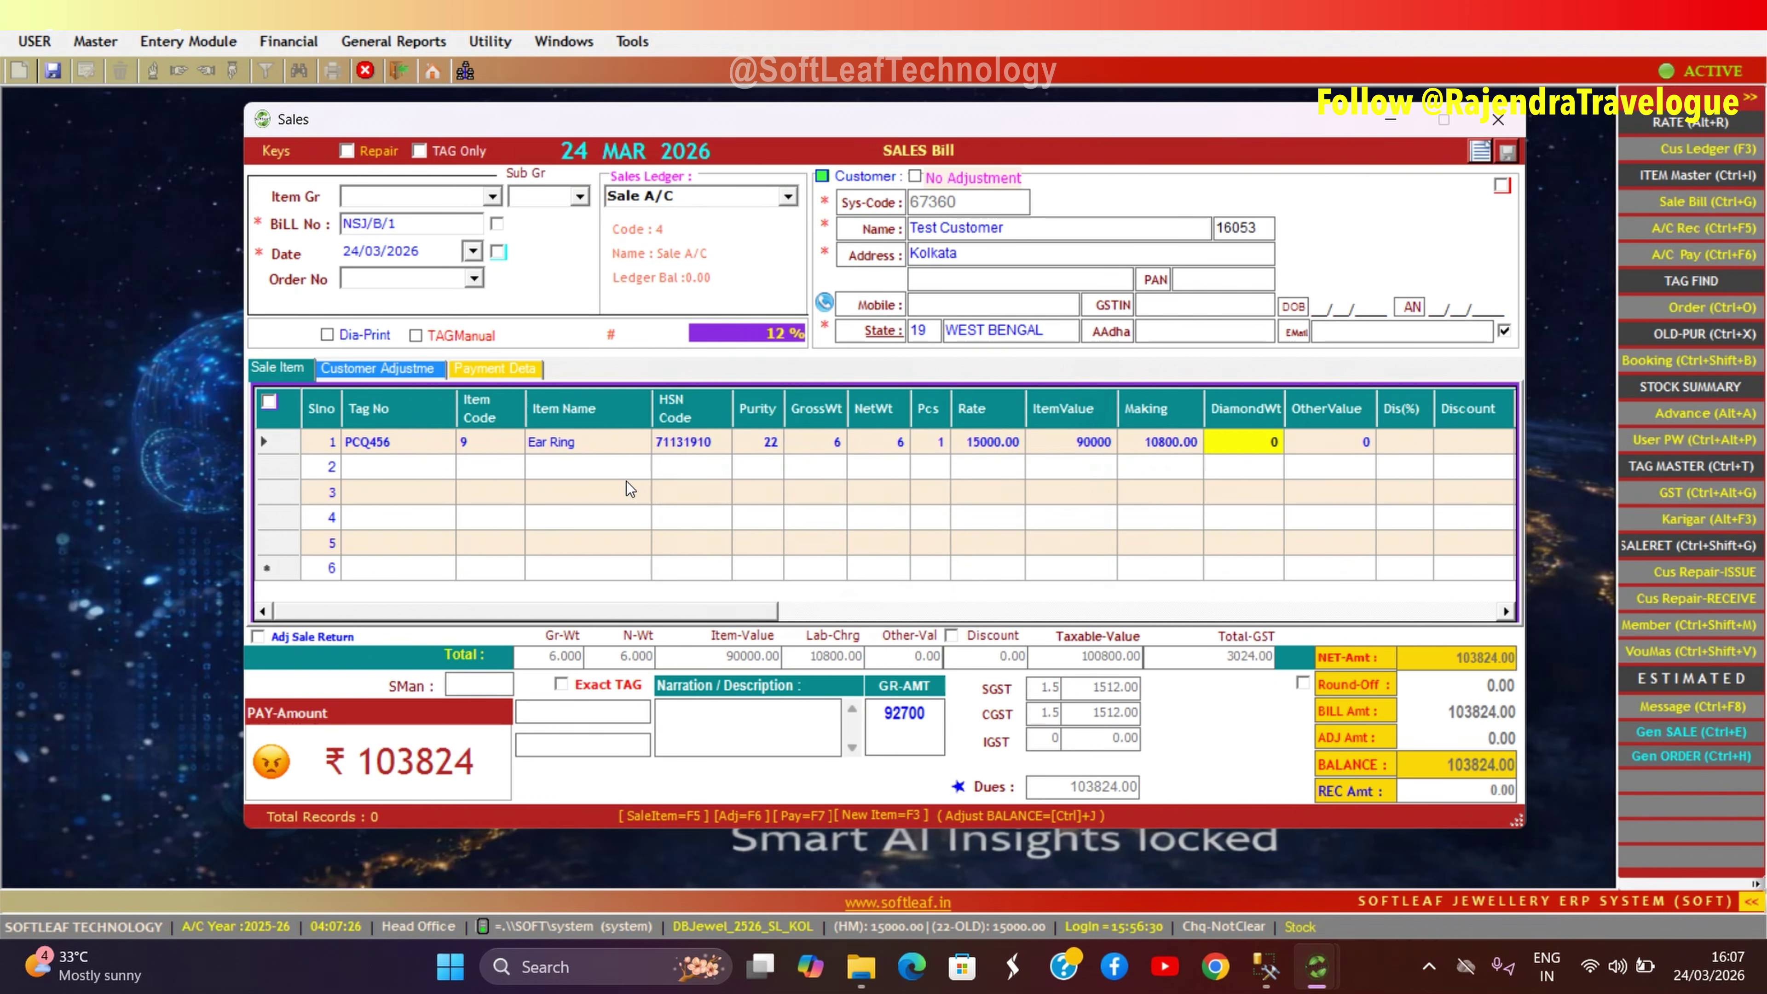
key(Return)
key(Return)
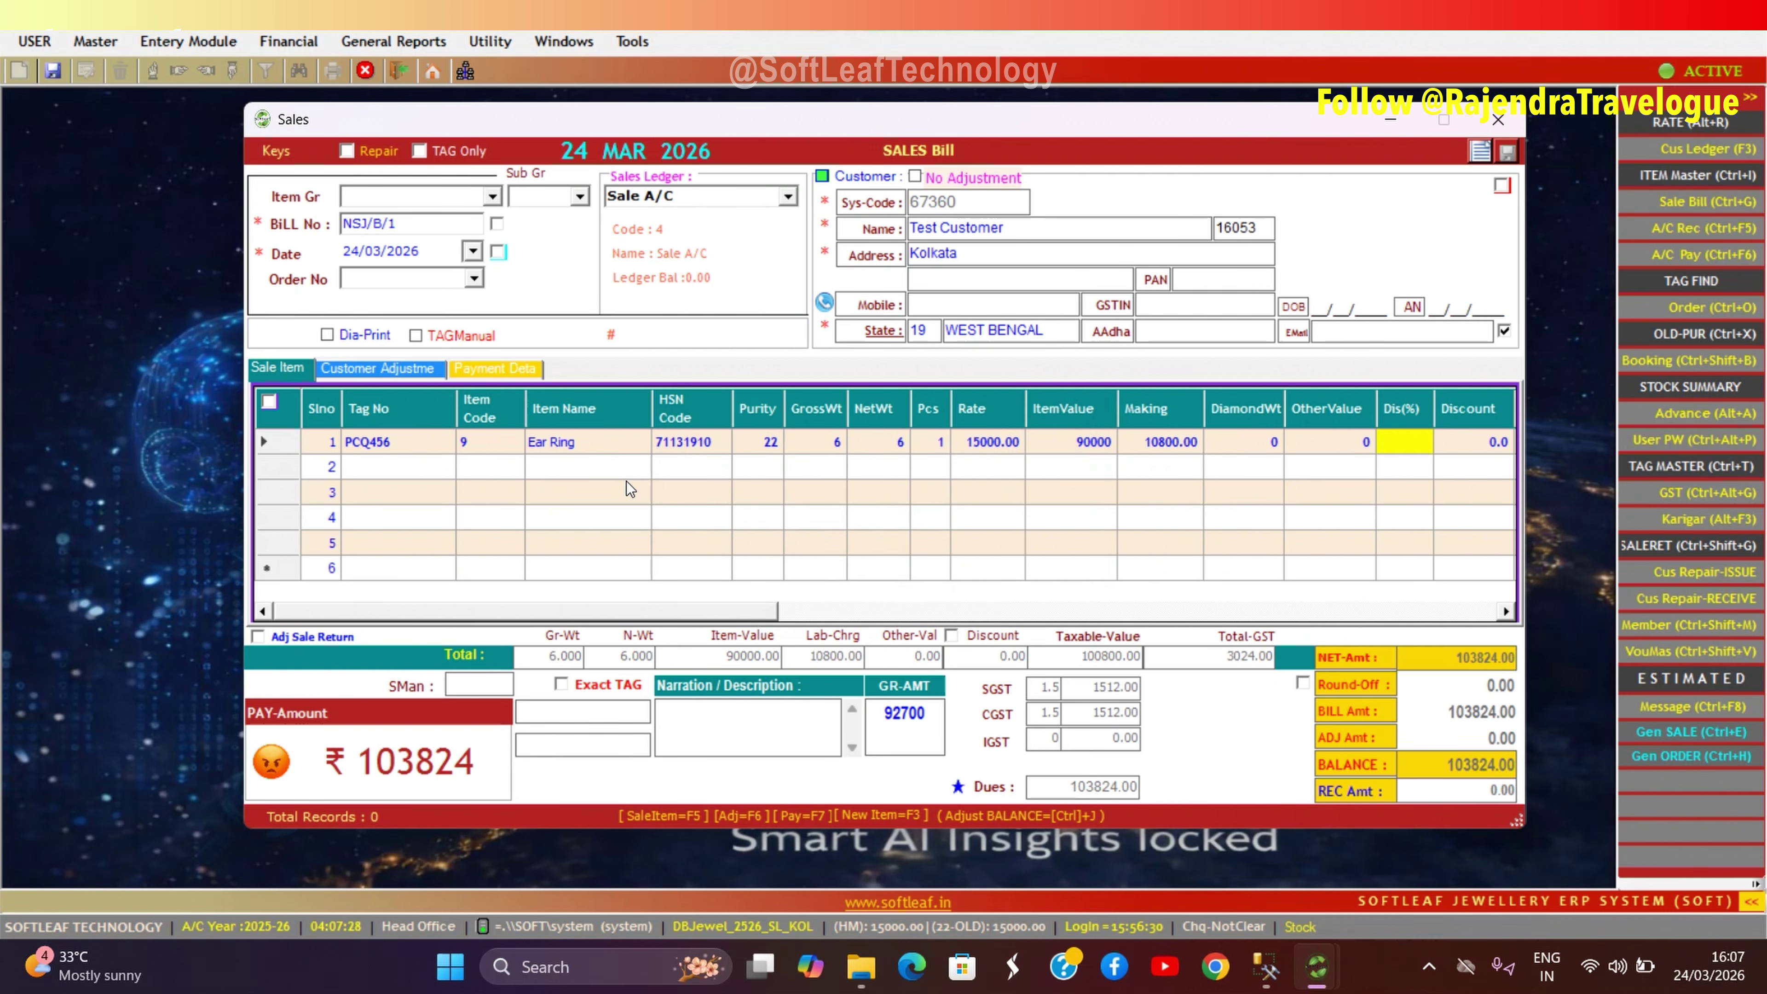
key(Return)
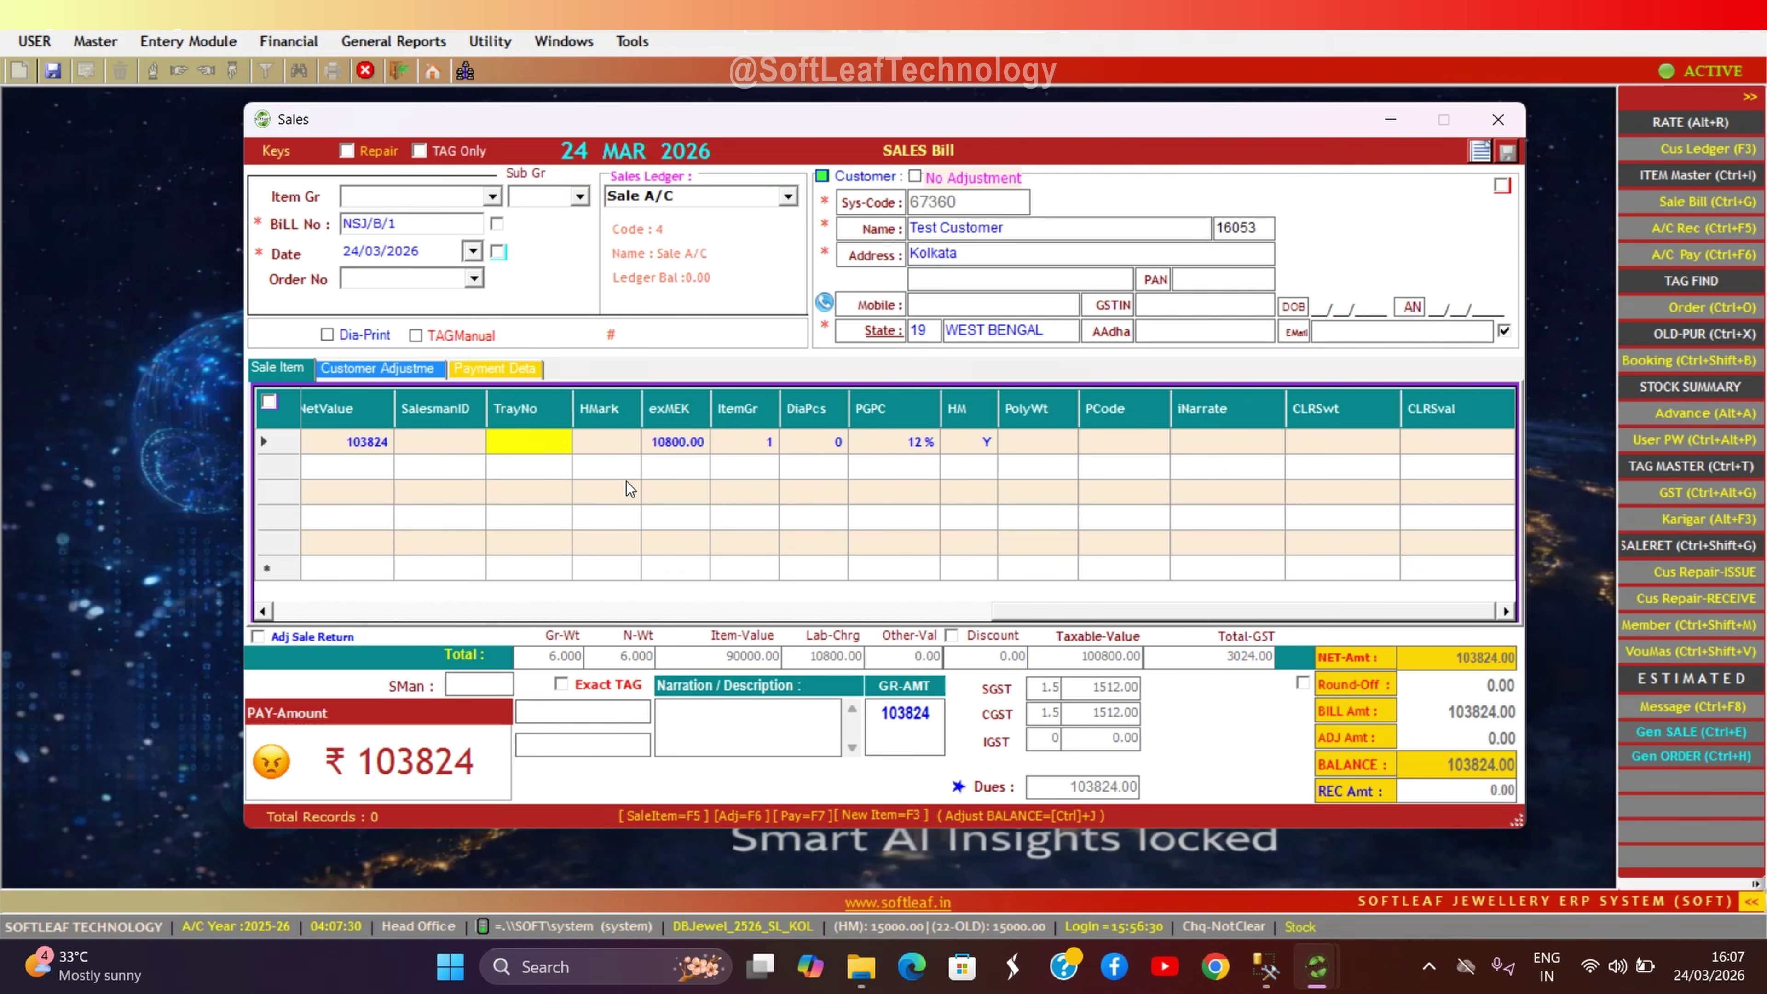
key(Return)
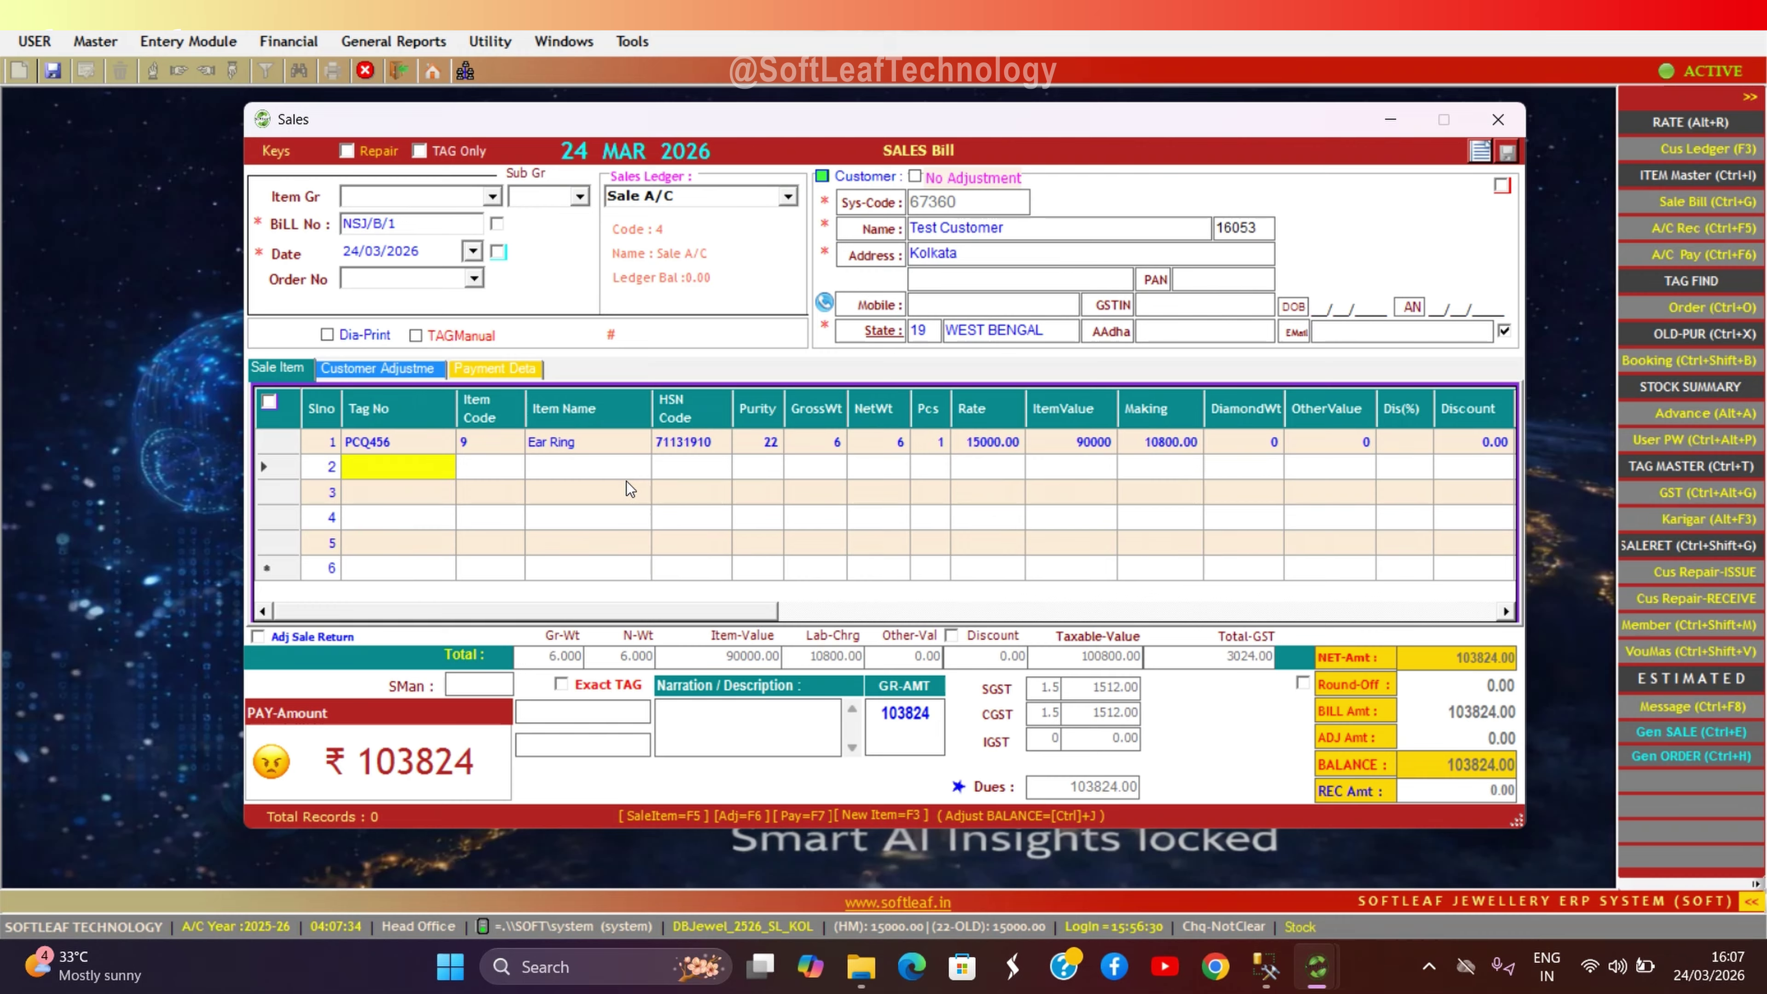
- Pick the tag ROPY22 for the second bill row
key(Return)
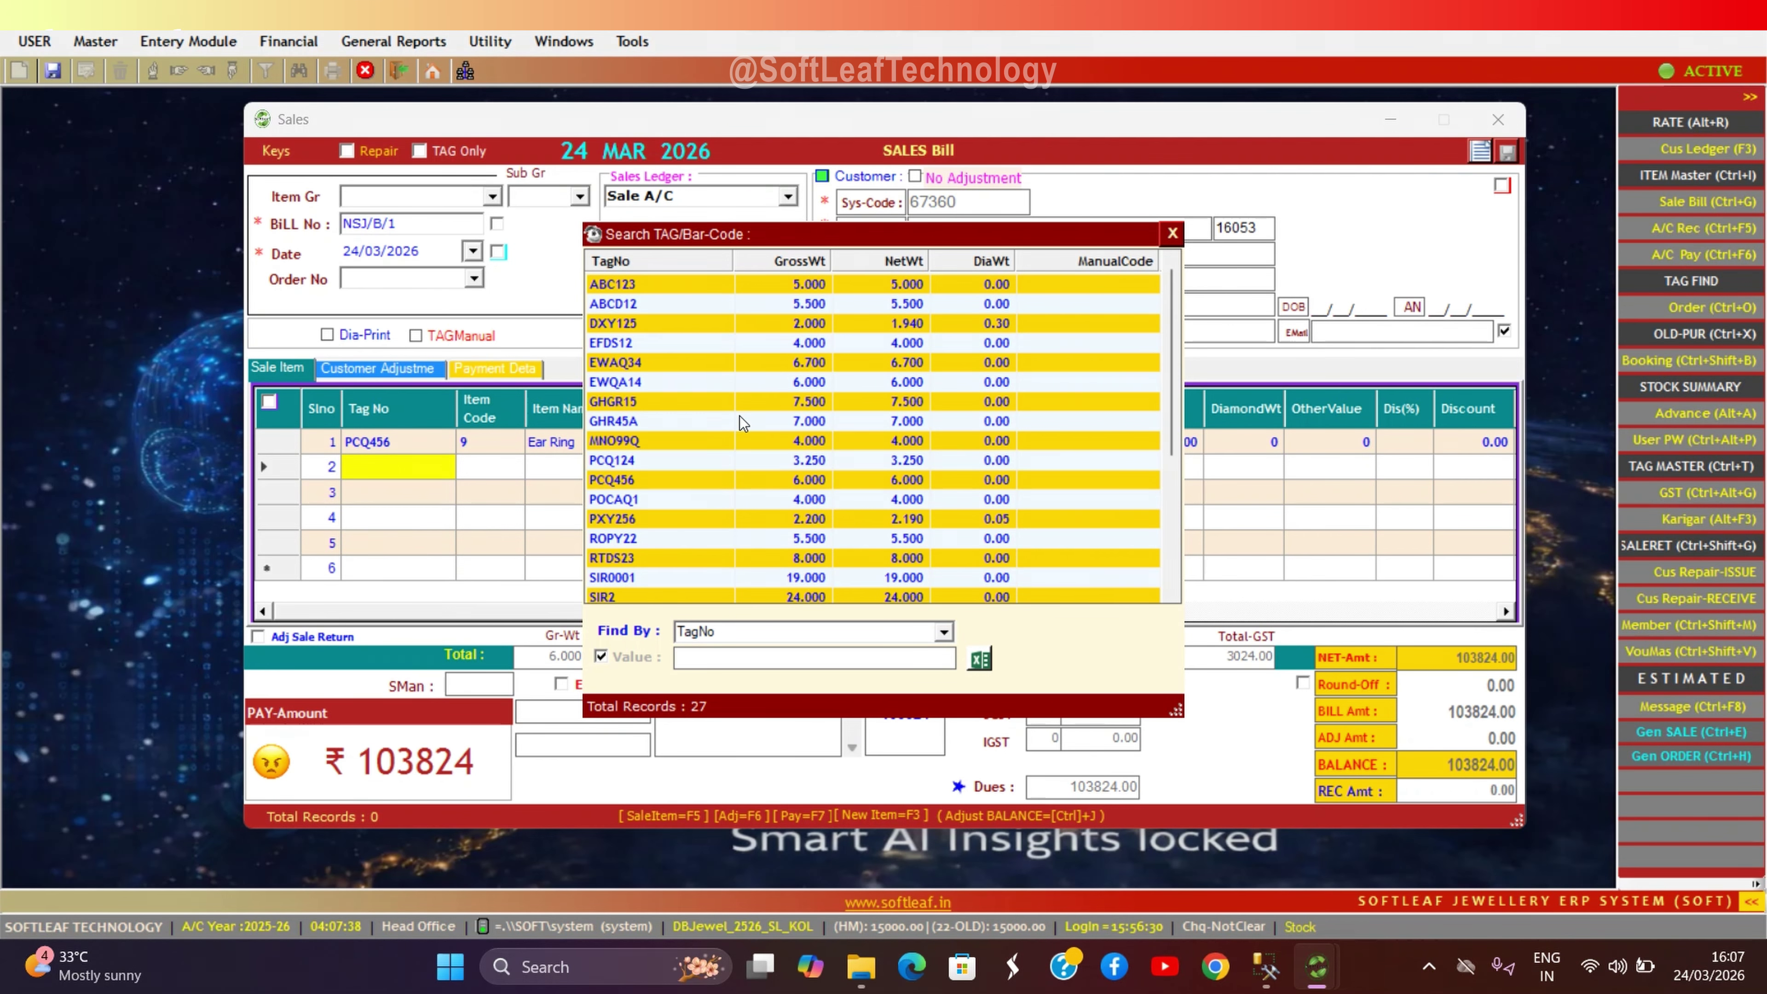
scroll(741, 418, down, 4)
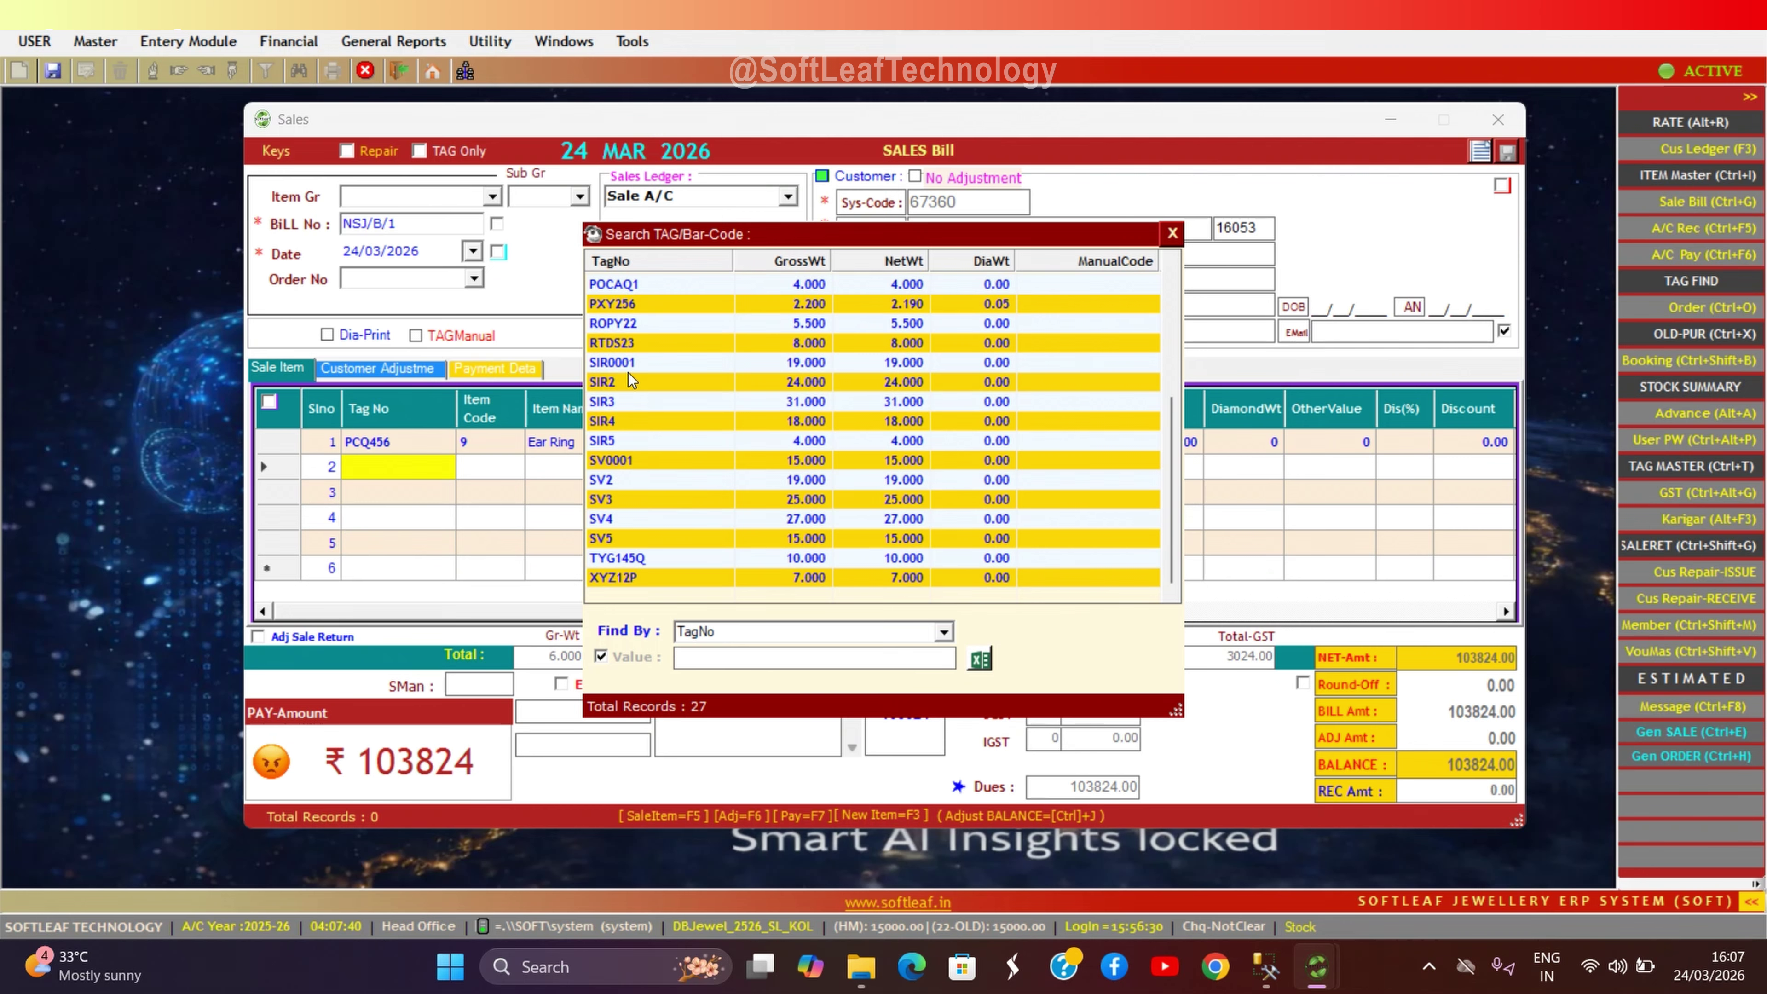
double_click(629, 324)
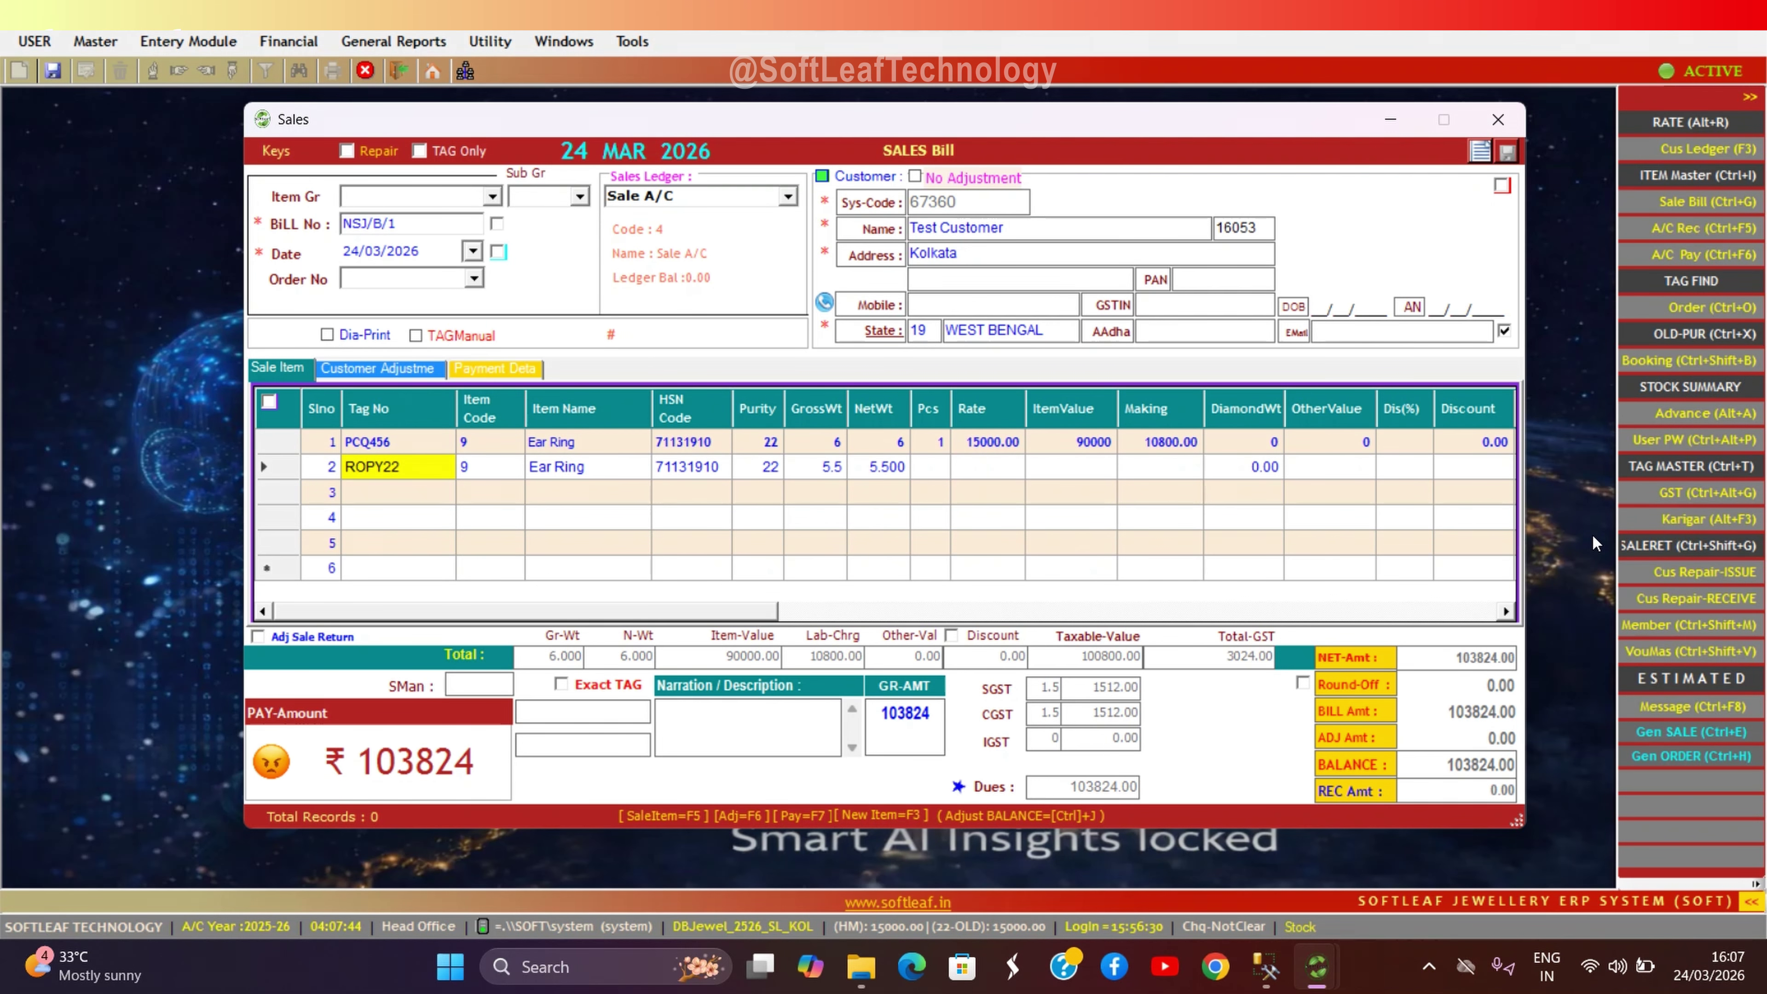
- Set the second row's tag to EFDS12 and accept its purity, weights, pieces, rate and item value
double_click(413, 471)
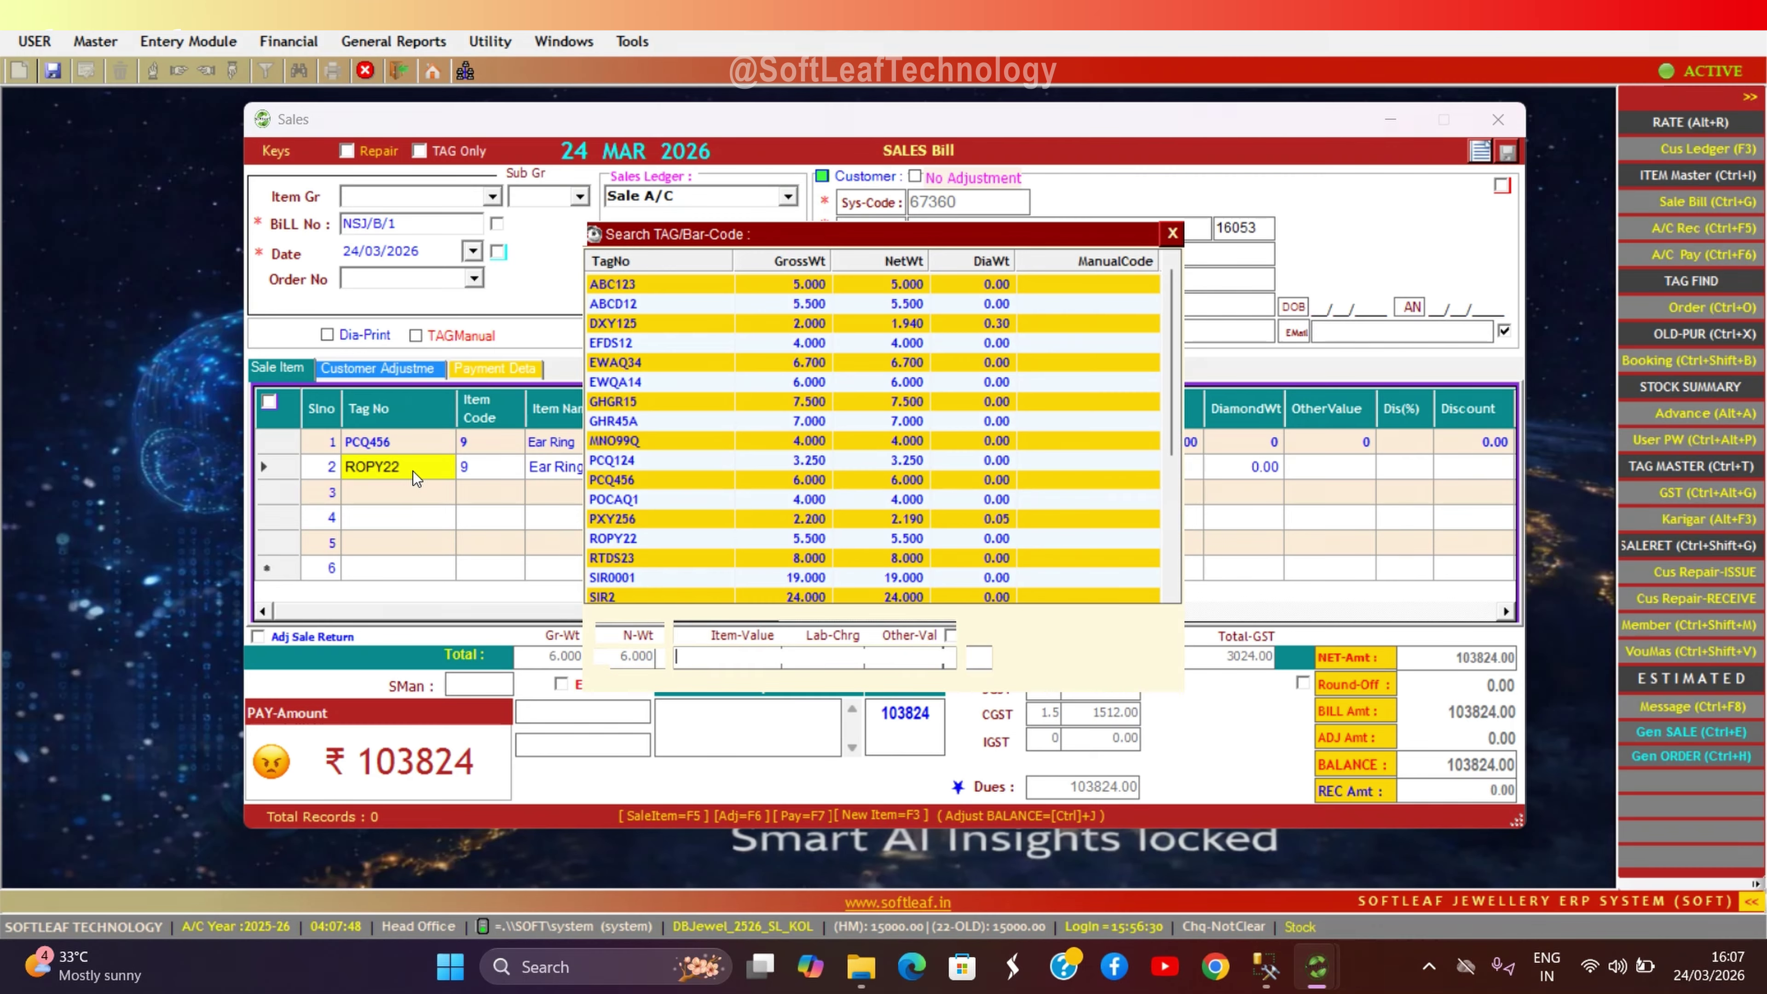
click(629, 352)
double_click(628, 353)
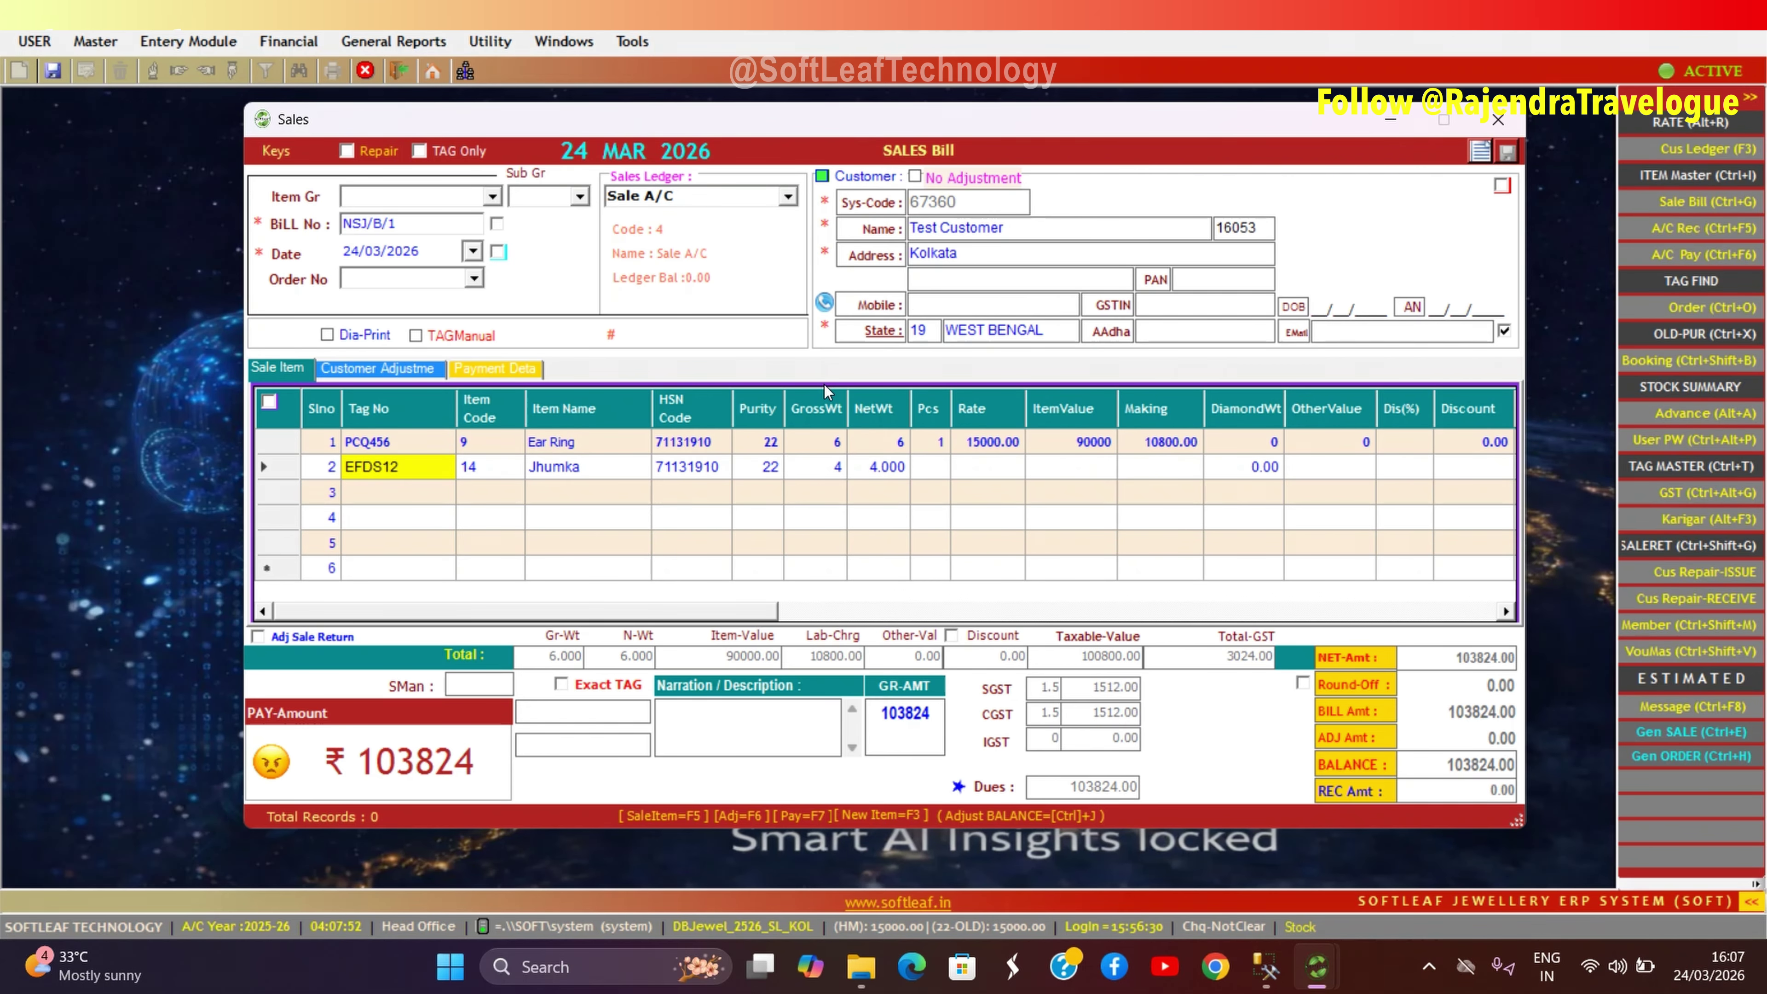
key(Return)
key(Return)
key(Return)
key(Return)
key(Return)
key(Return)
key(Return)
key(Return)
key(Return)
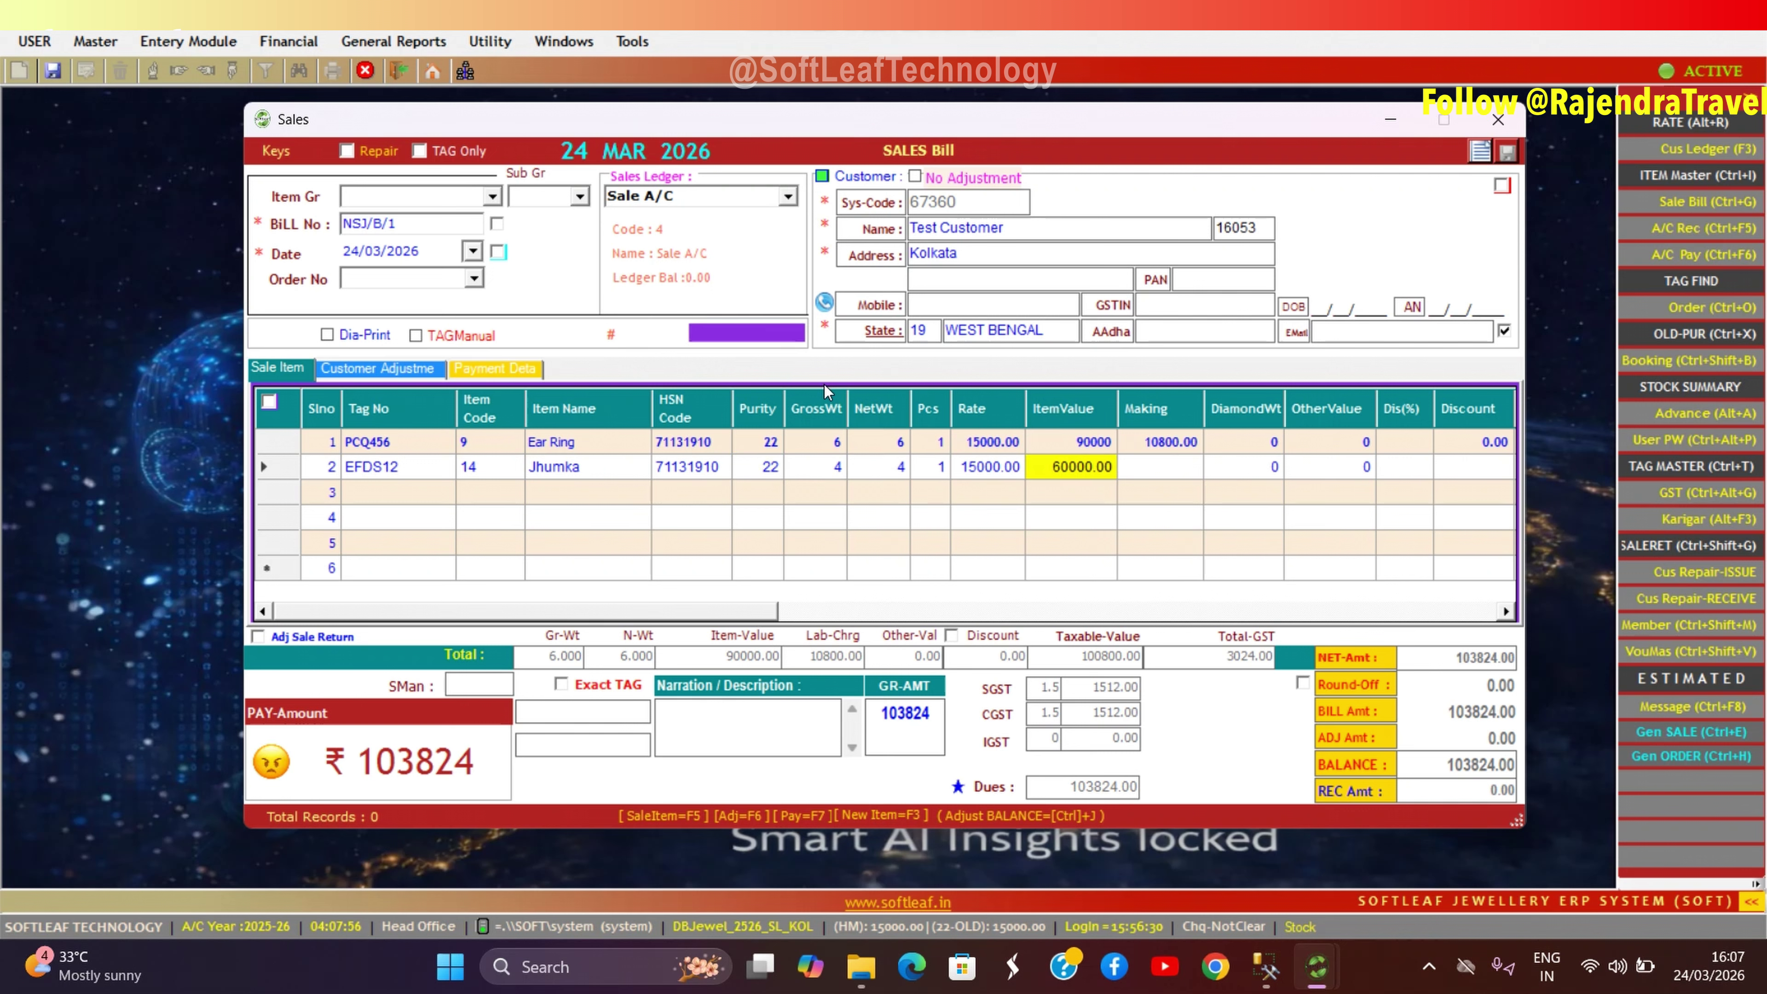
- Charge the second item's making by percentage at 13 and complete its row without discount, salesman or tray
key(Return)
key(Return)
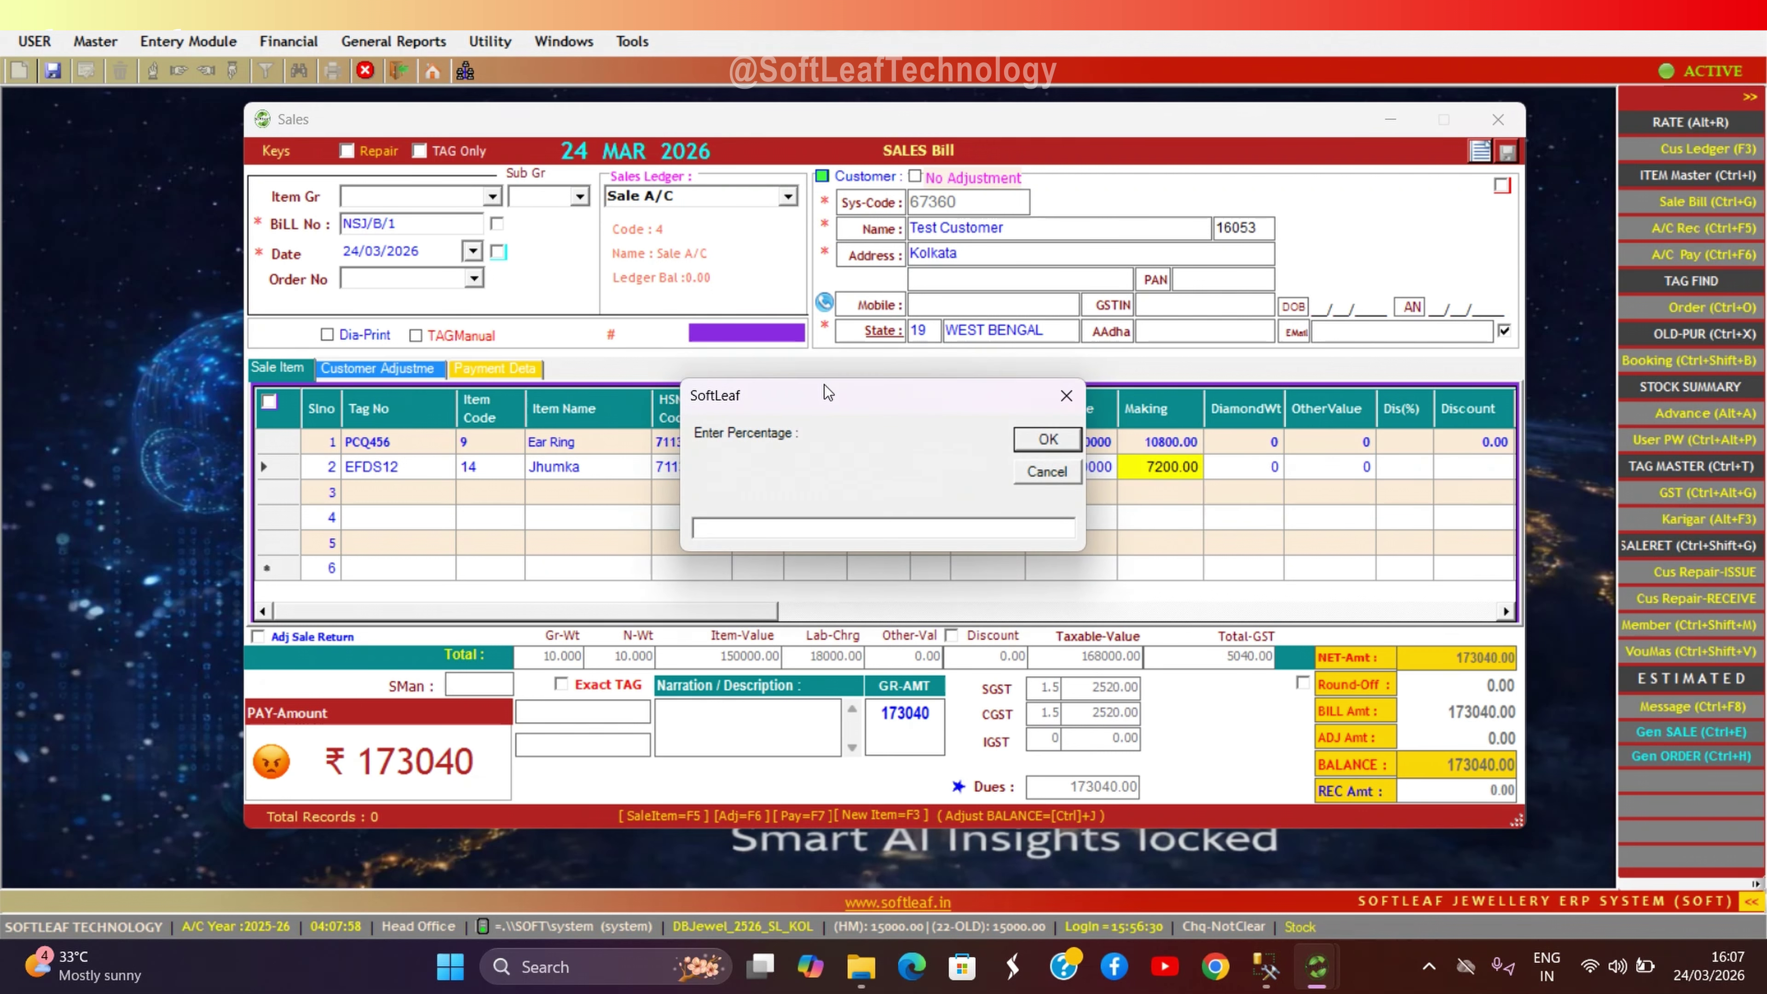
text(13)
key(Return)
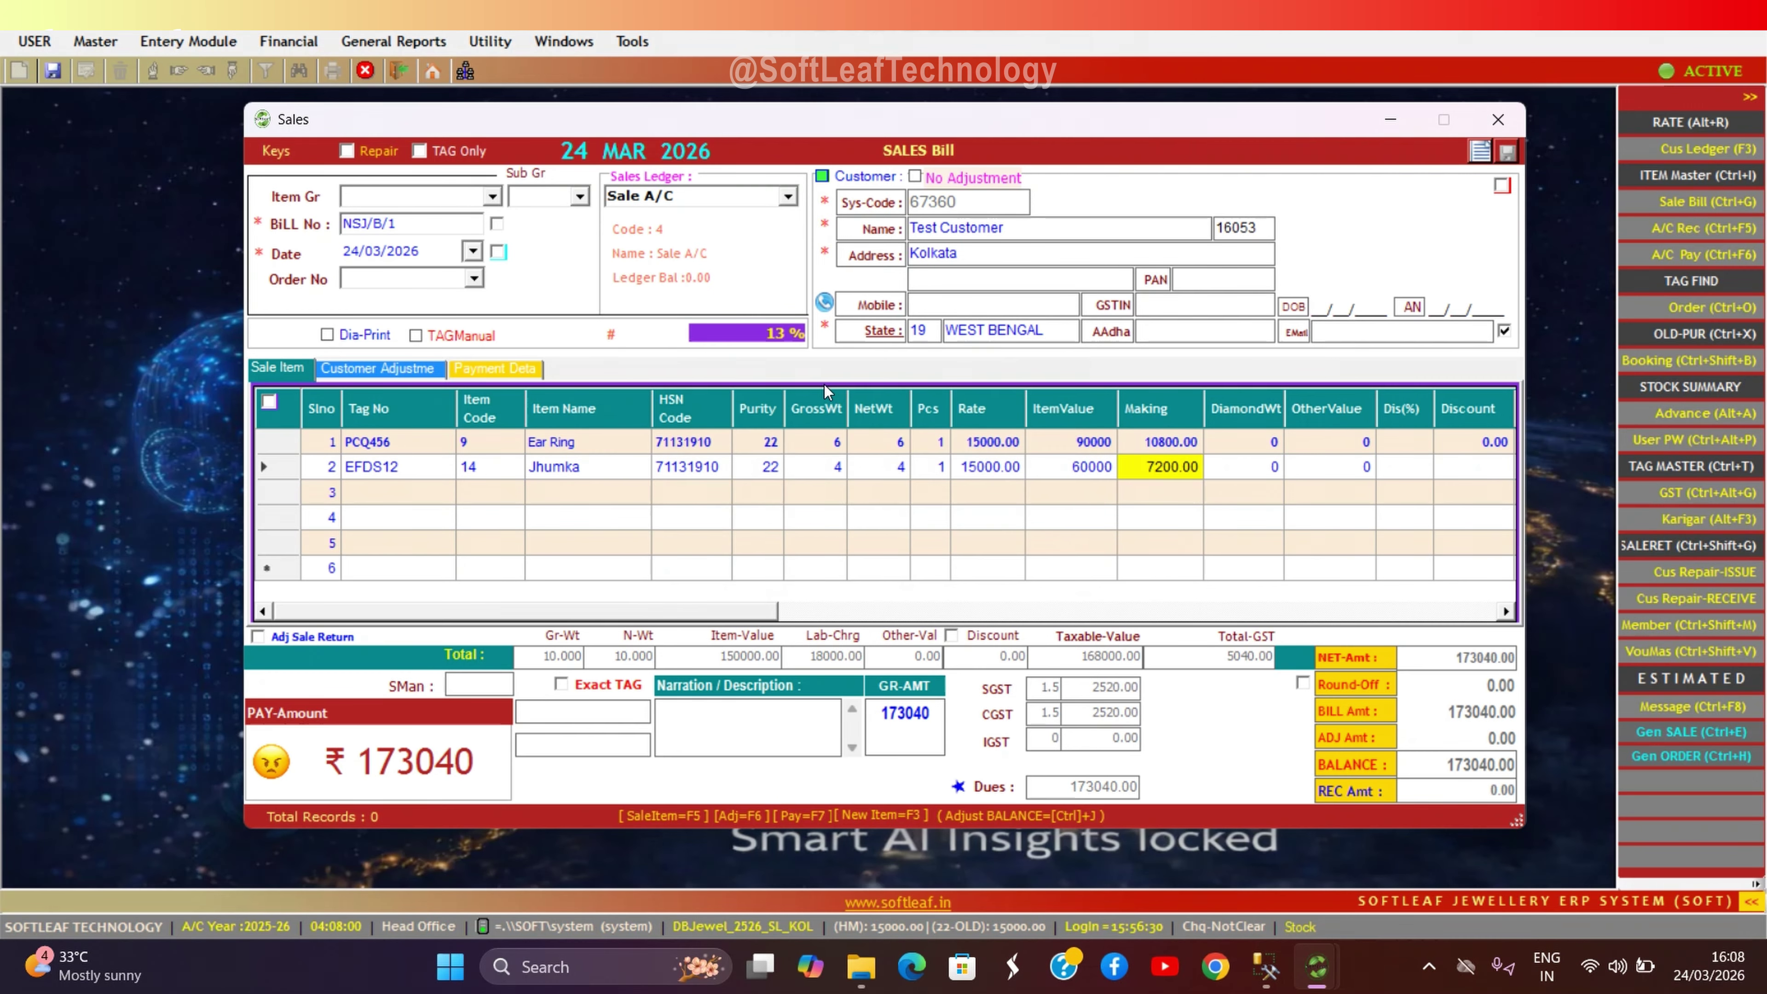
key(Return)
key(Return)
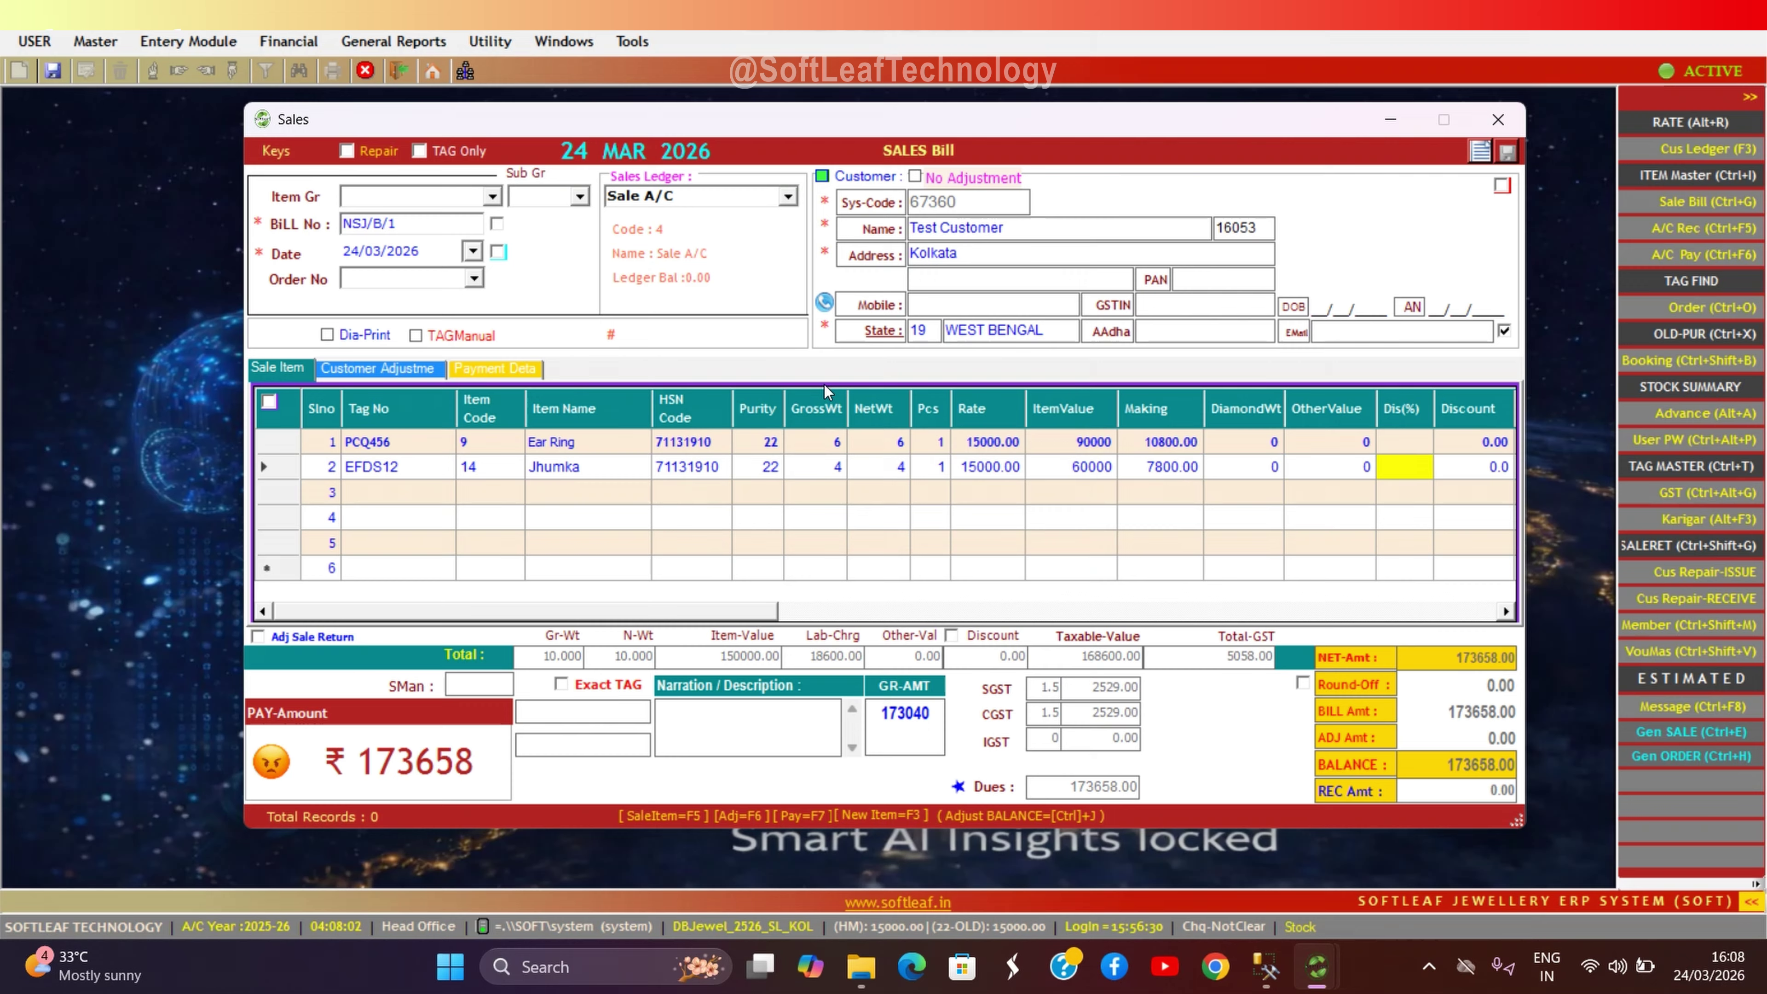
key(Return)
key(Return)
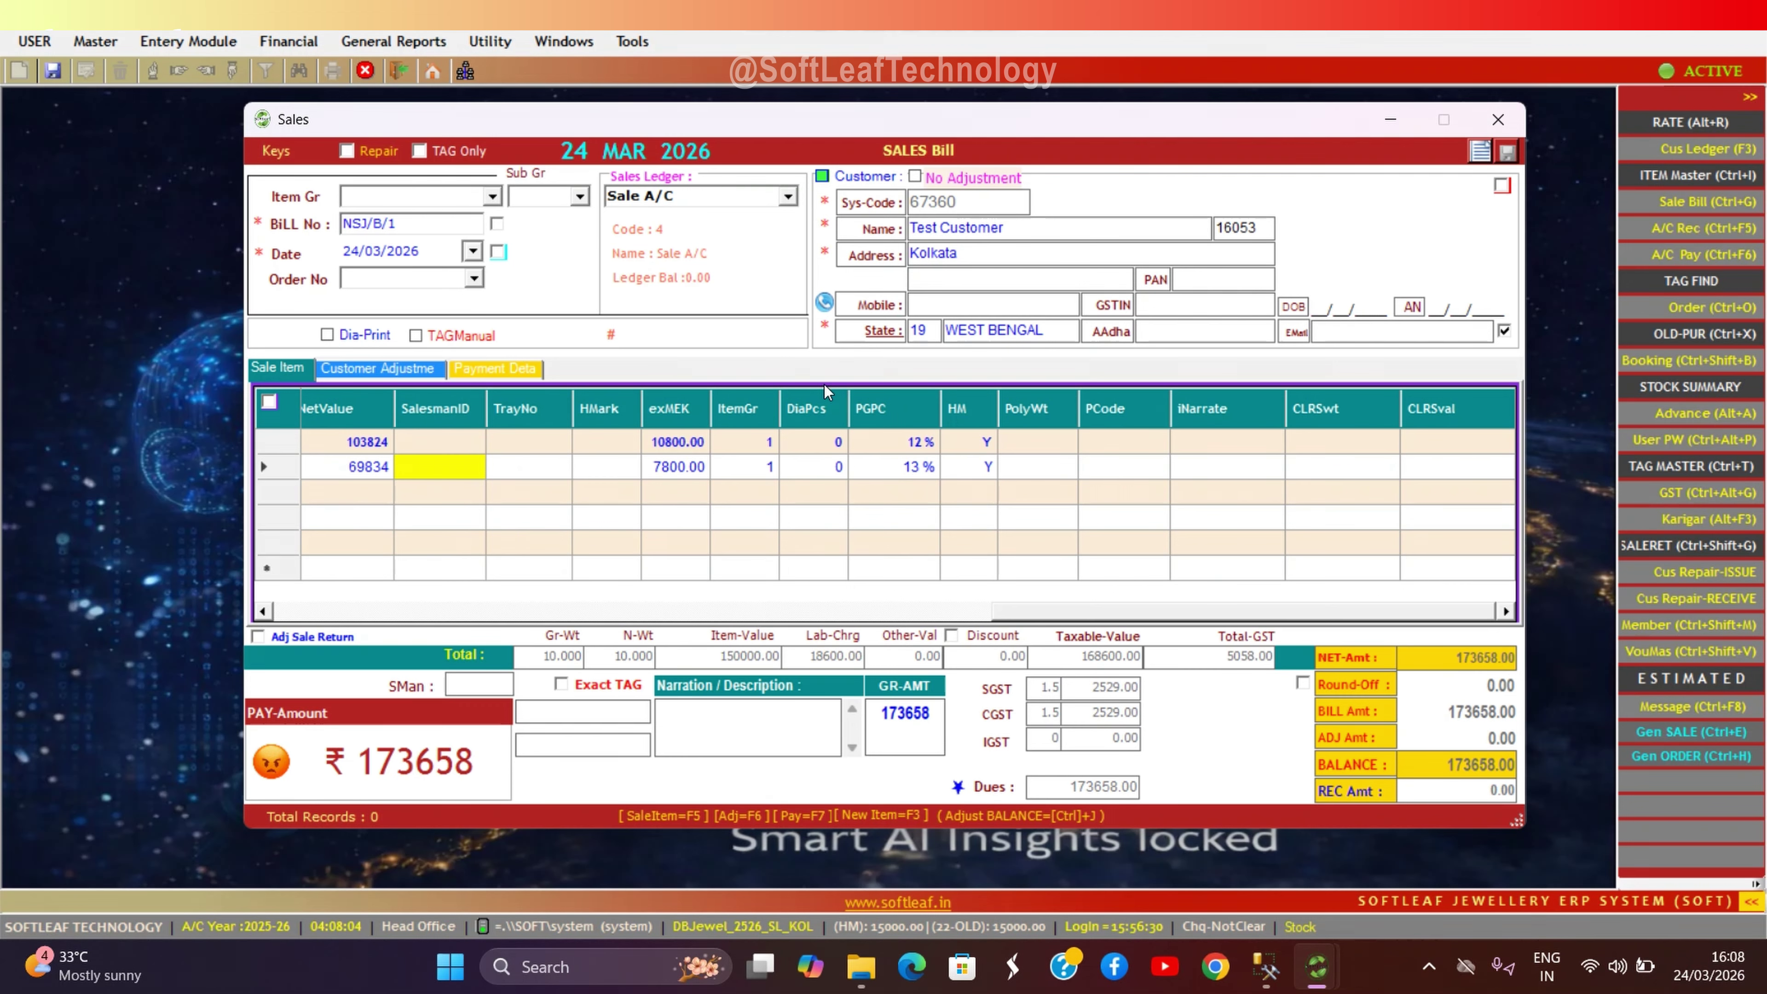
key(Return)
key(Return)
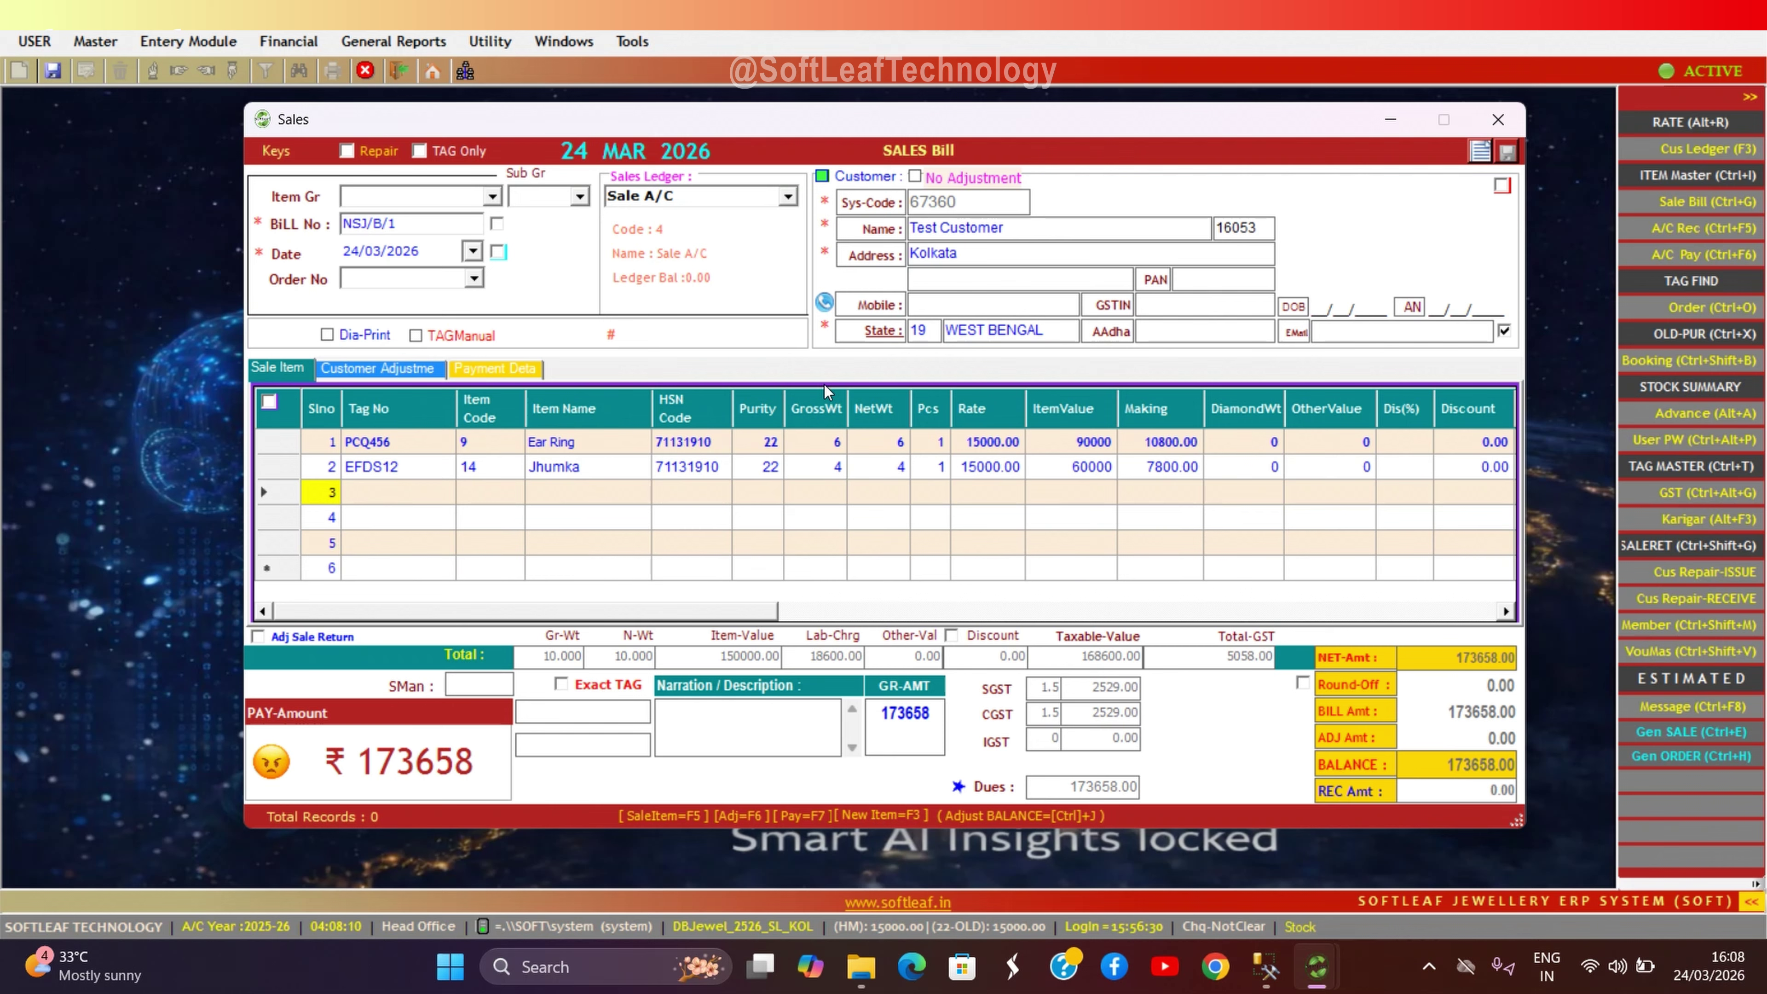
- Try to save the bill, declining both cash-only receipt and proceeding with incomplete payment
key(ctrl+s)
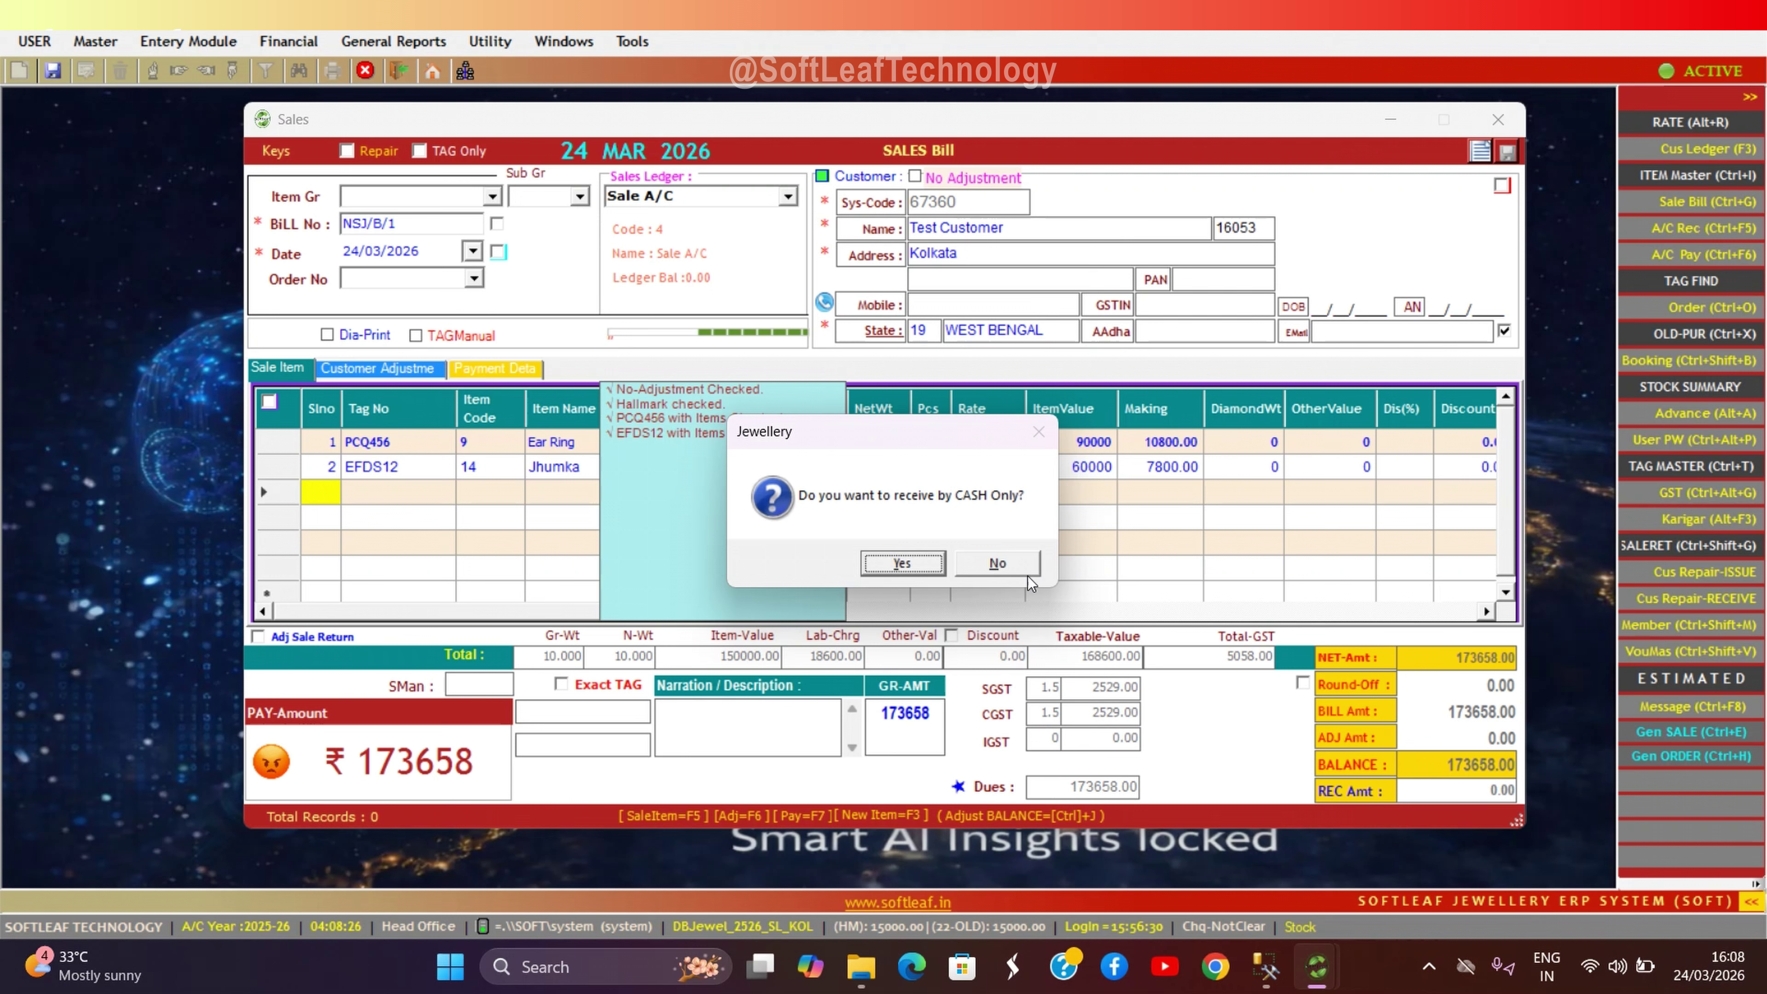
click(1006, 567)
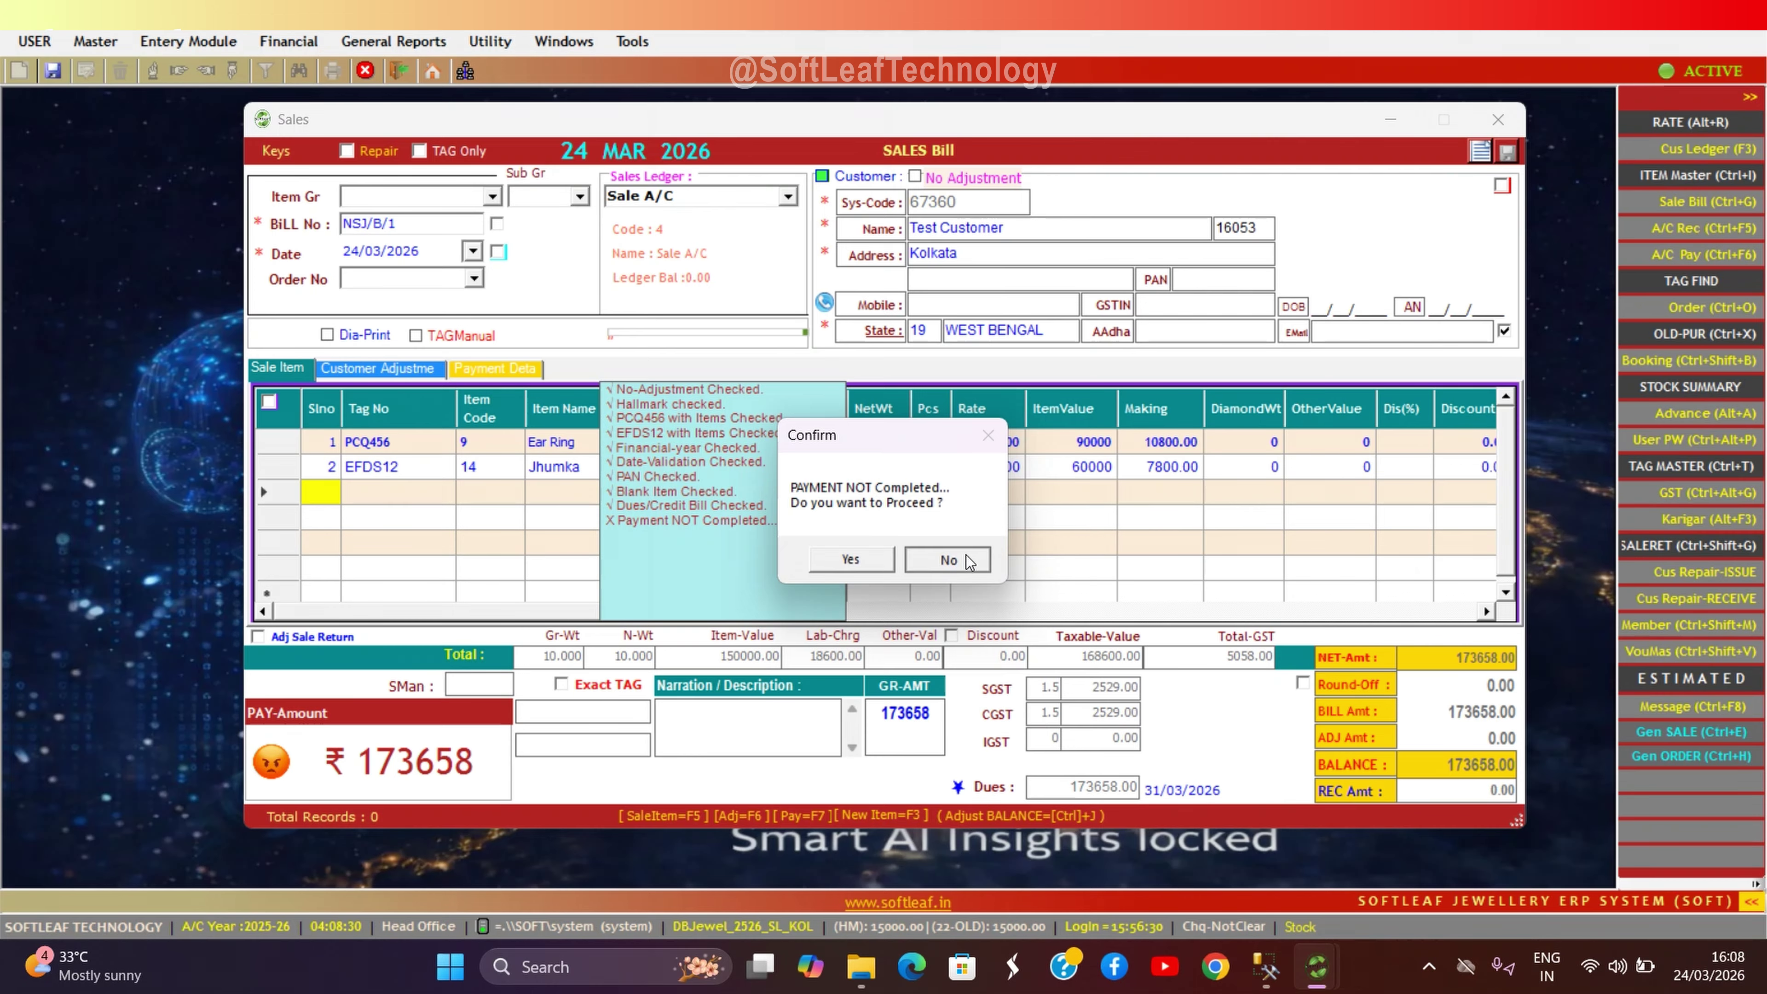
click(966, 555)
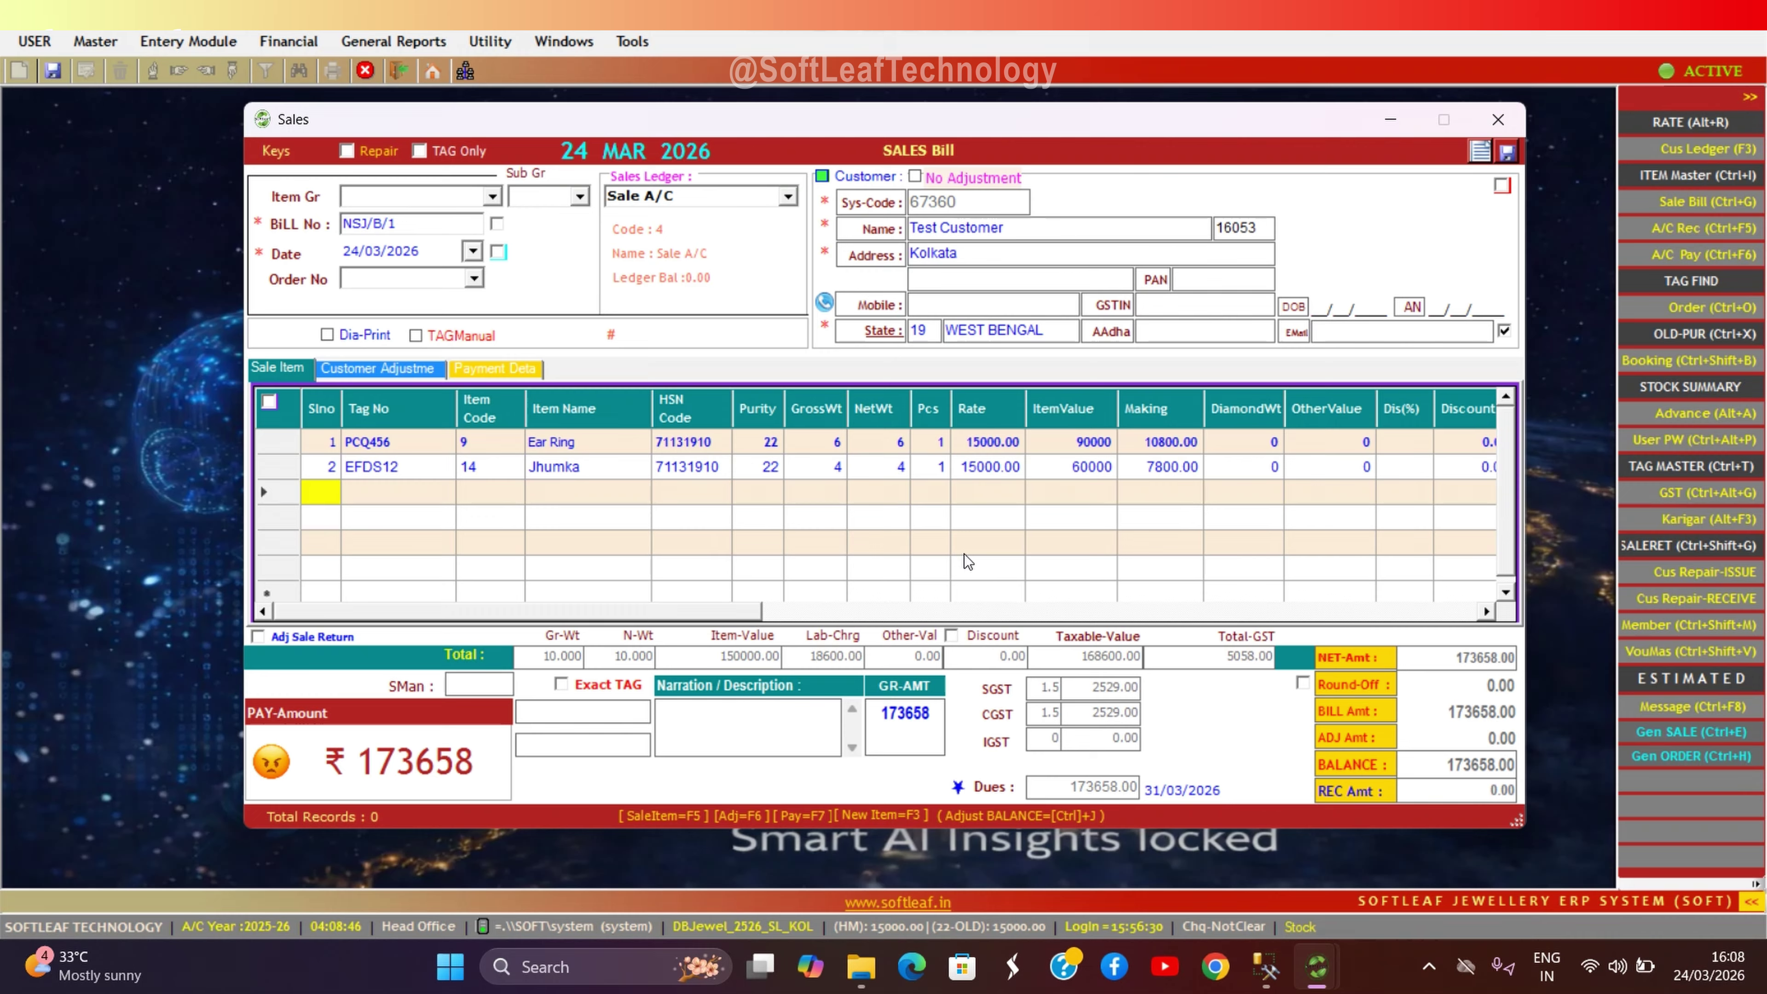
- Adjust the bill's balance to 170000, accept the 0.56 round-off, and check the discounts distributed to both items
key(ctrl+j)
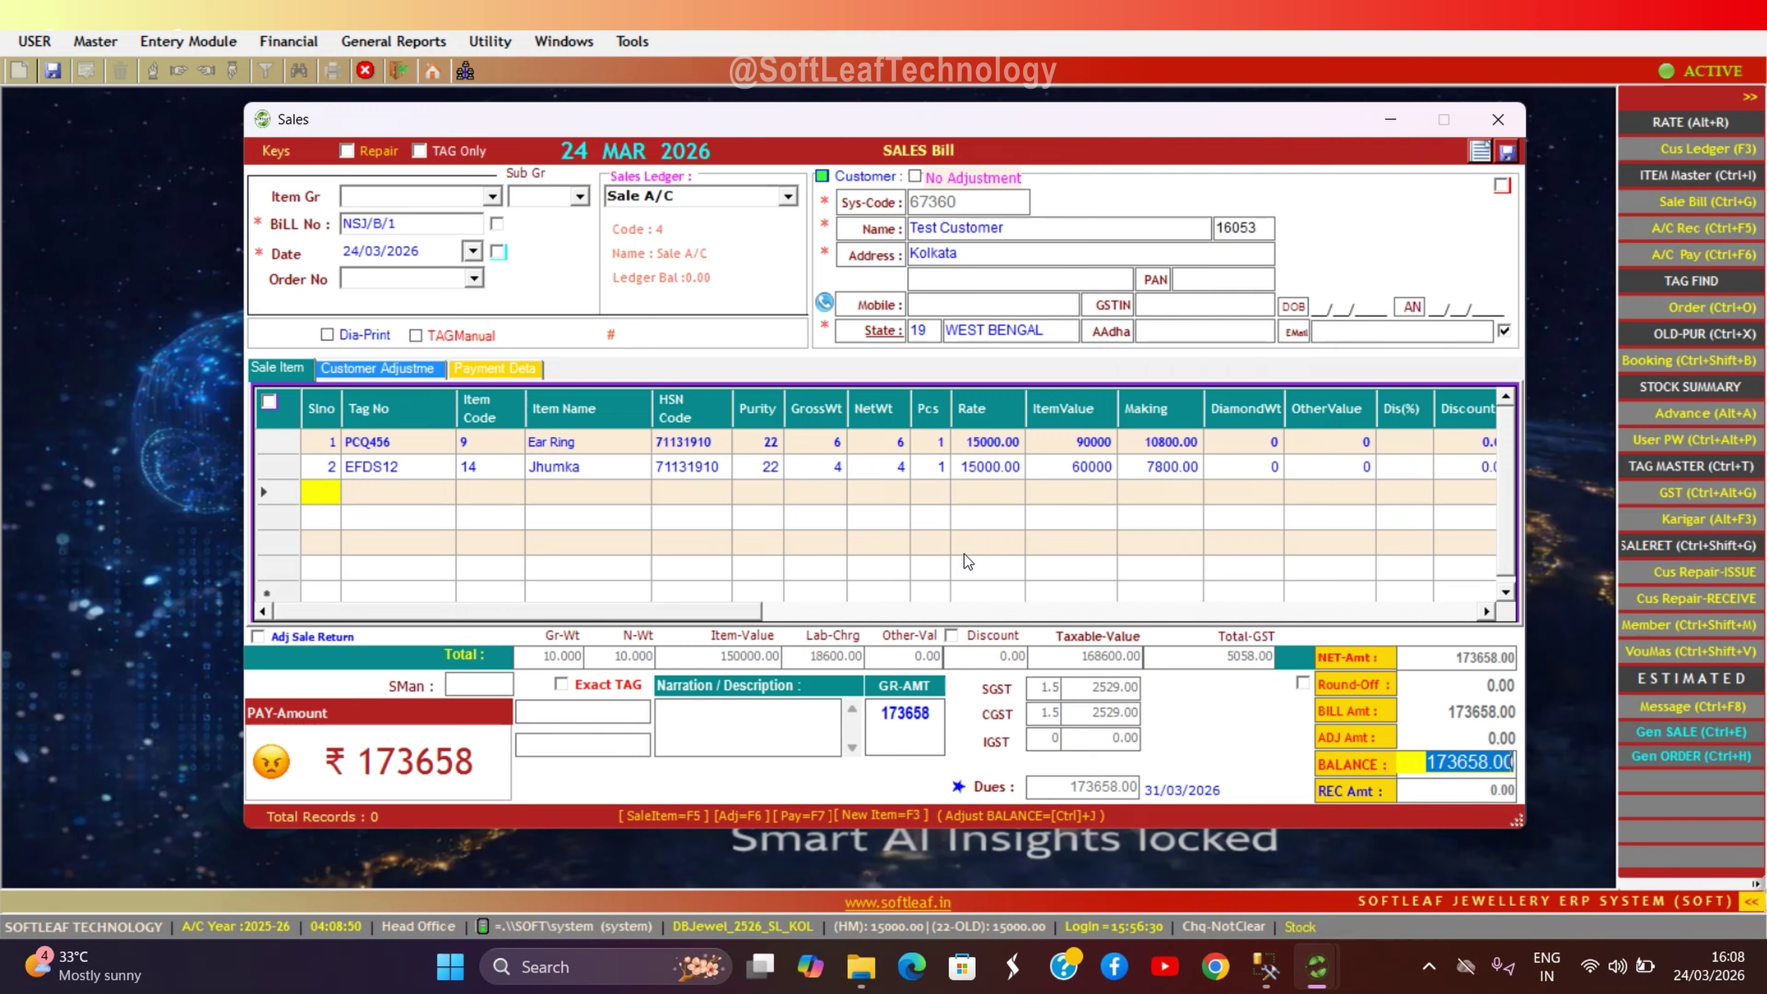
text(1)
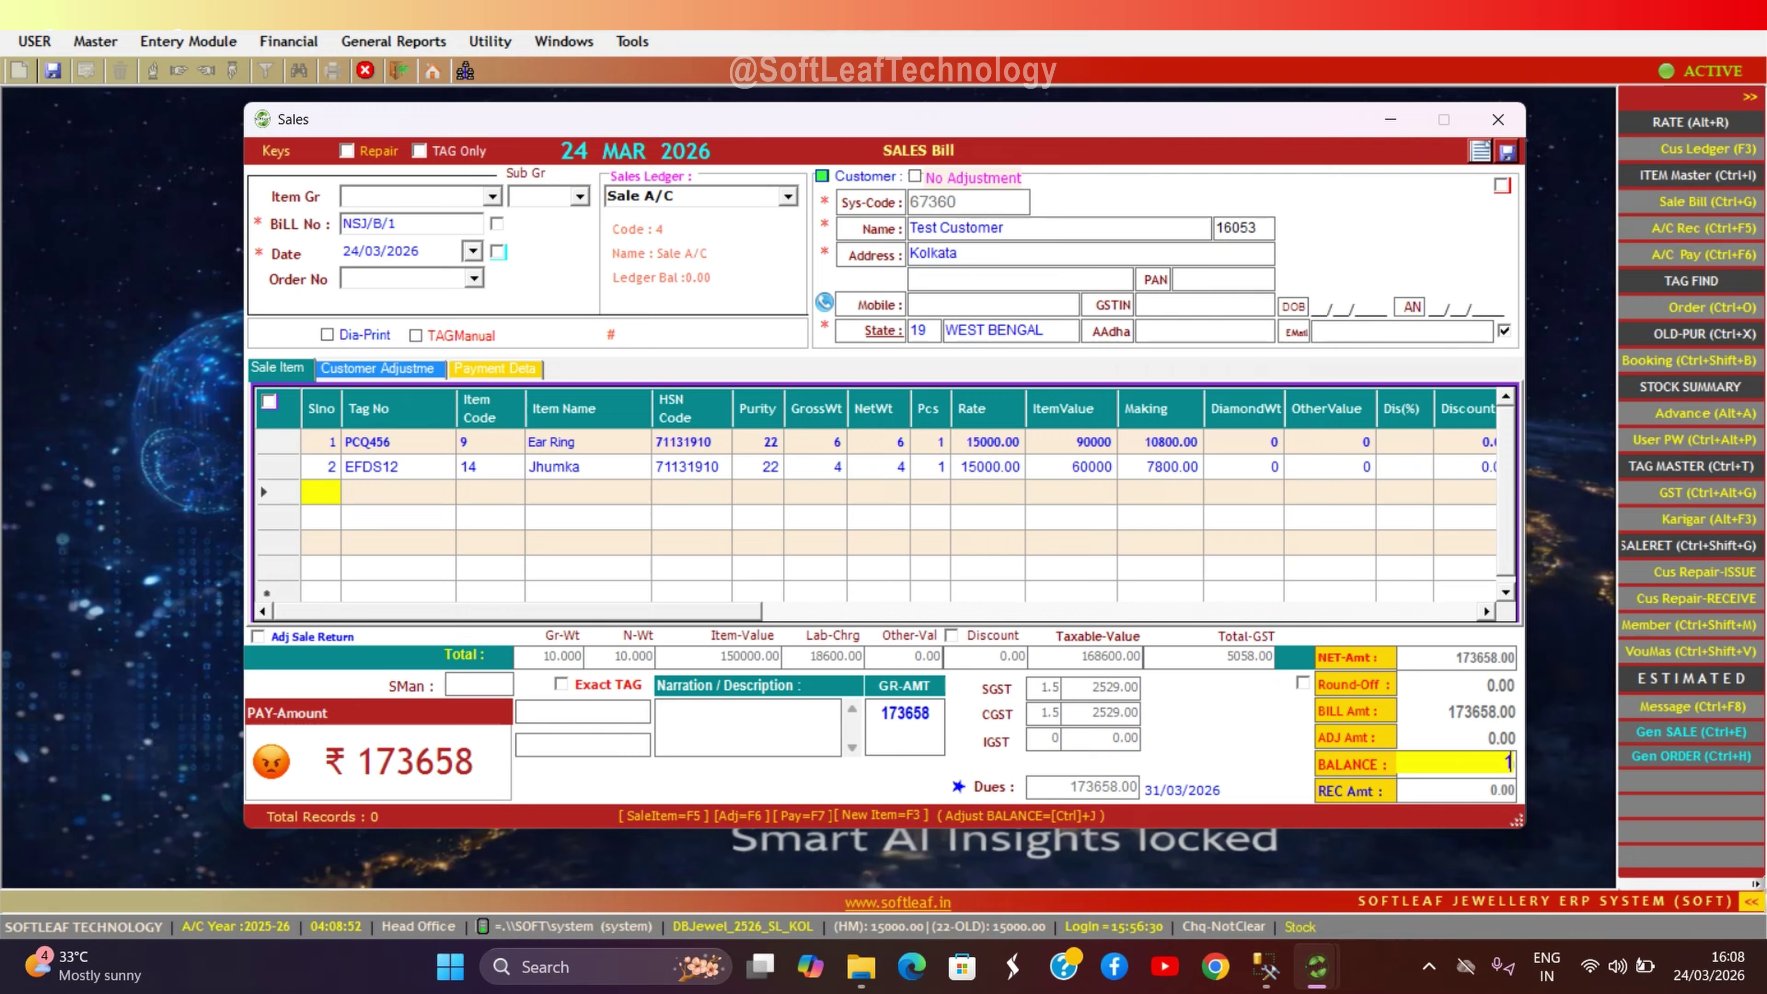
text(70000)
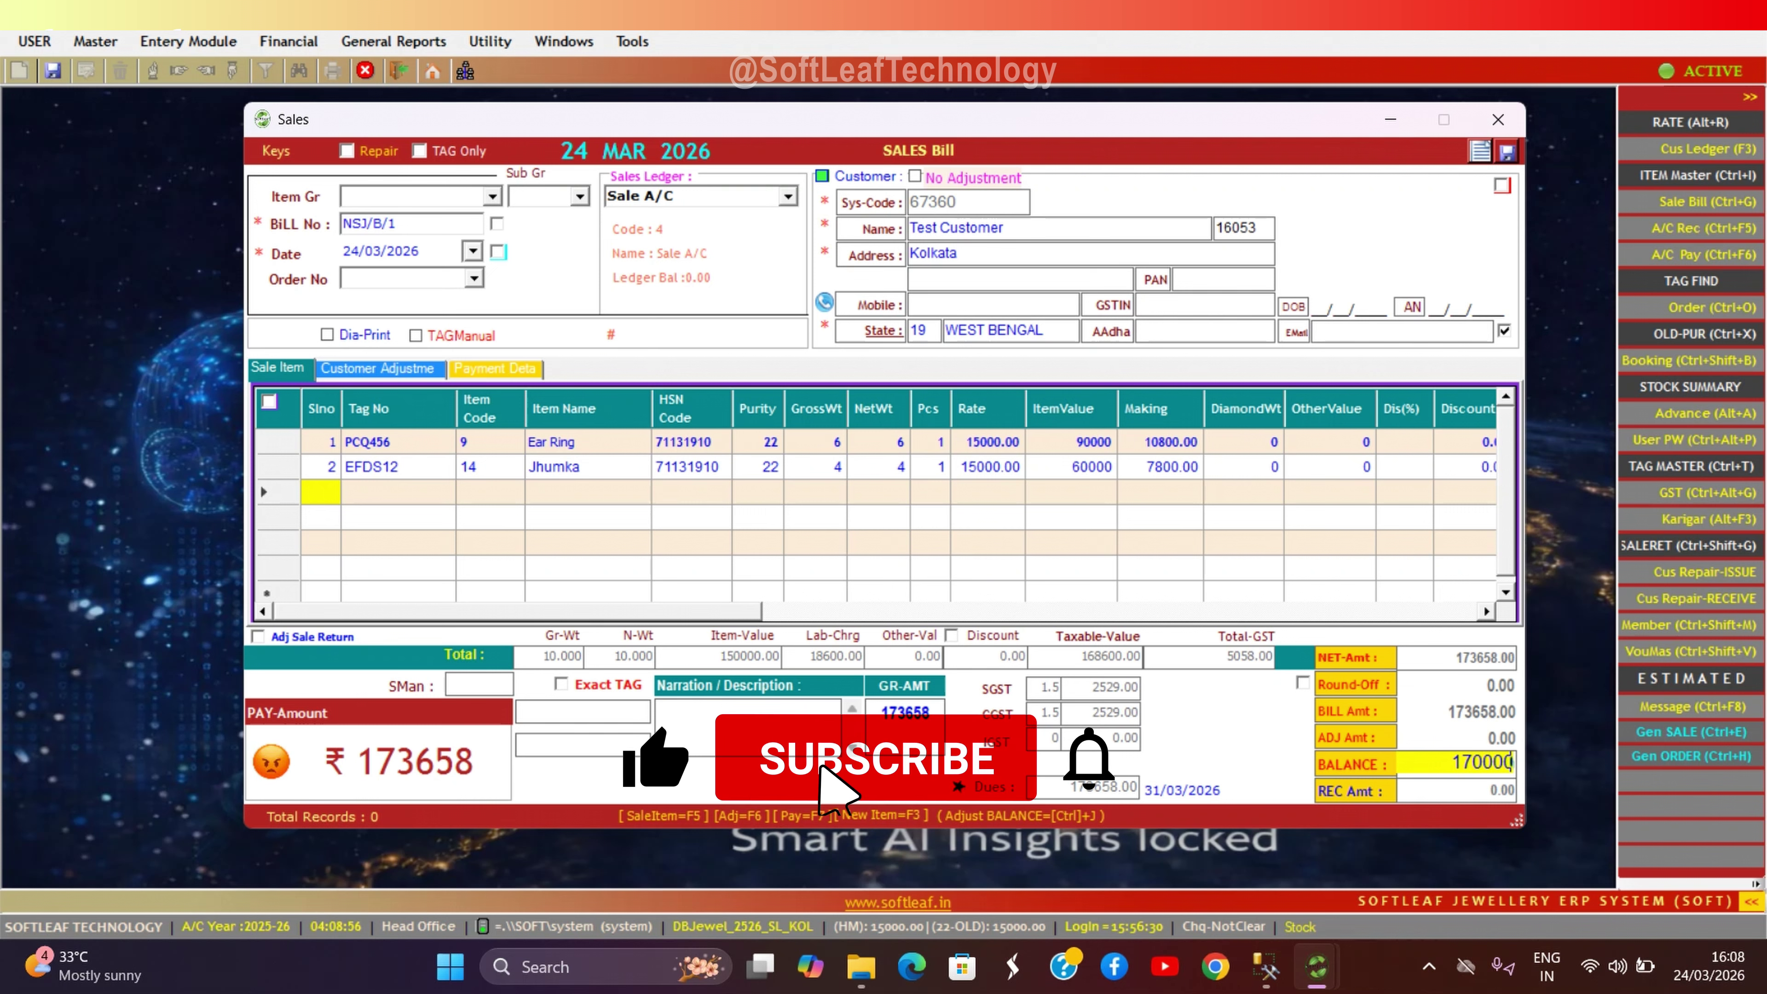
key(Return)
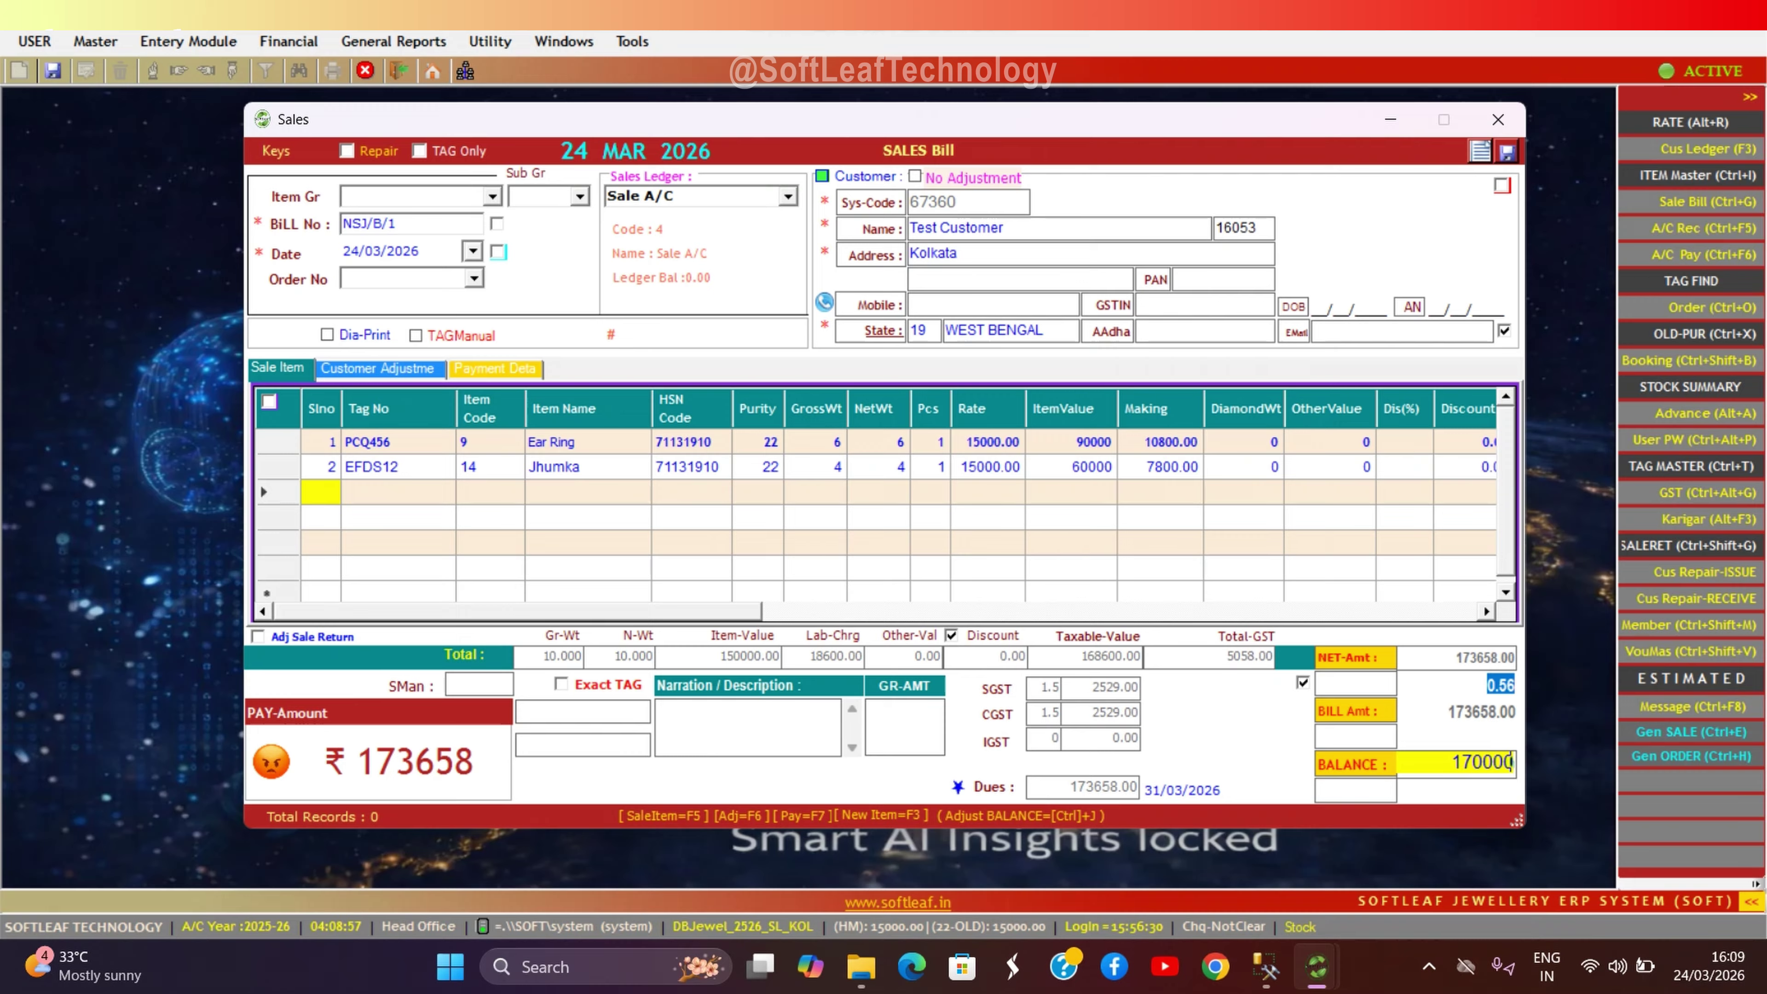
key(Return)
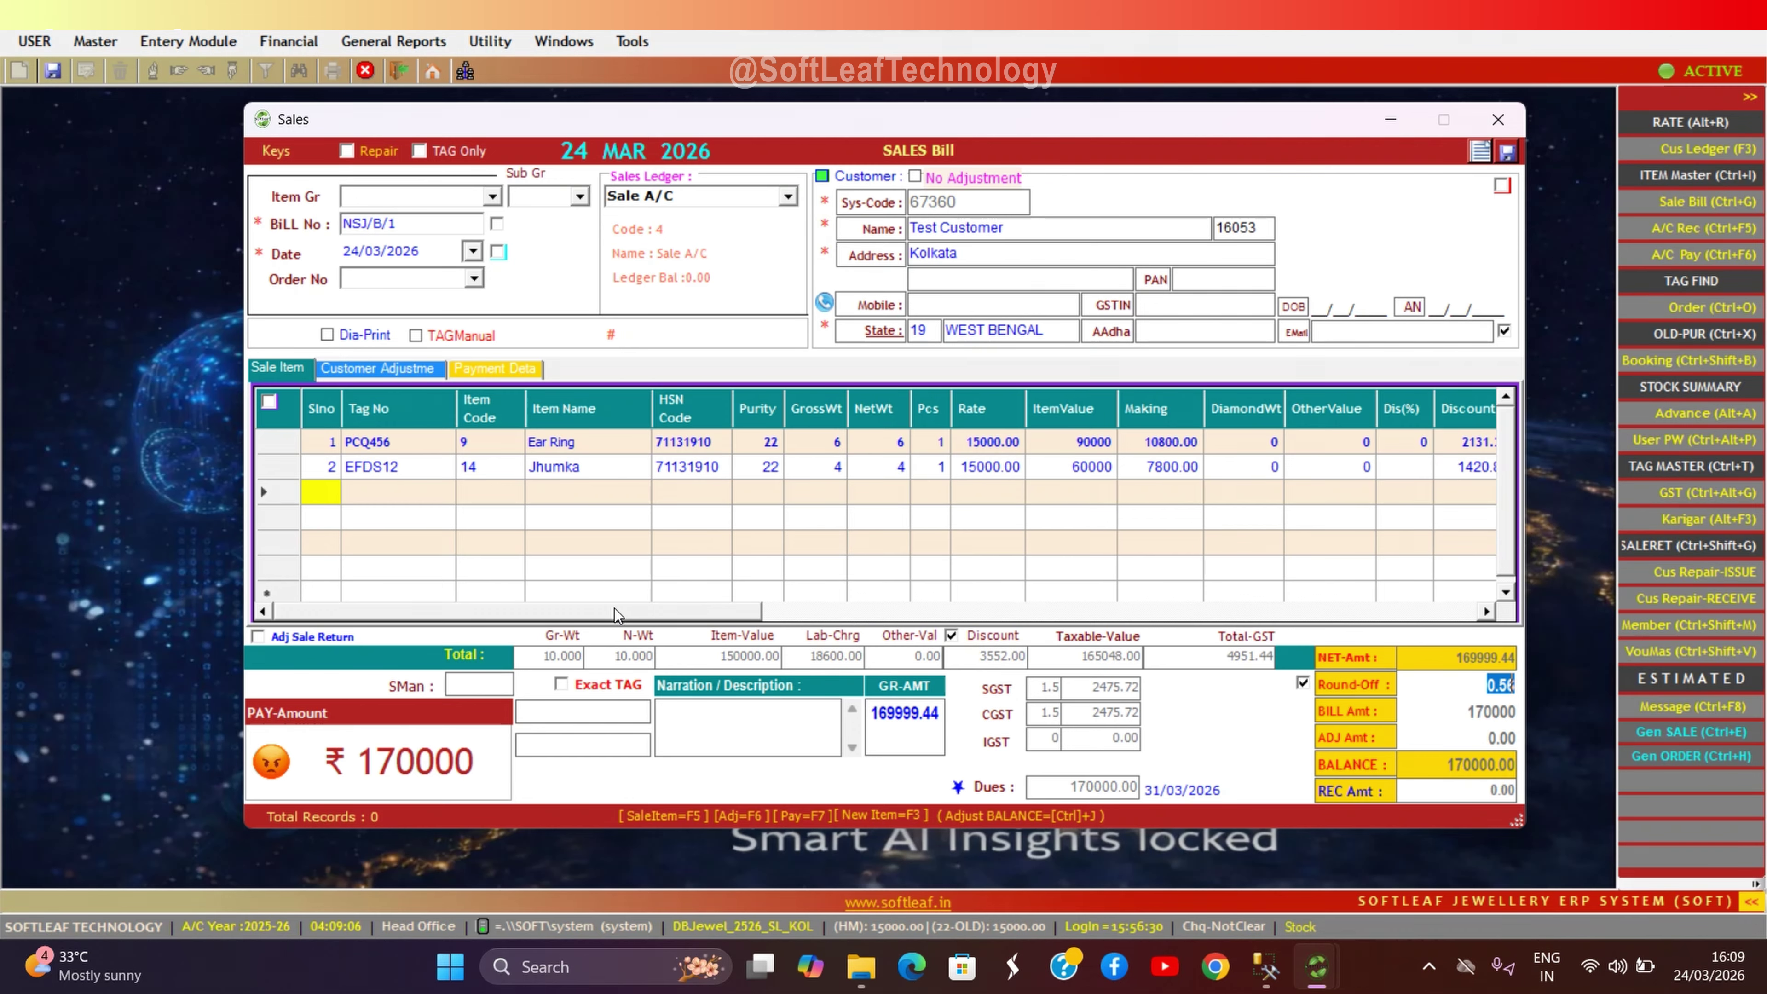
drag(615, 608, 768, 627)
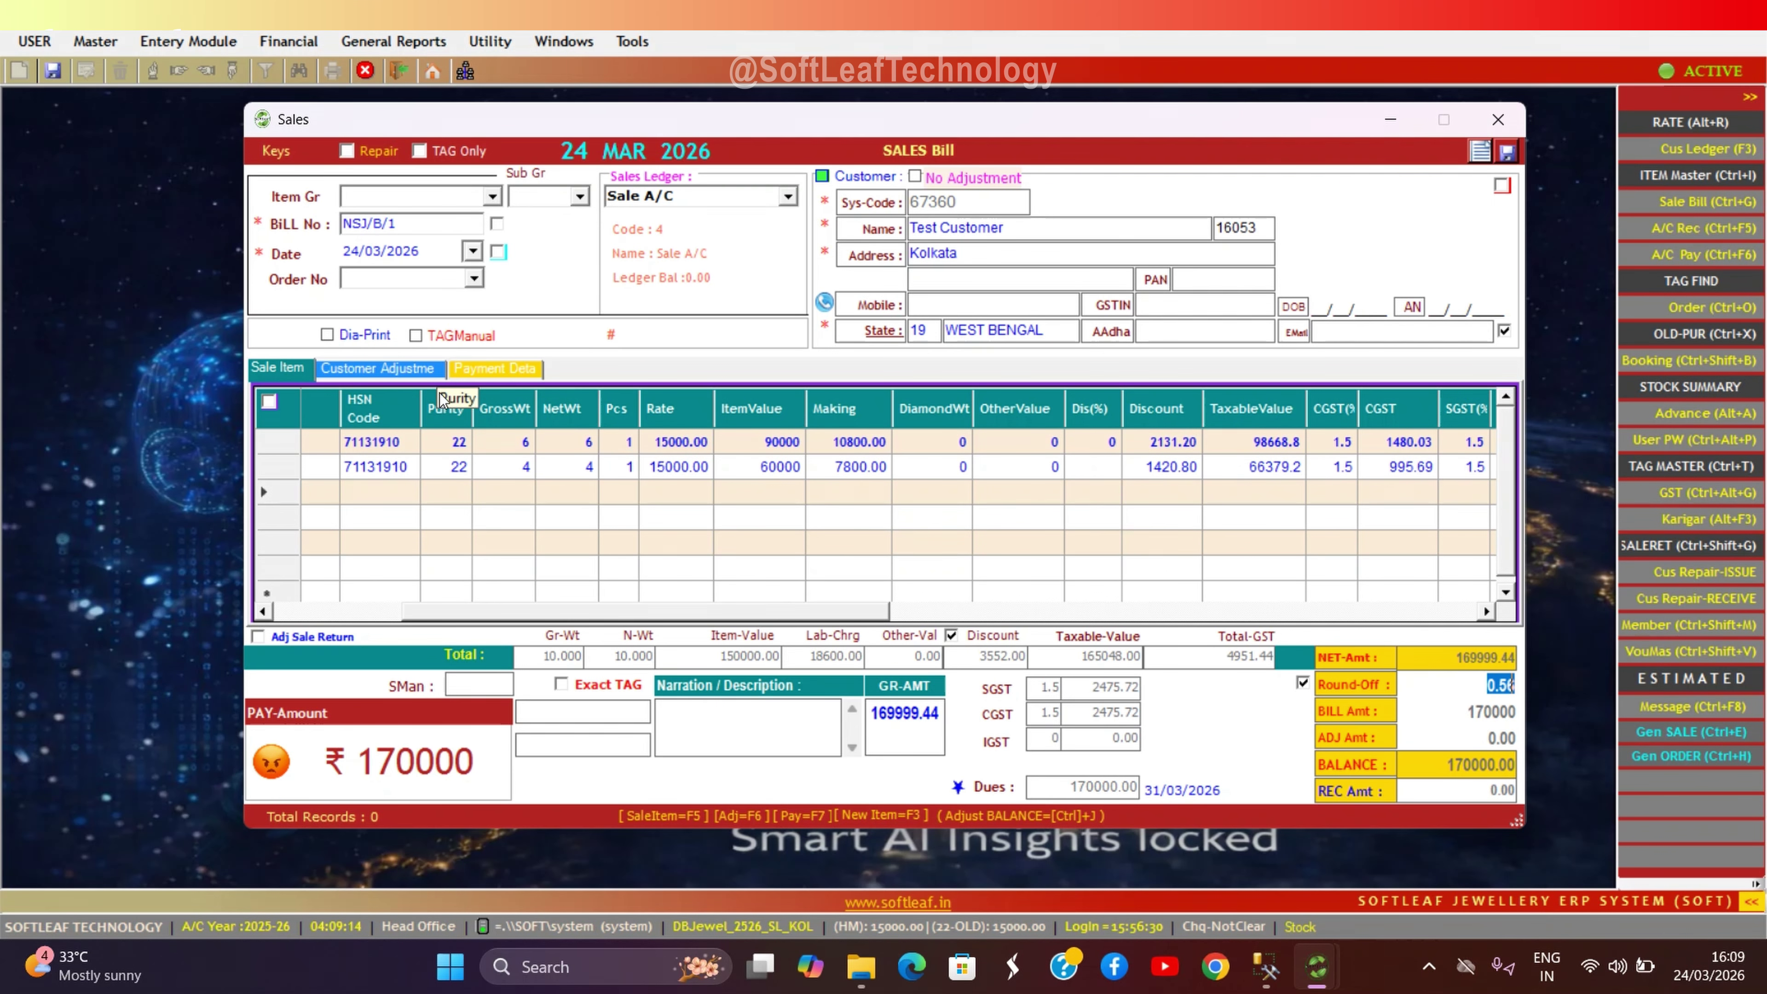
- Start an old gold purchase entry for this sale invoice and accept its bill number, date and customer details
key(ctrl+x)
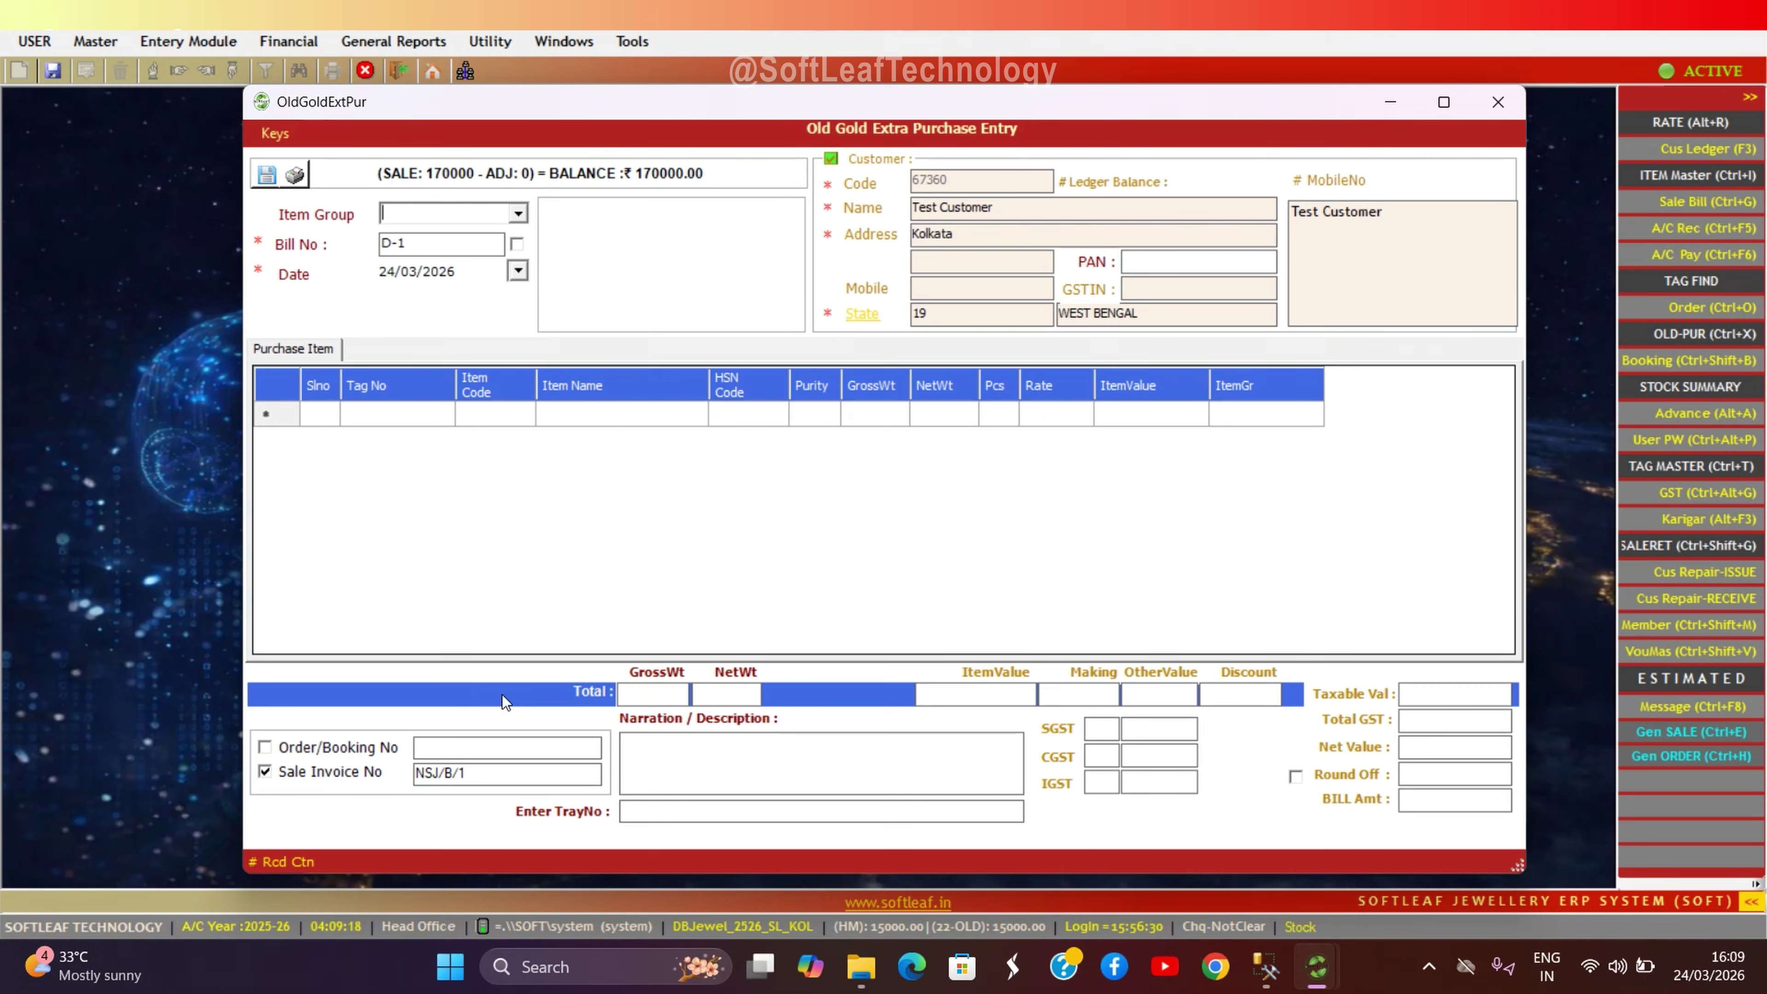
key(Return)
key(Return)
key(Return)
key(Return)
key(Return)
key(Return)
key(Return)
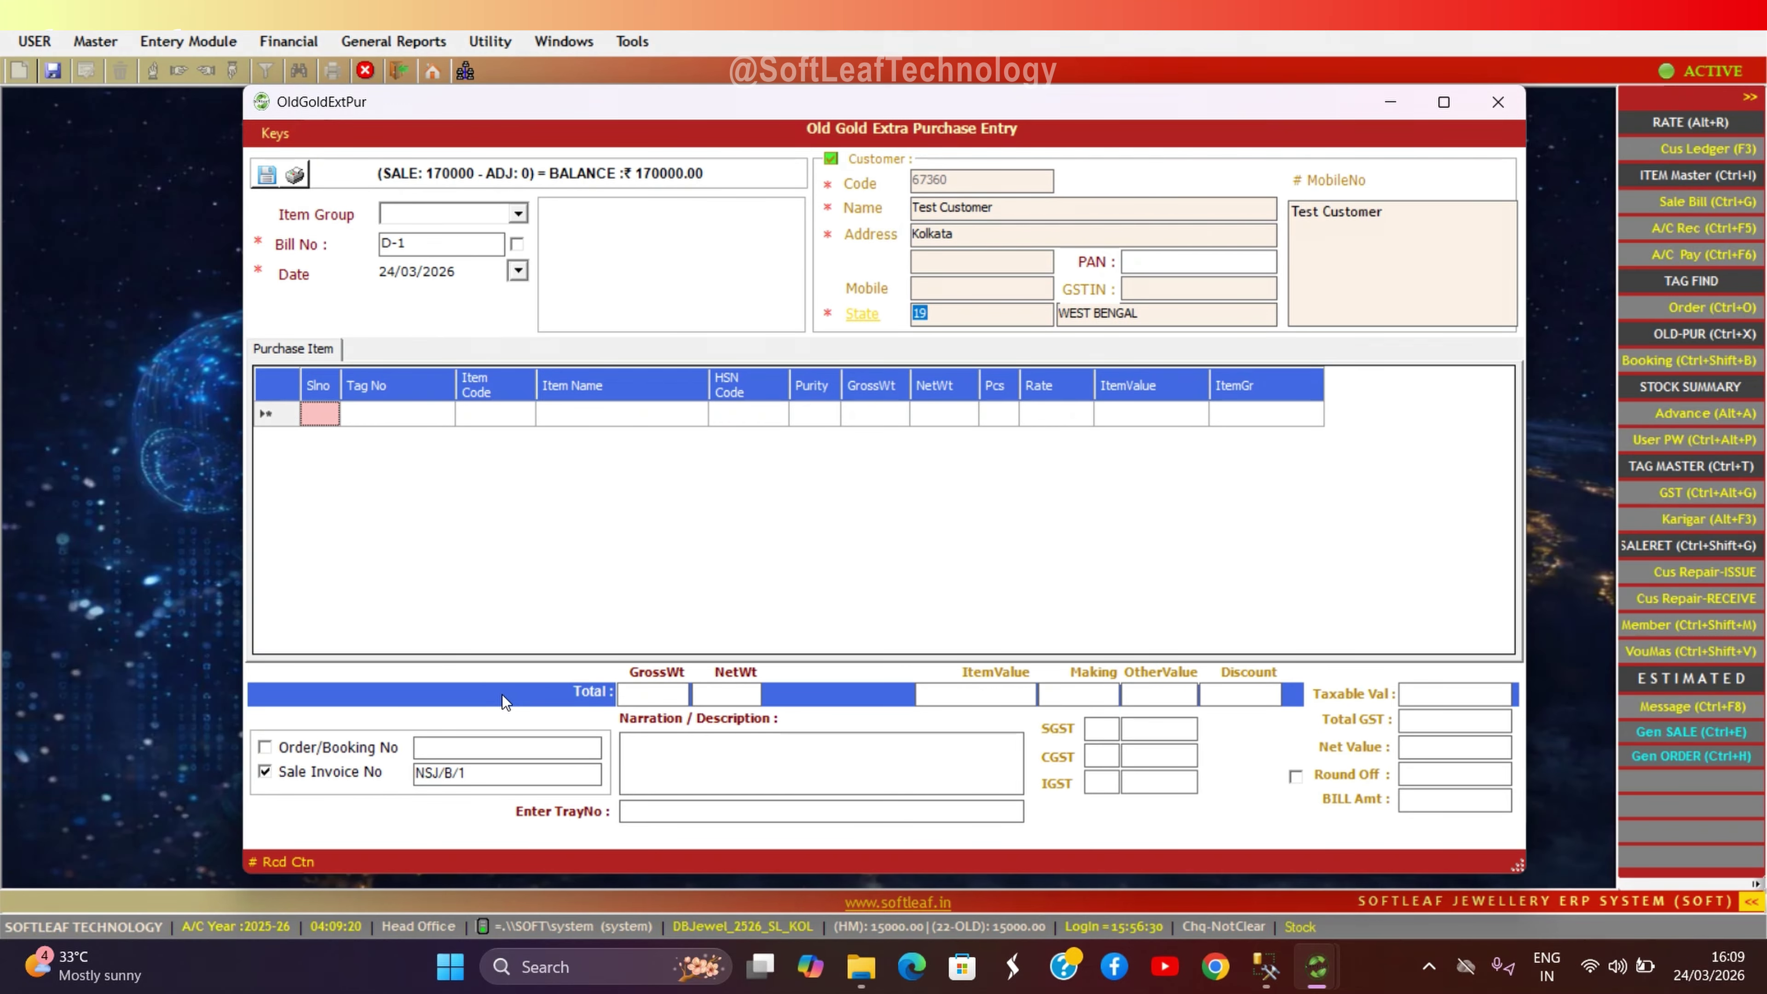
- Enter item code 38, Old Gold Ex/Ur, in the first purchase row and accept its HSN code and purity 22
key(Return)
text(38)
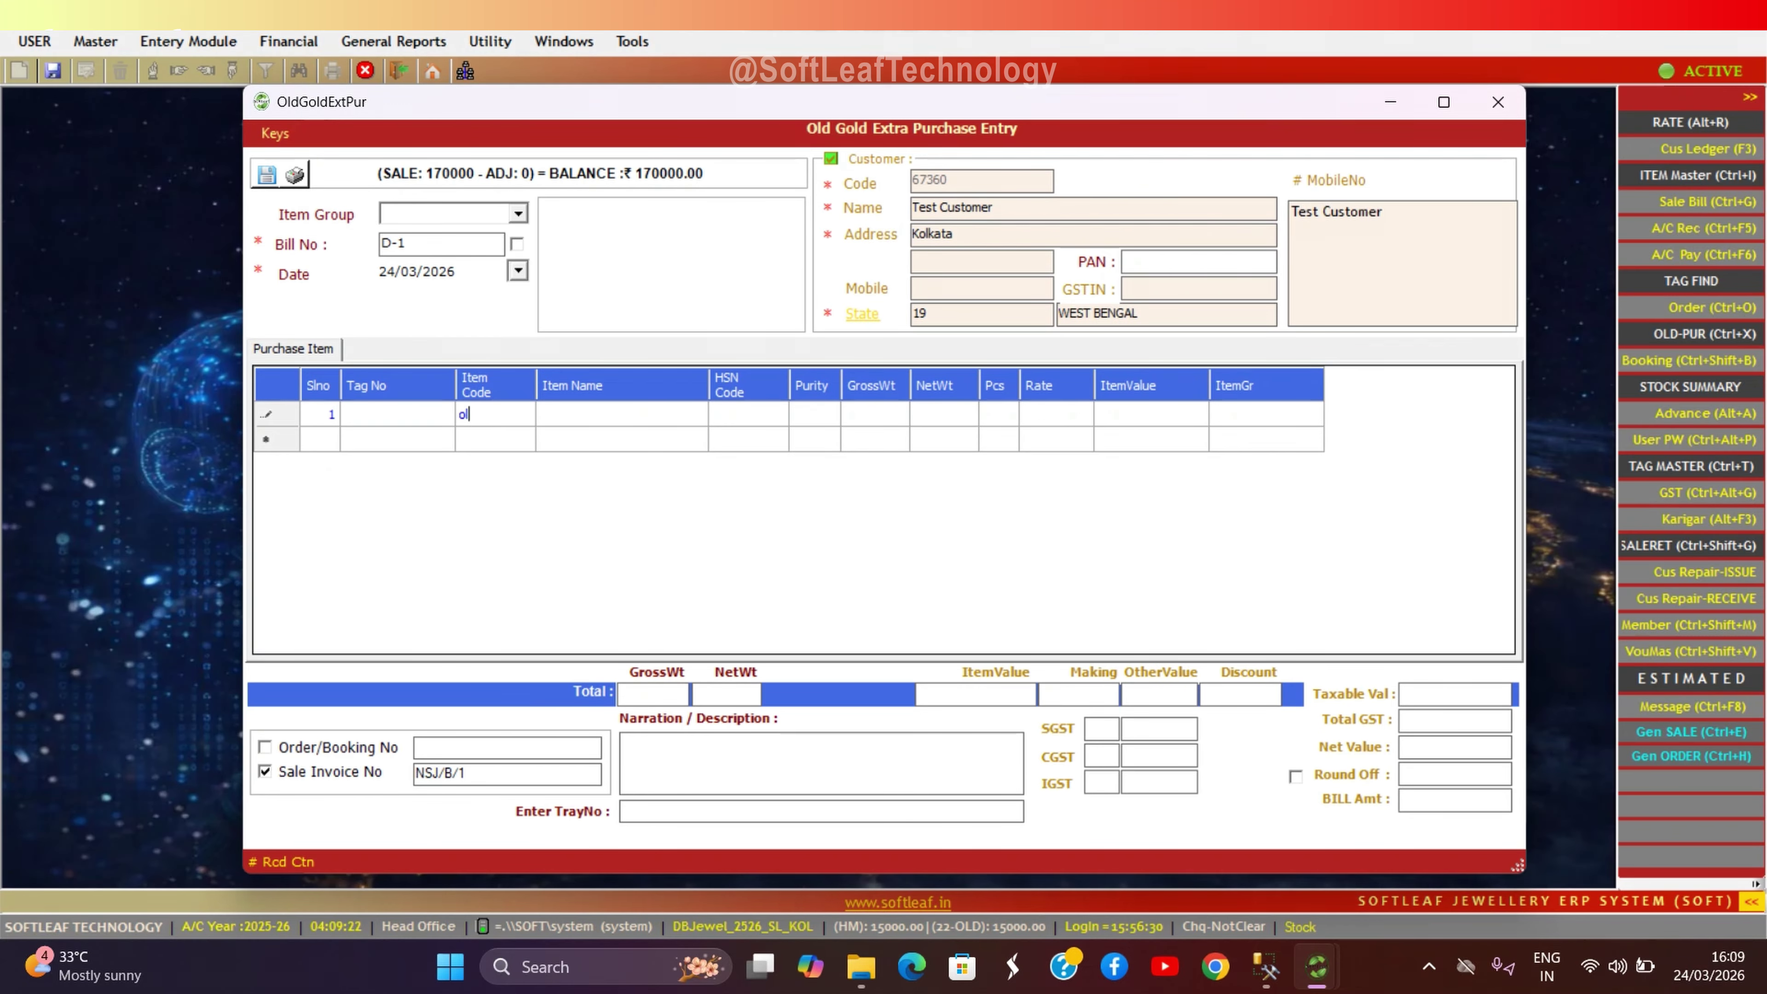
key(Return)
key(Return)
key(Return)
key(Return)
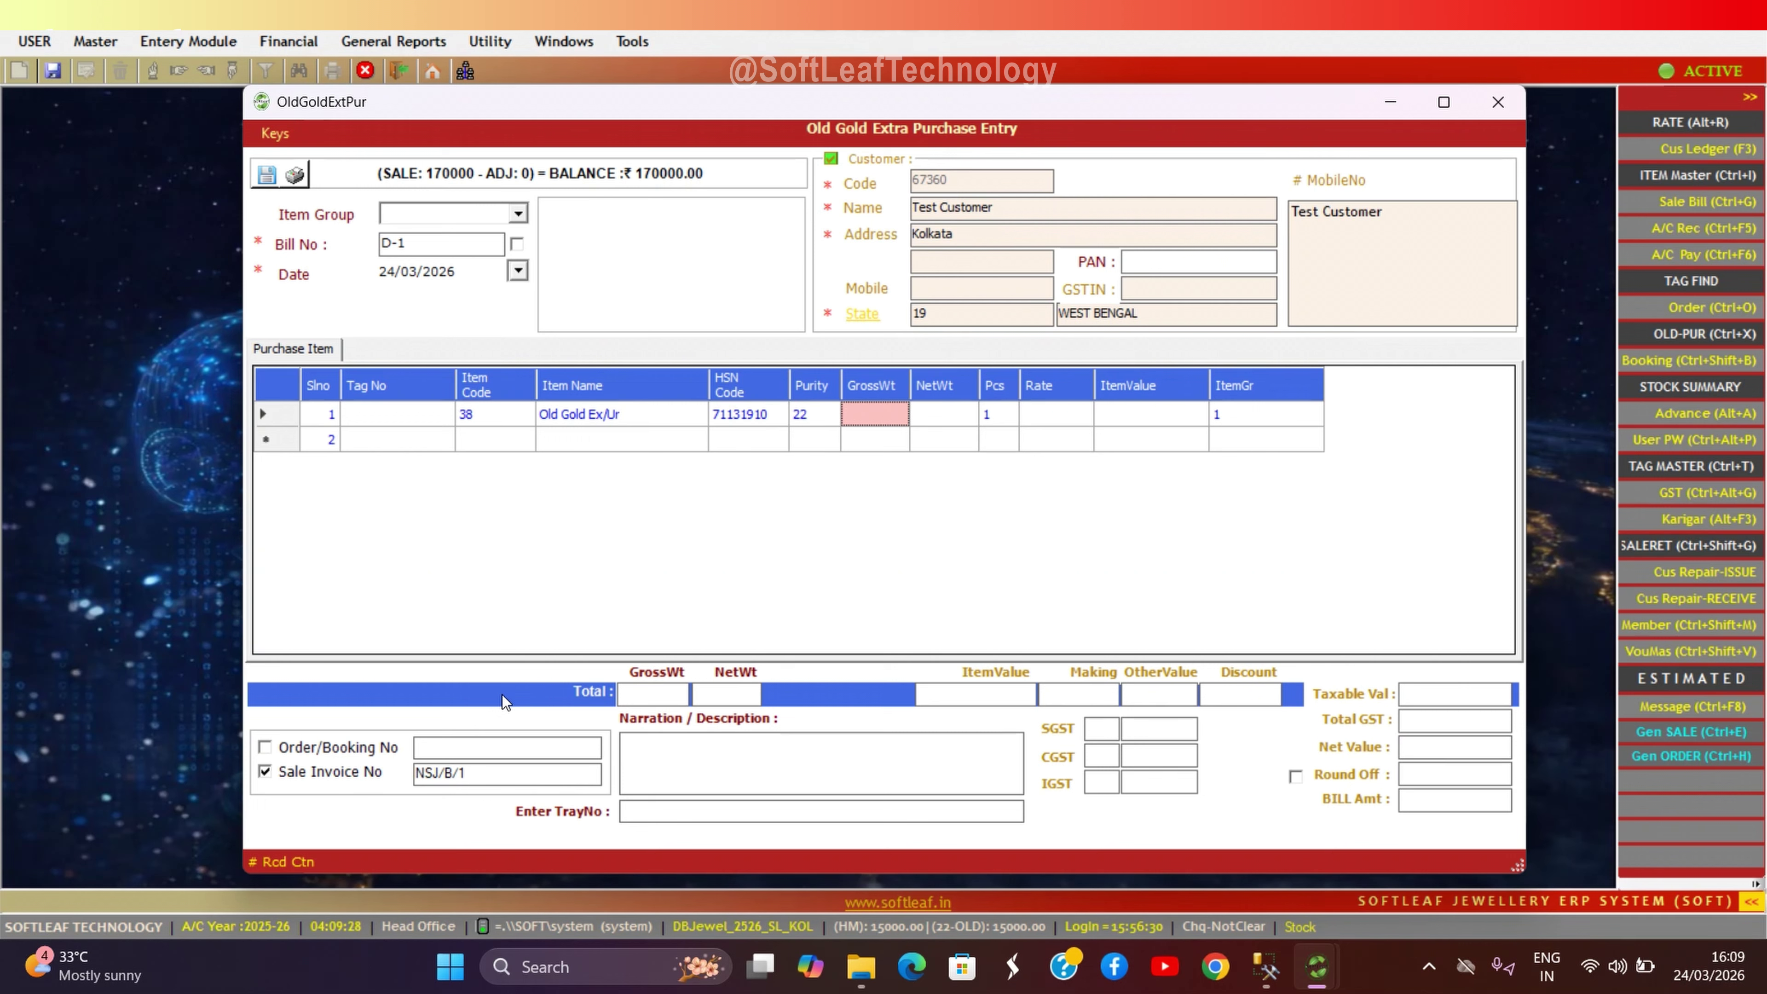
- Set the old gold's gross weight to 3, net weight to 2.40 and rate to 14000
text(3)
key(Return)
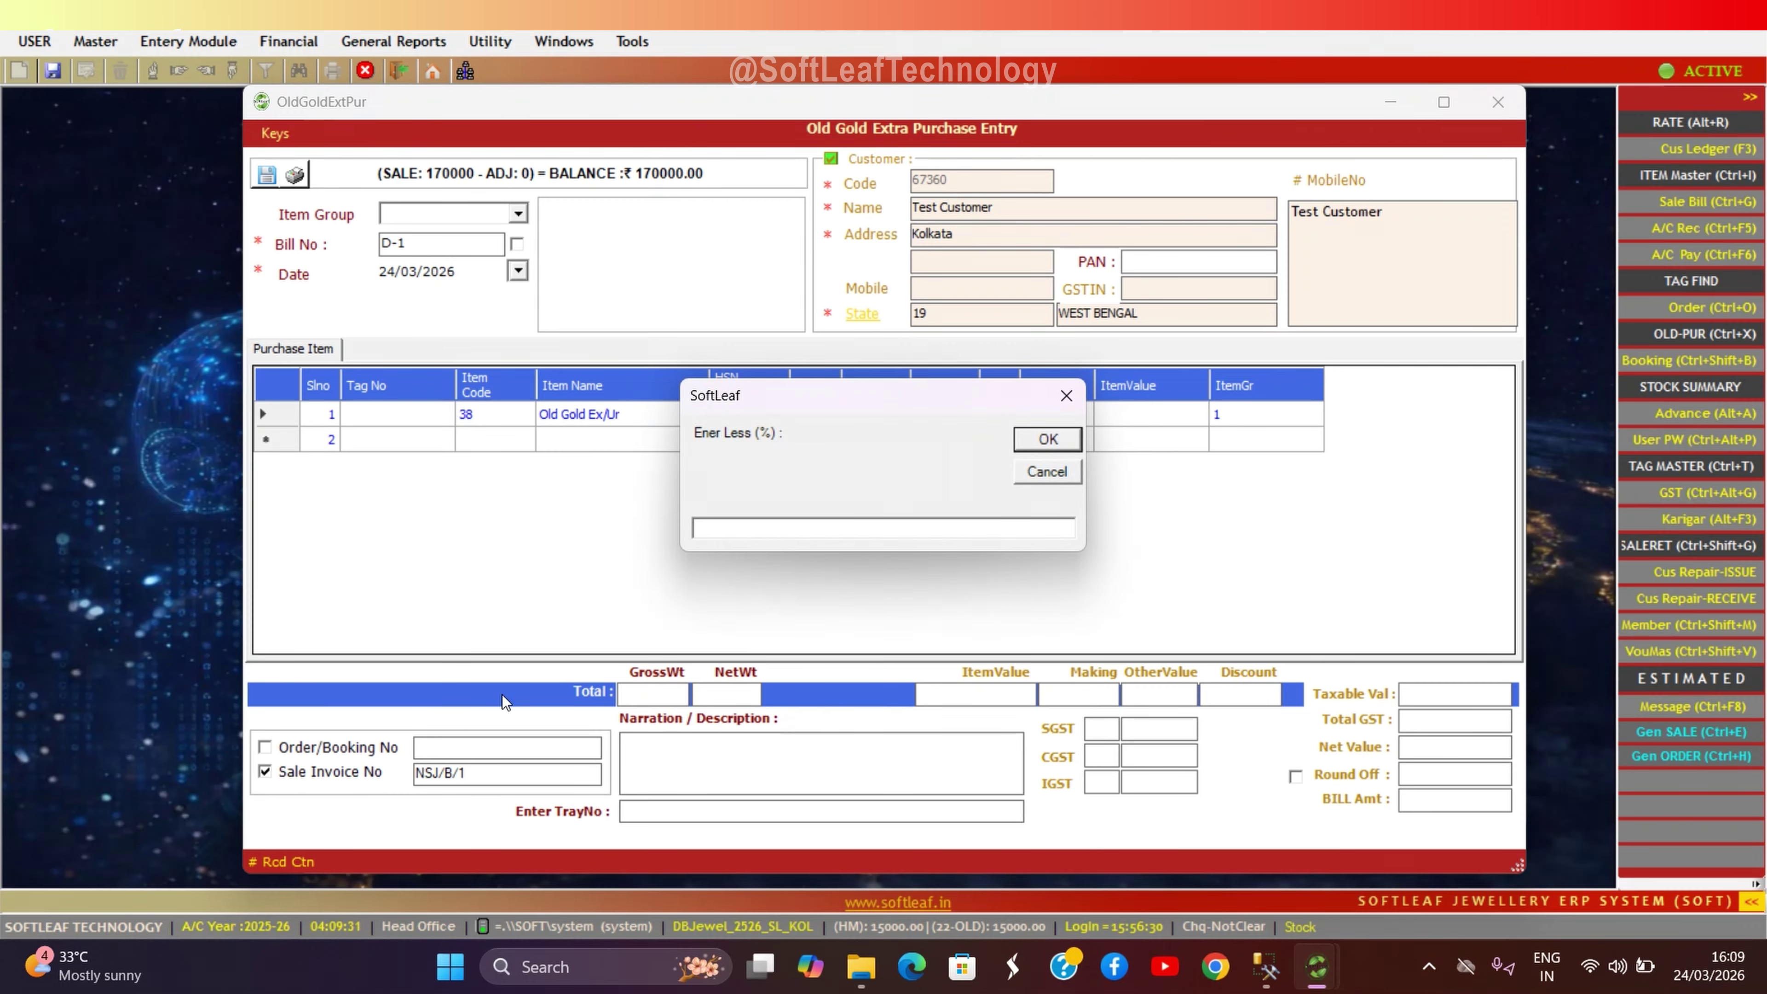
text(2.40)
key(Return)
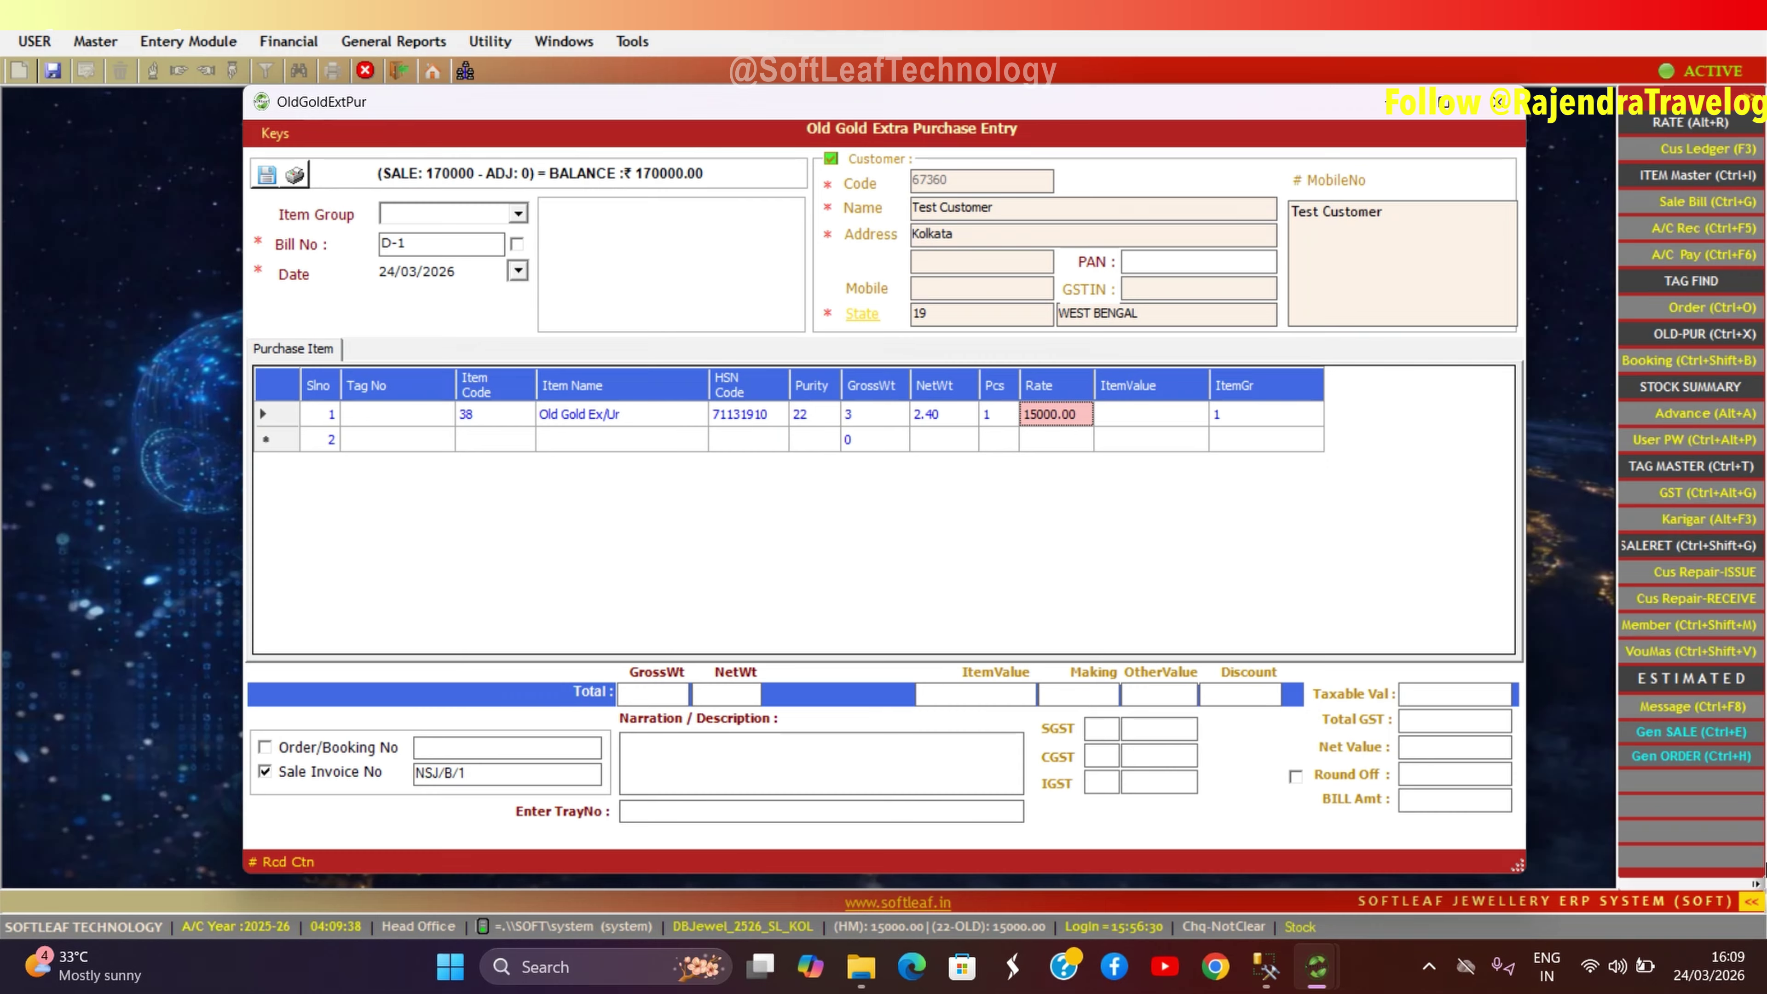
text(14000)
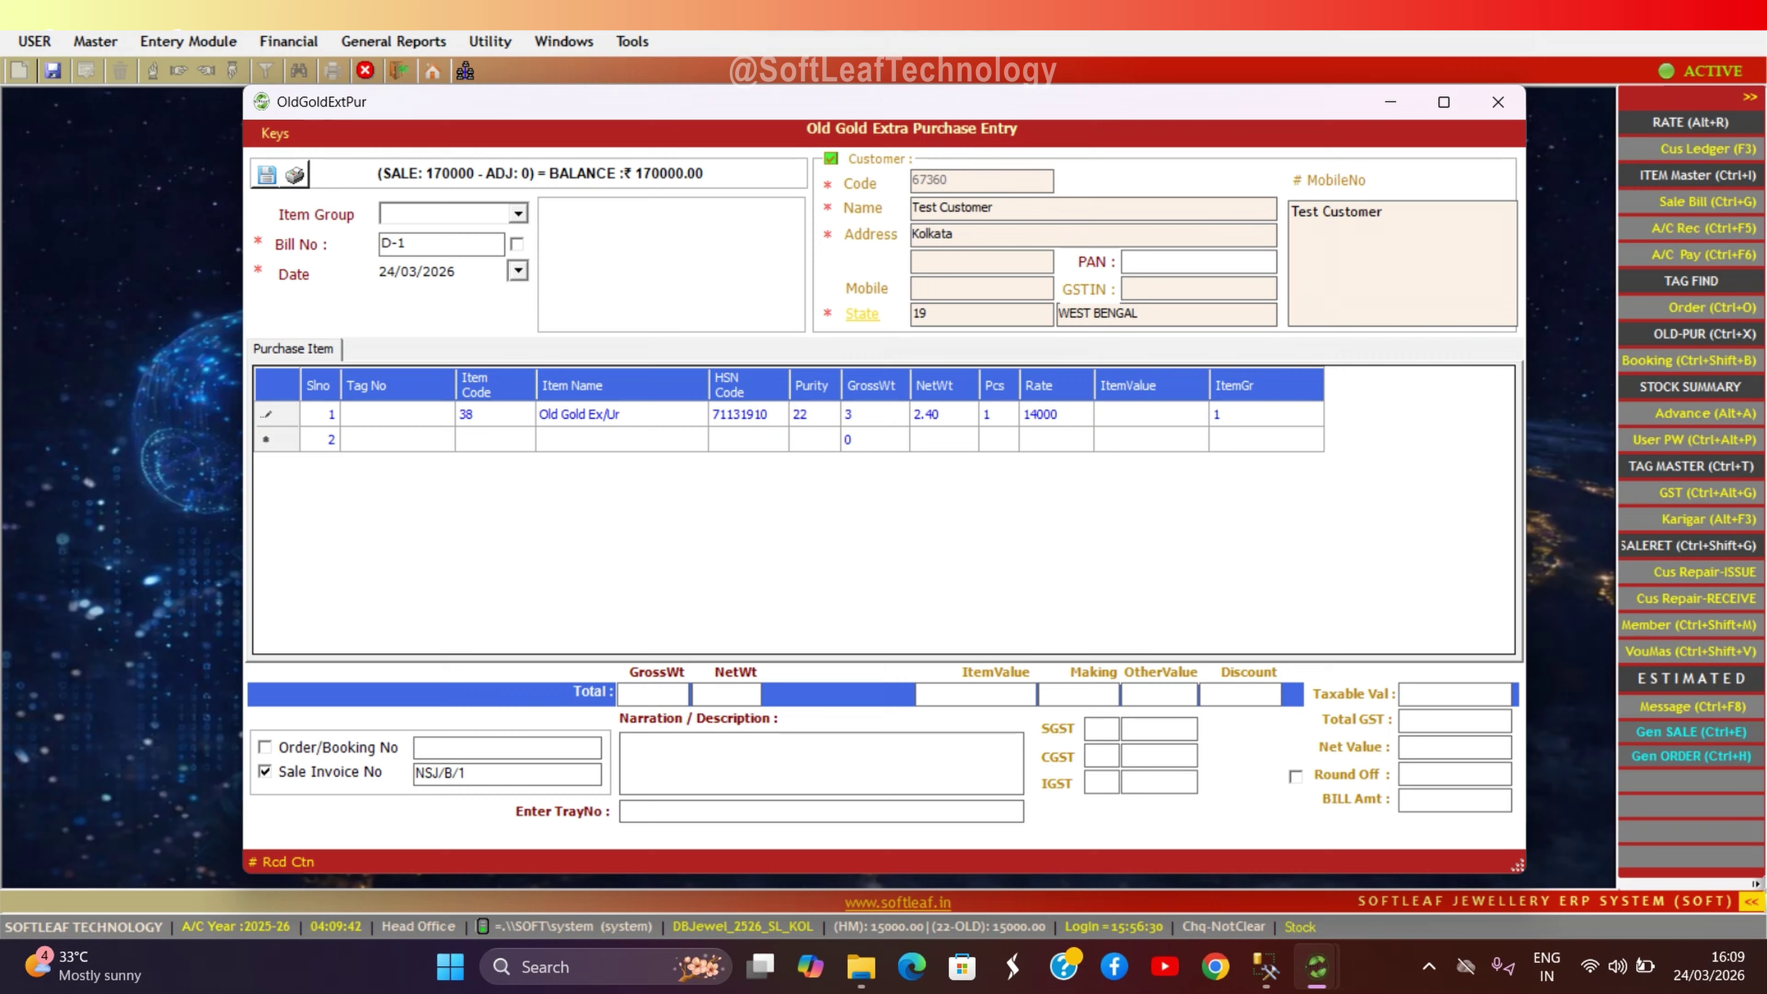
key(Return)
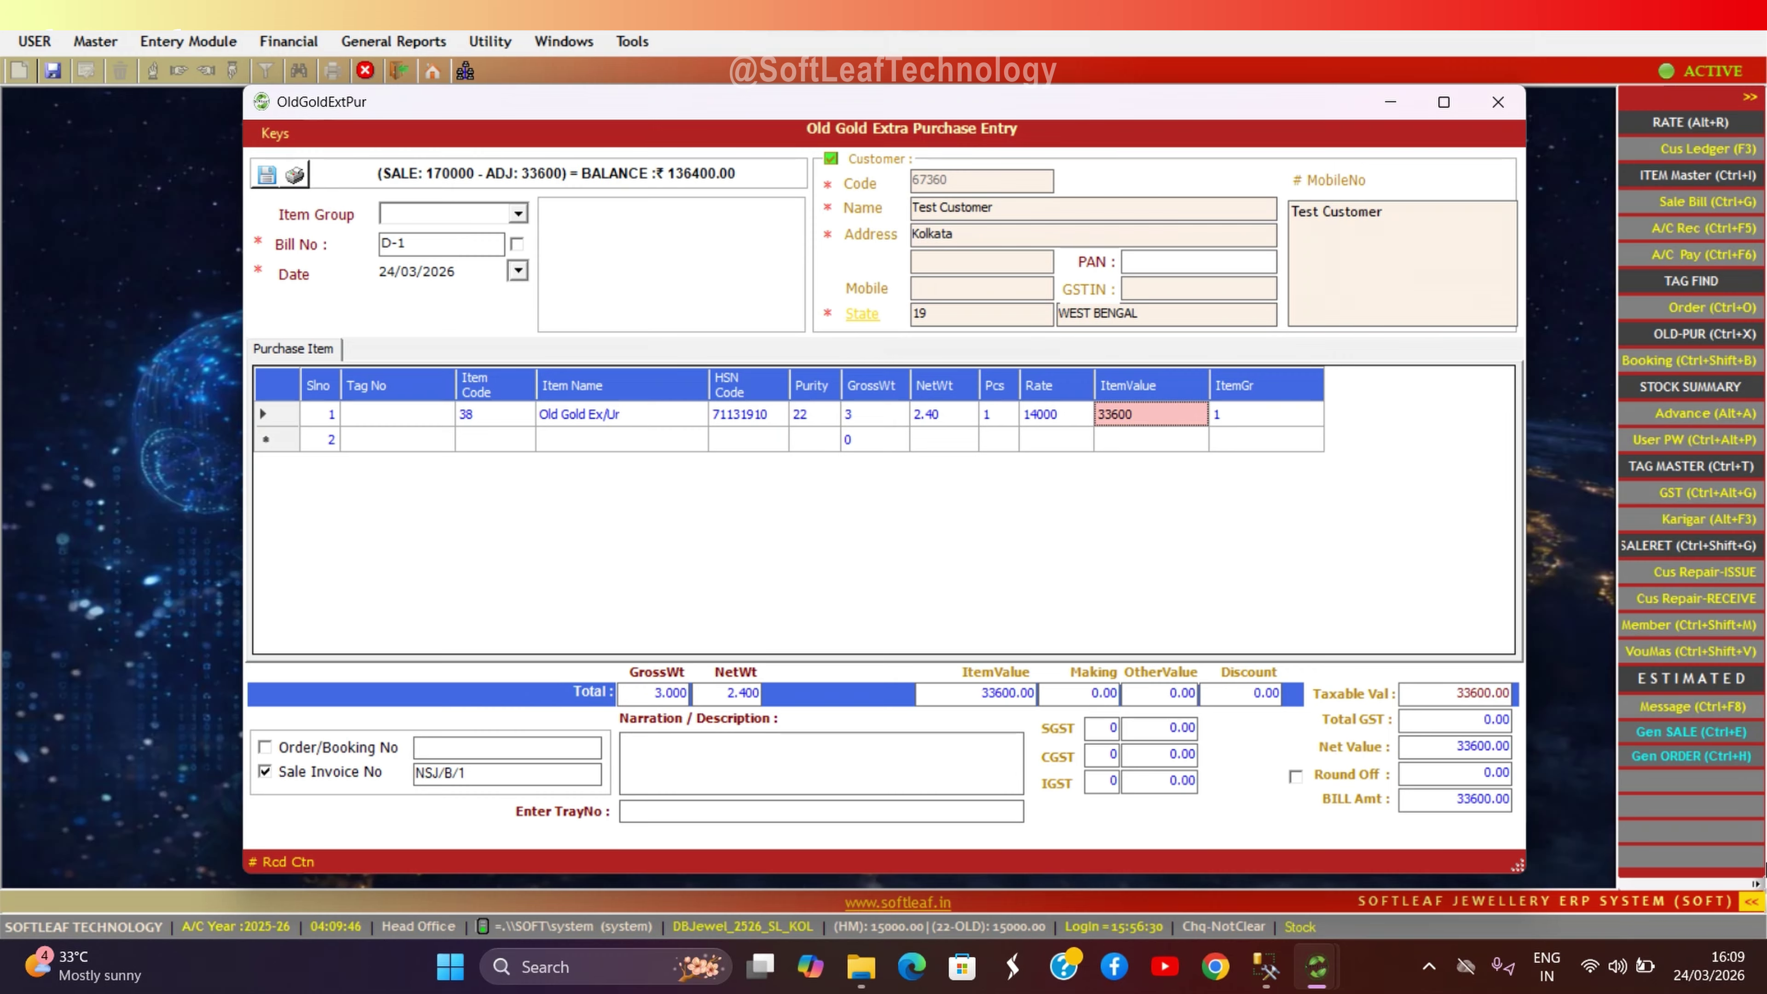
- Enter 30000 as the old gold's item value, complete the row and decline saving the purchase
text(3000)
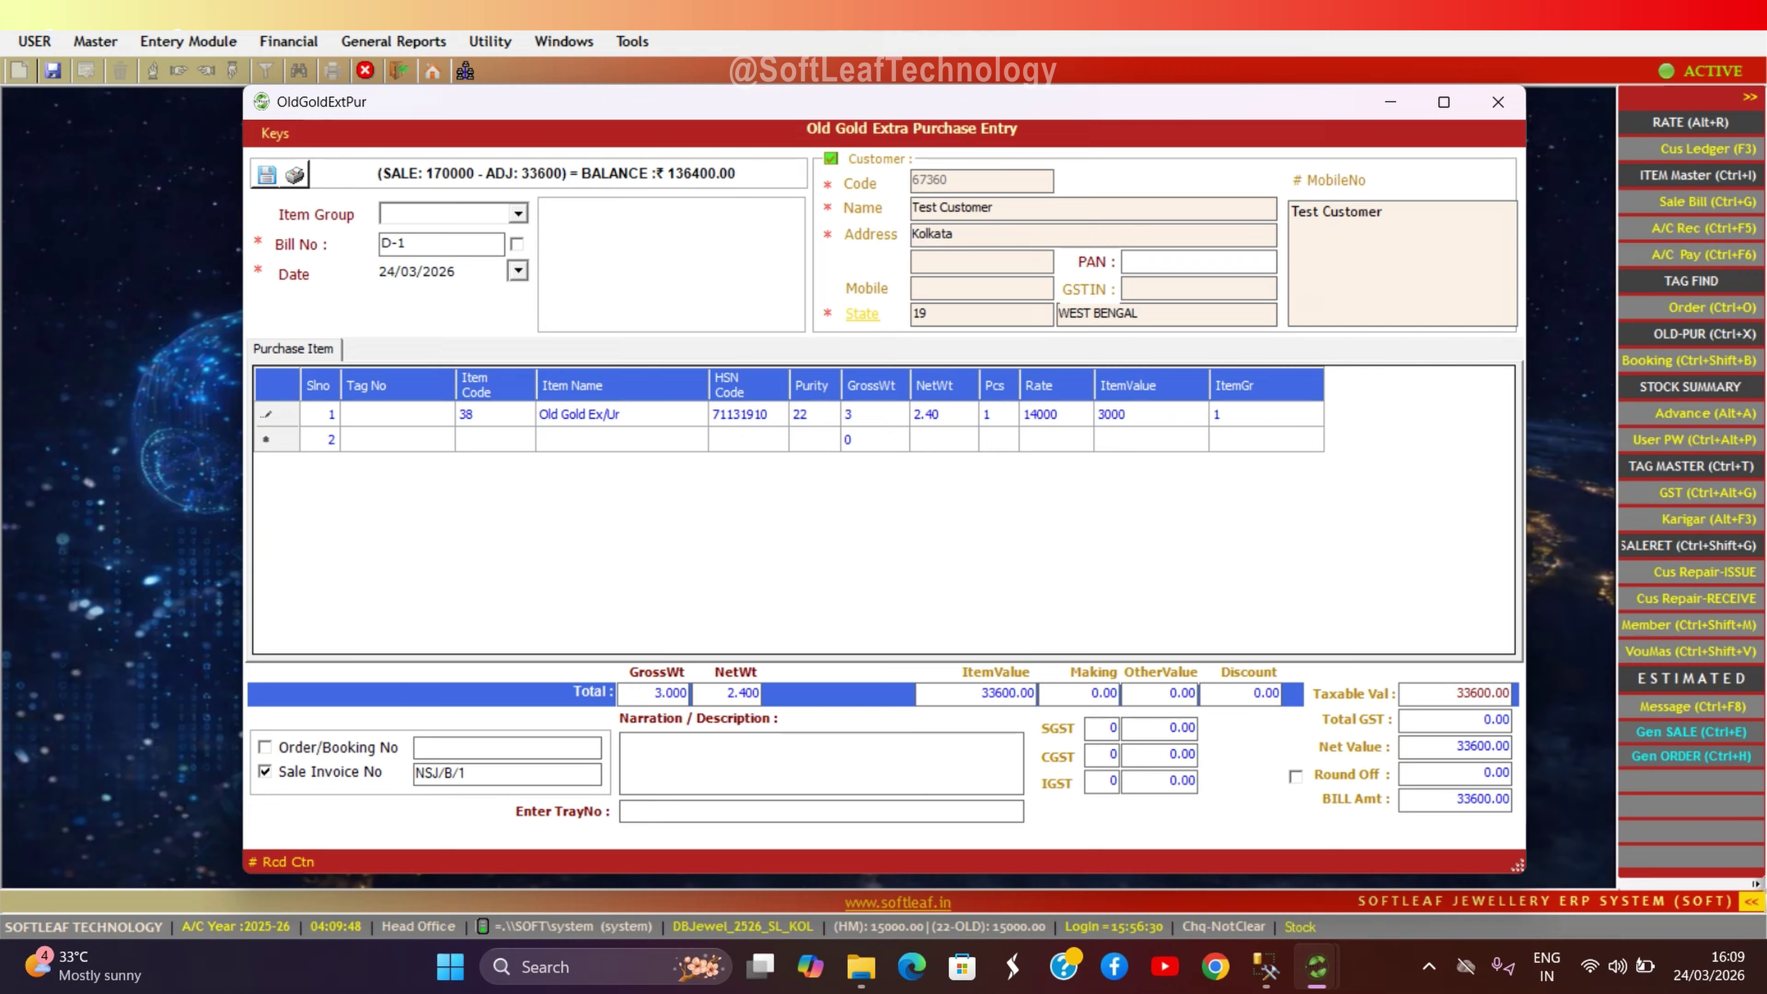
text(0)
key(Return)
key(ctrl+s)
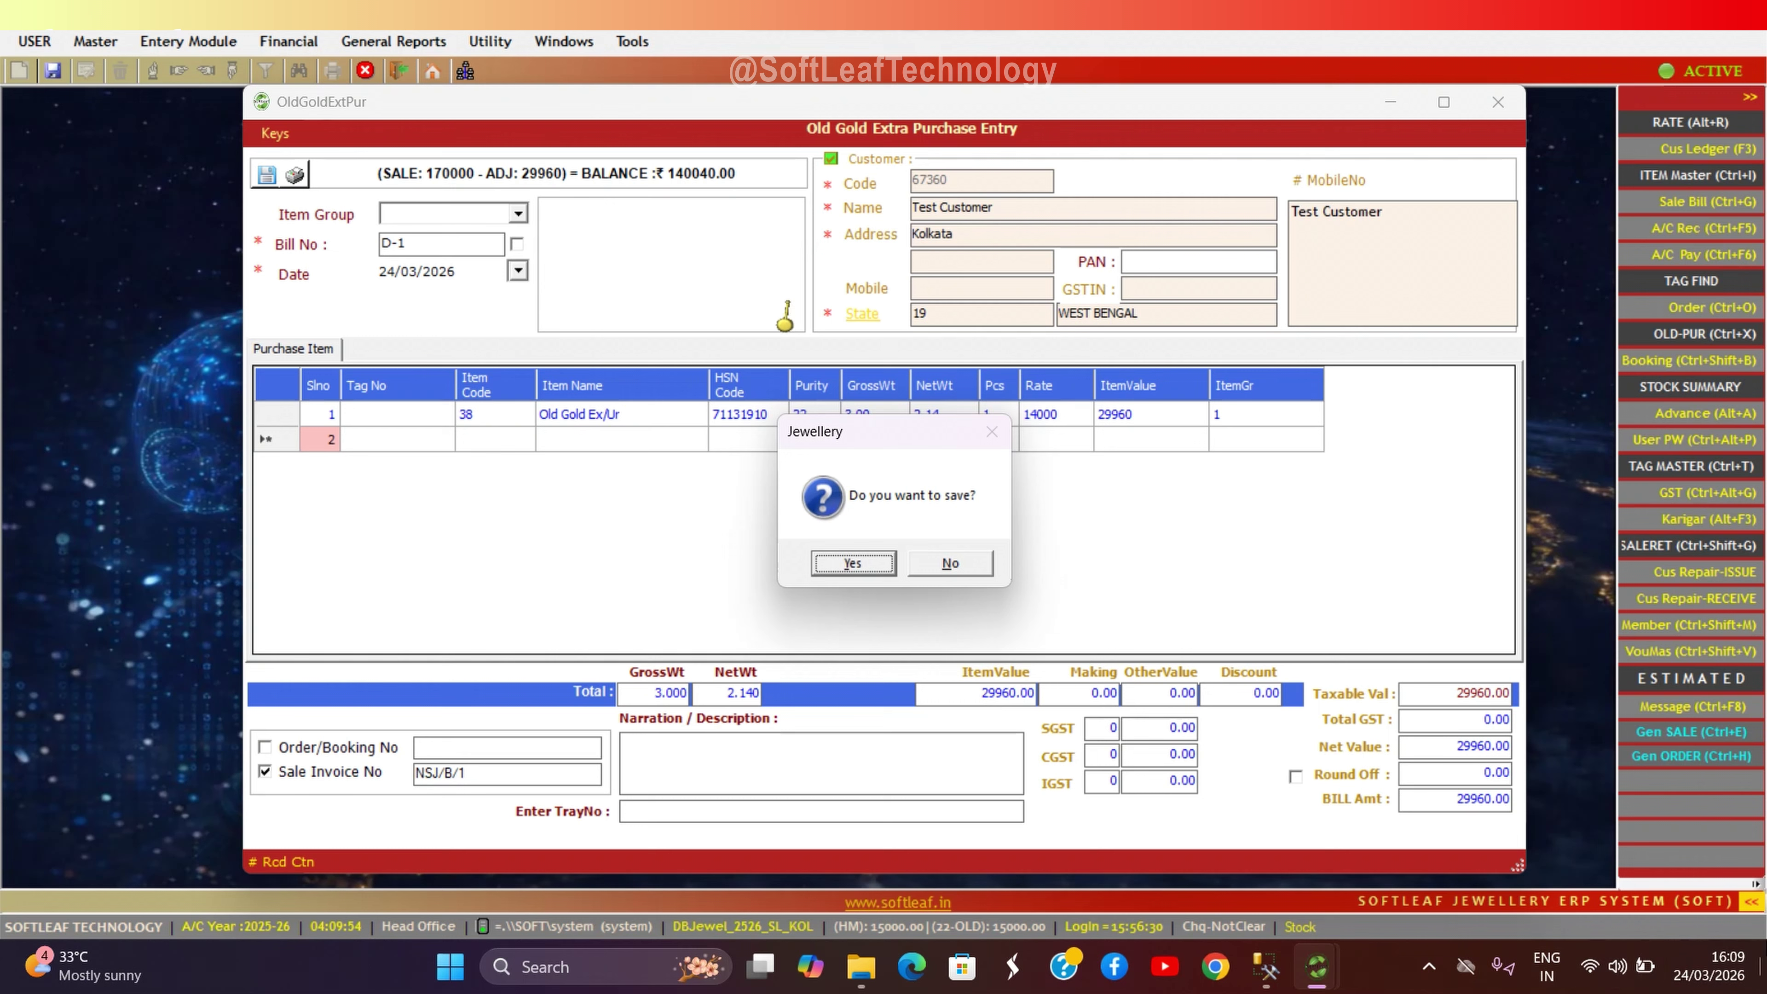
click(952, 564)
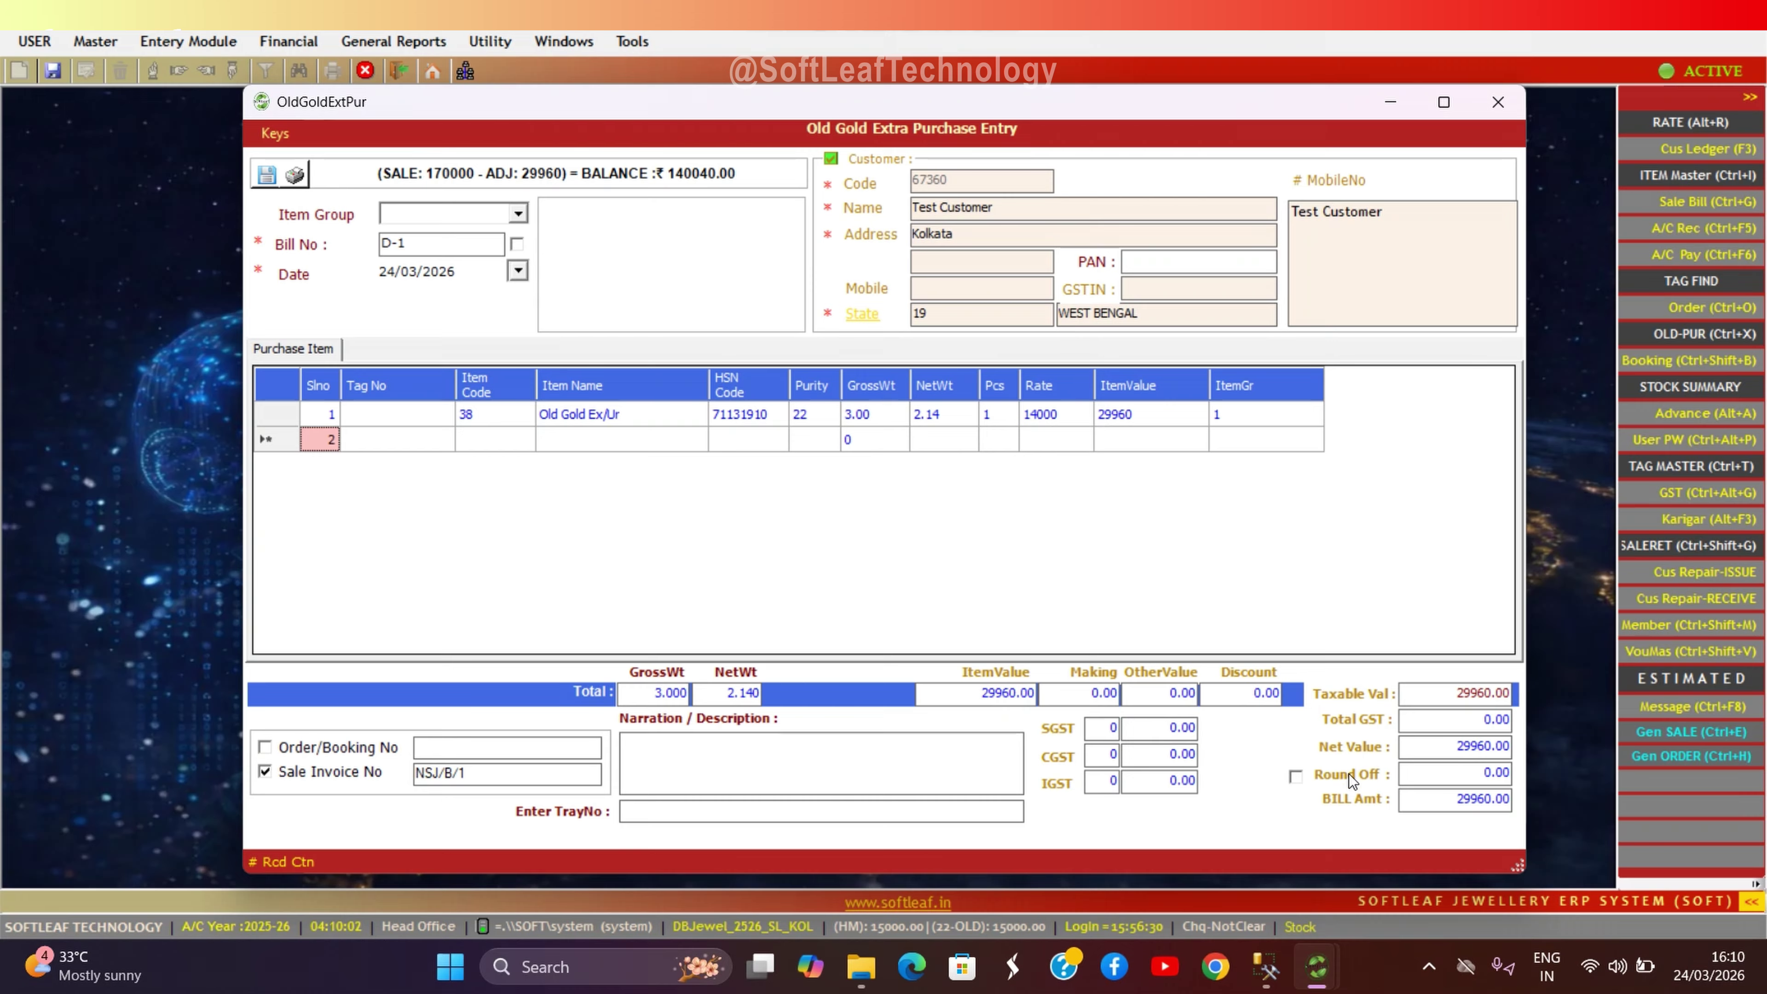
- Round off the old gold purchase by 40, save it and close its voucher preview
click(1296, 777)
text(40)
key(Return)
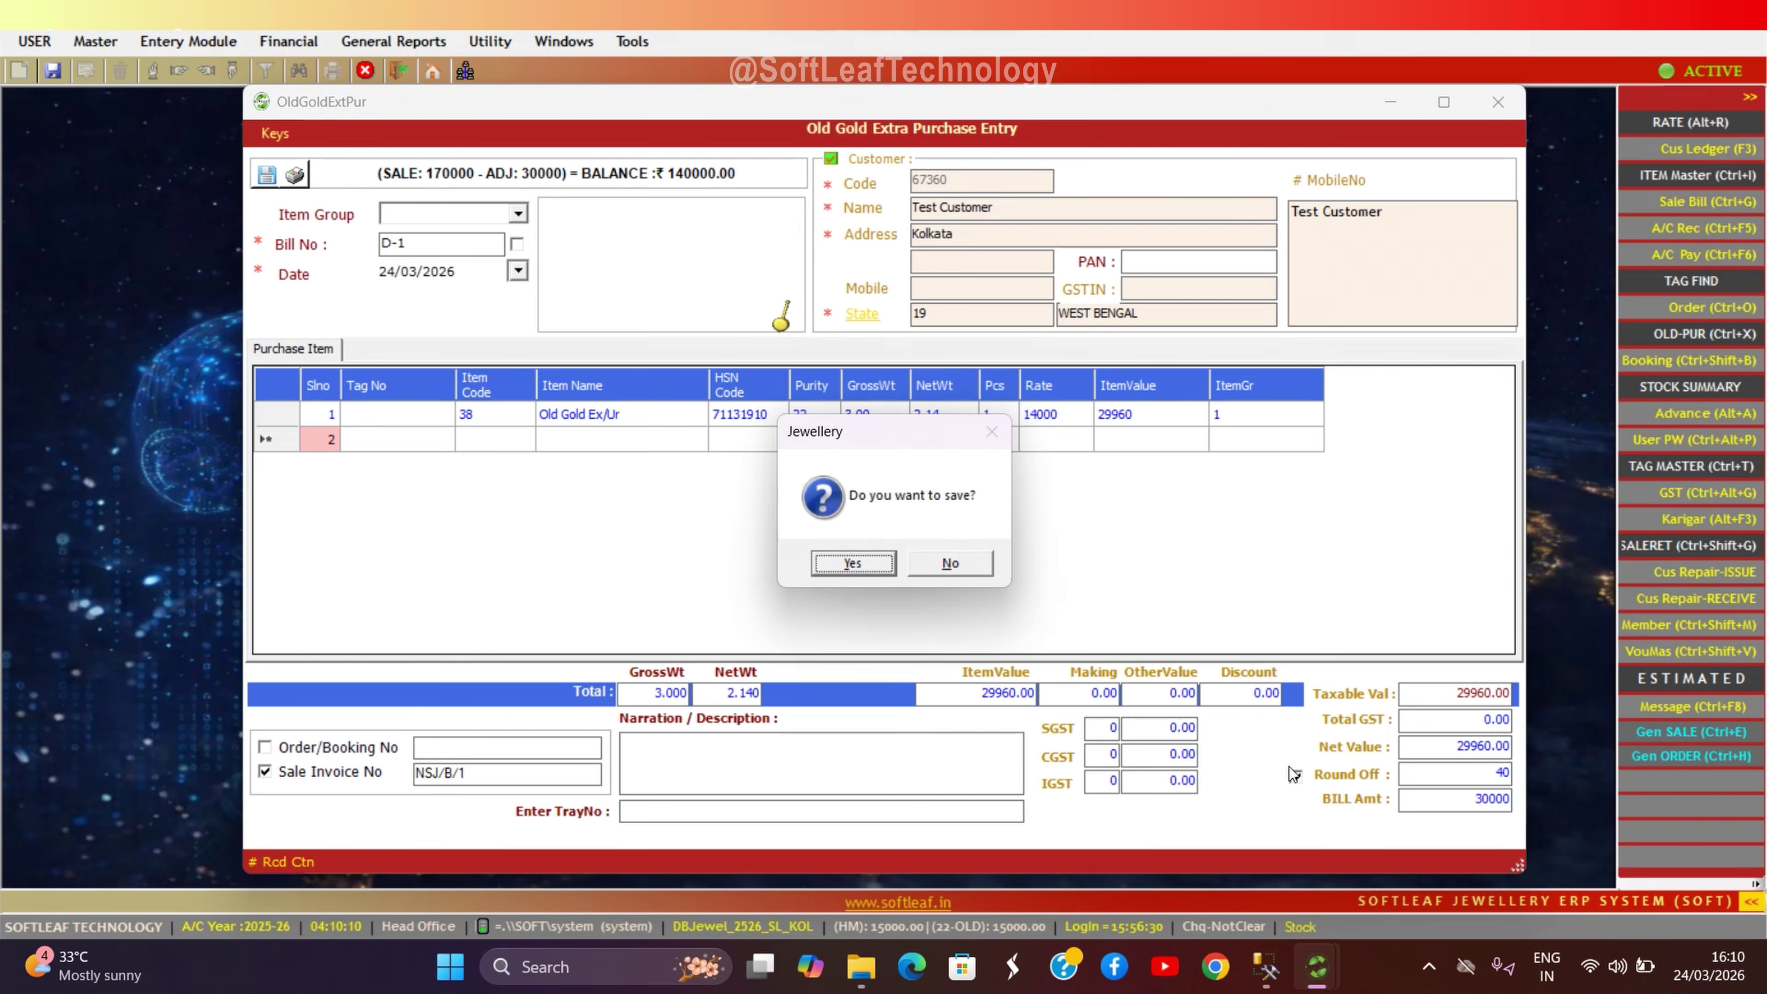
key(Return)
key(Return)
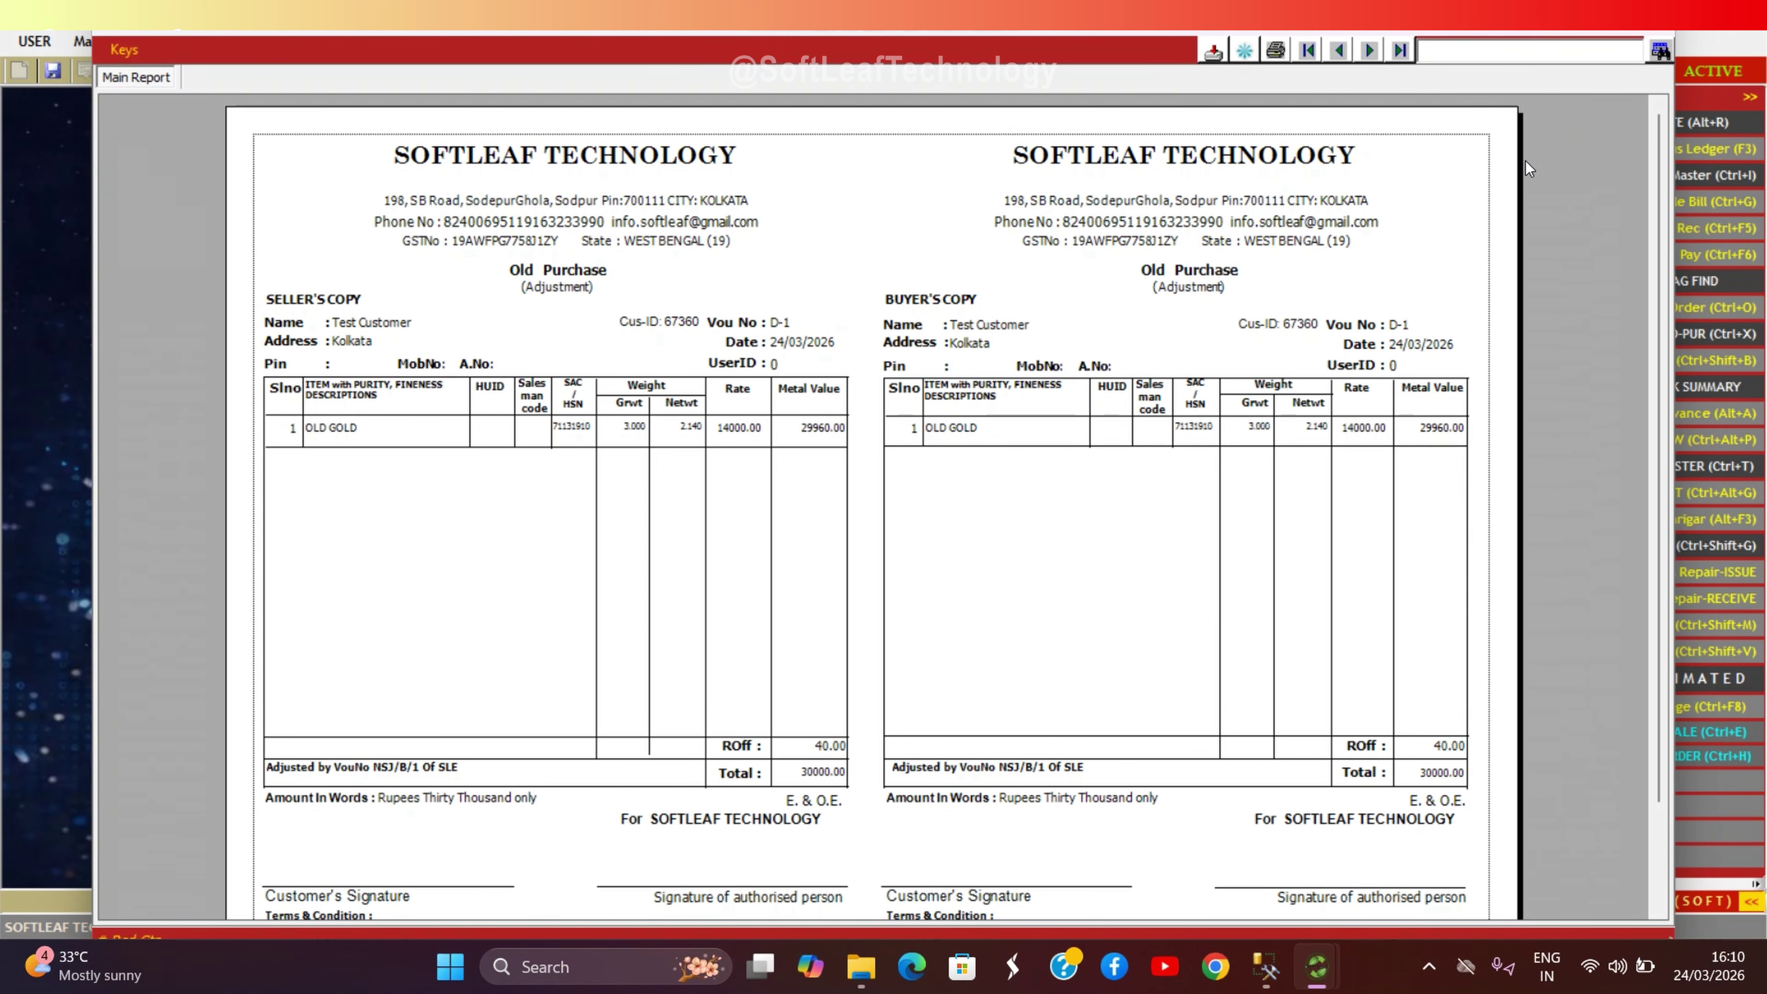
key(Escape)
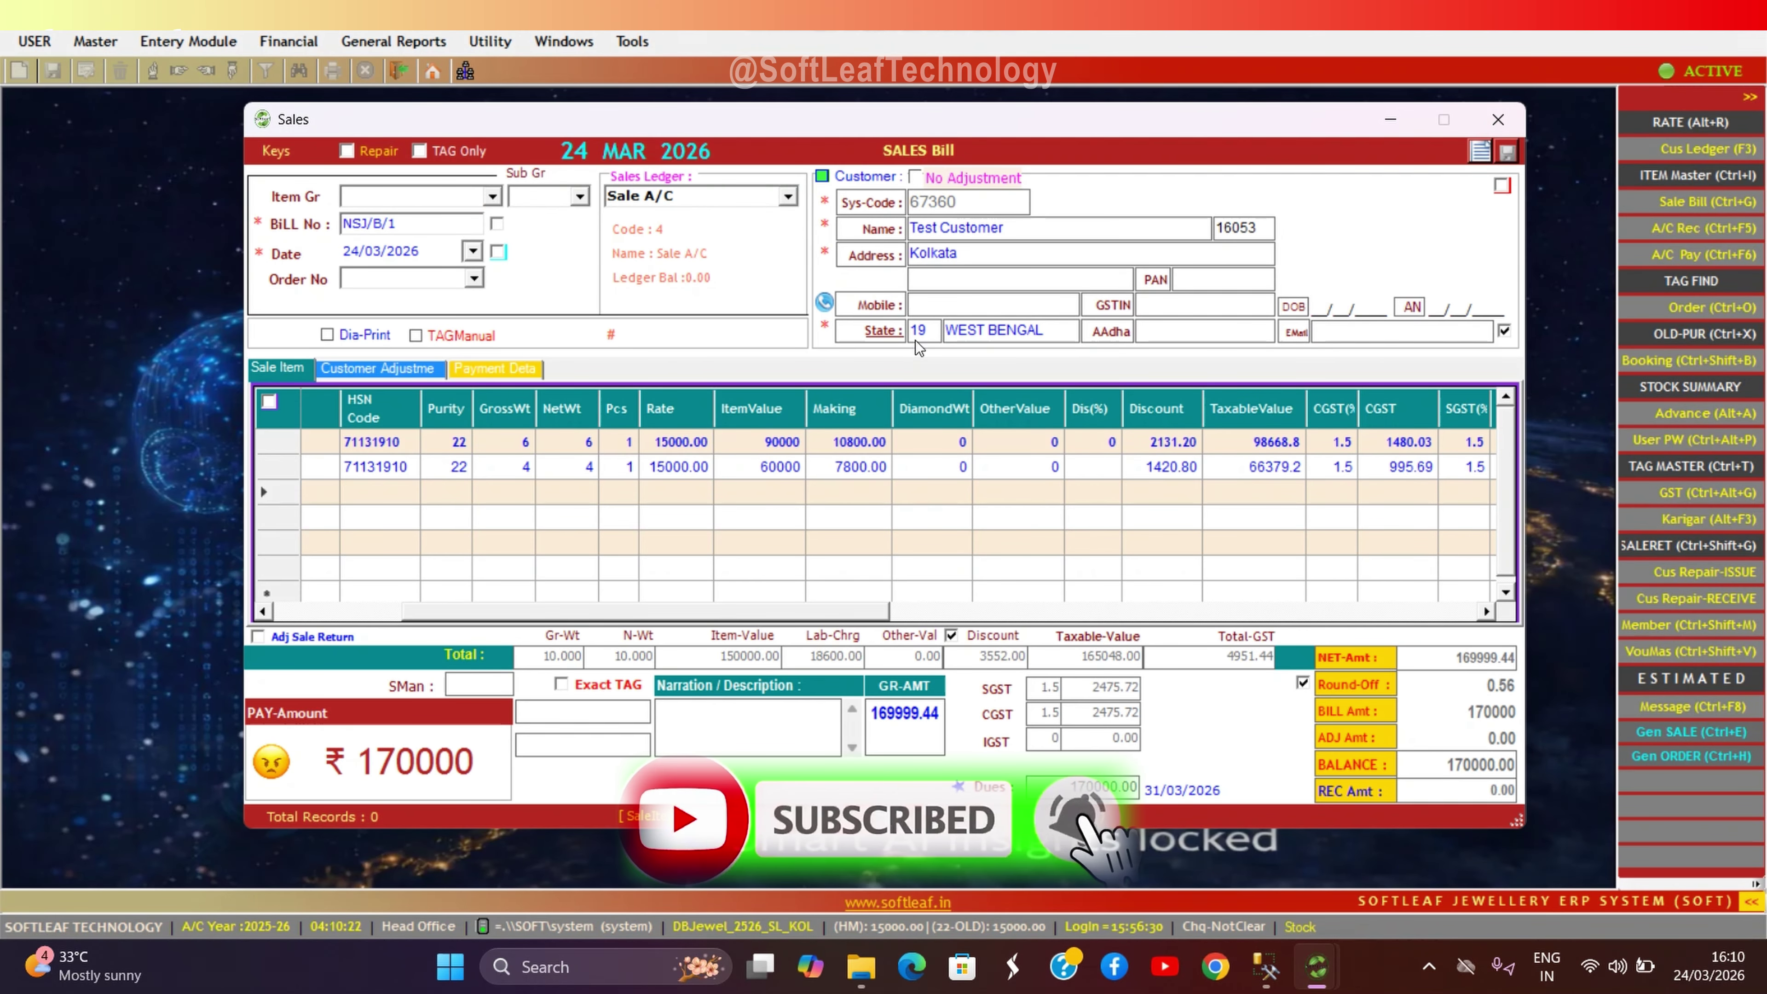
- Apply the old gold adjustment to the sales bill and record a cash payment of 40000
click(915, 178)
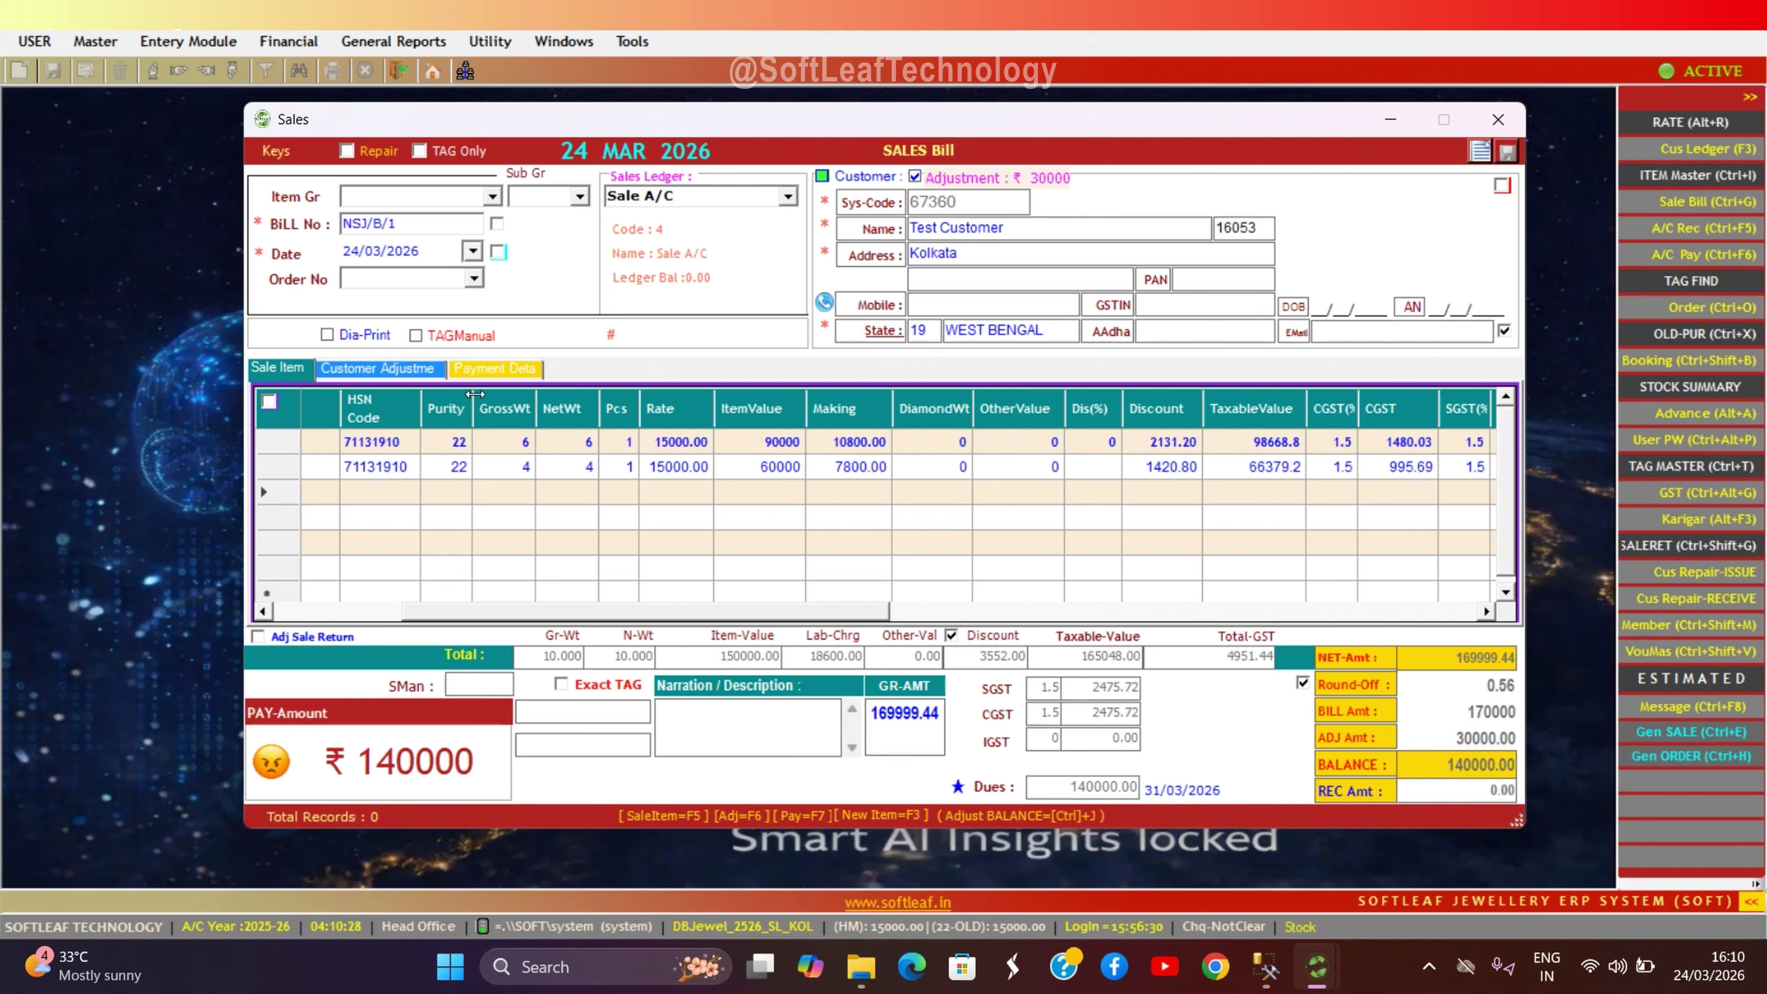
click(490, 370)
click(346, 433)
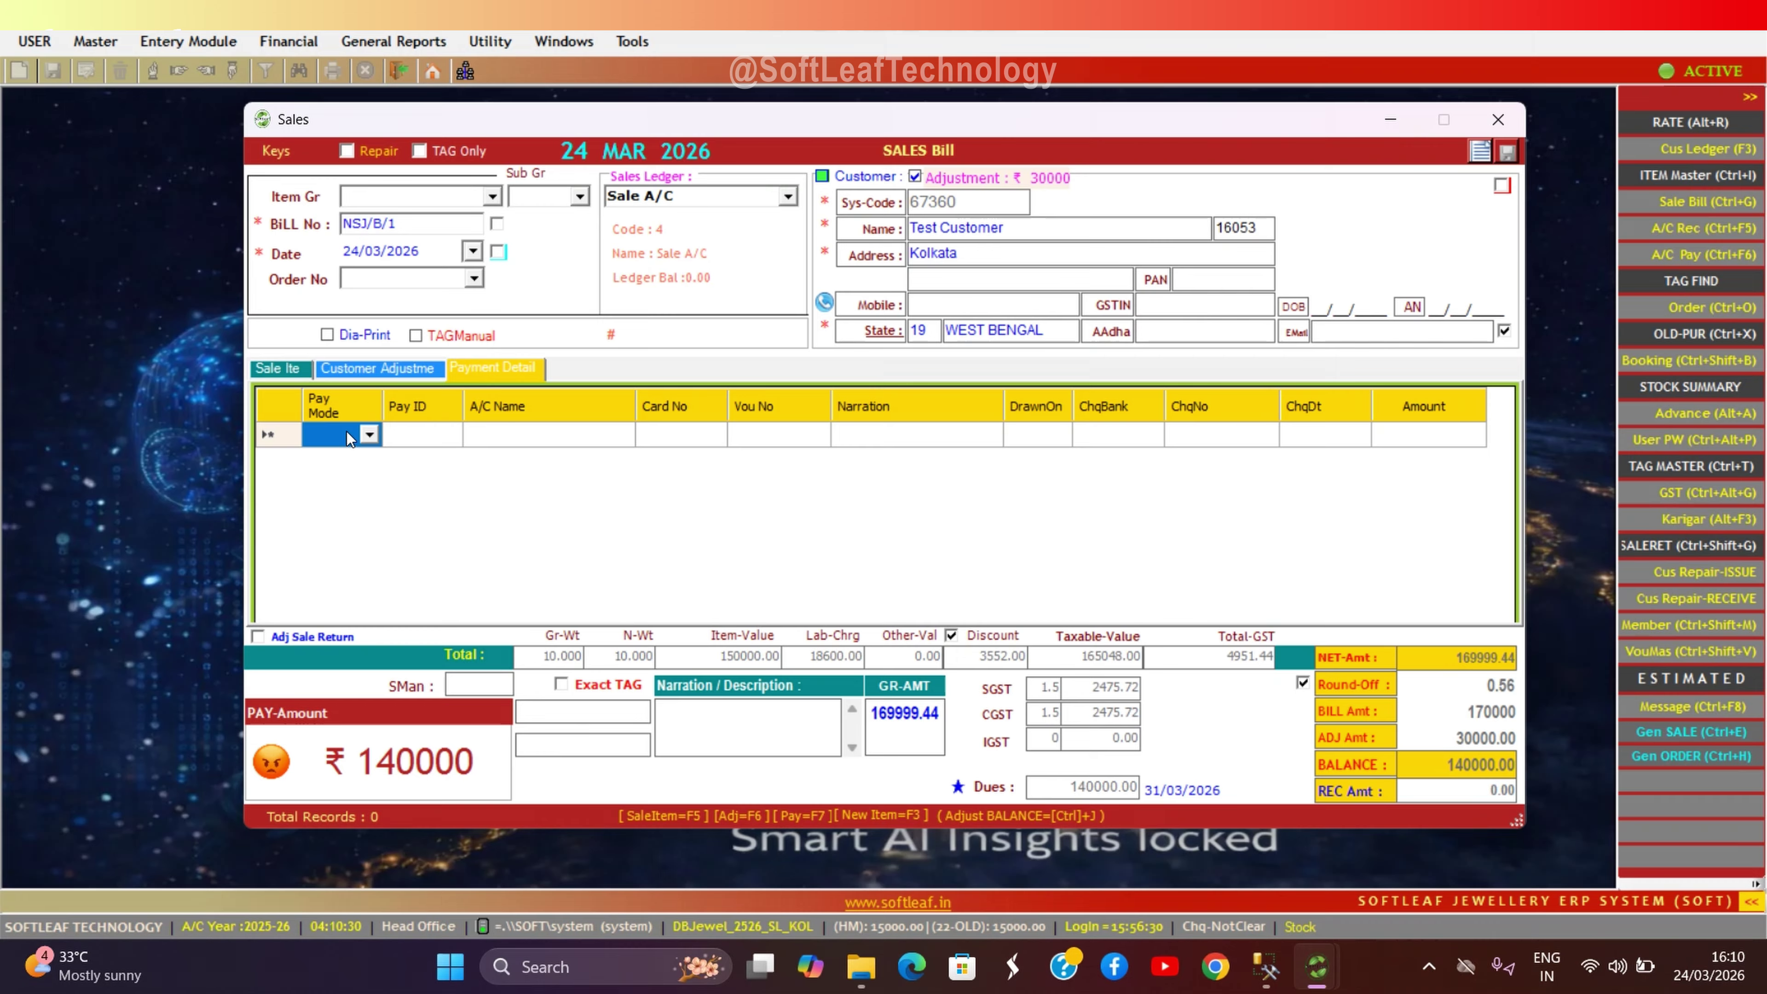
click(347, 433)
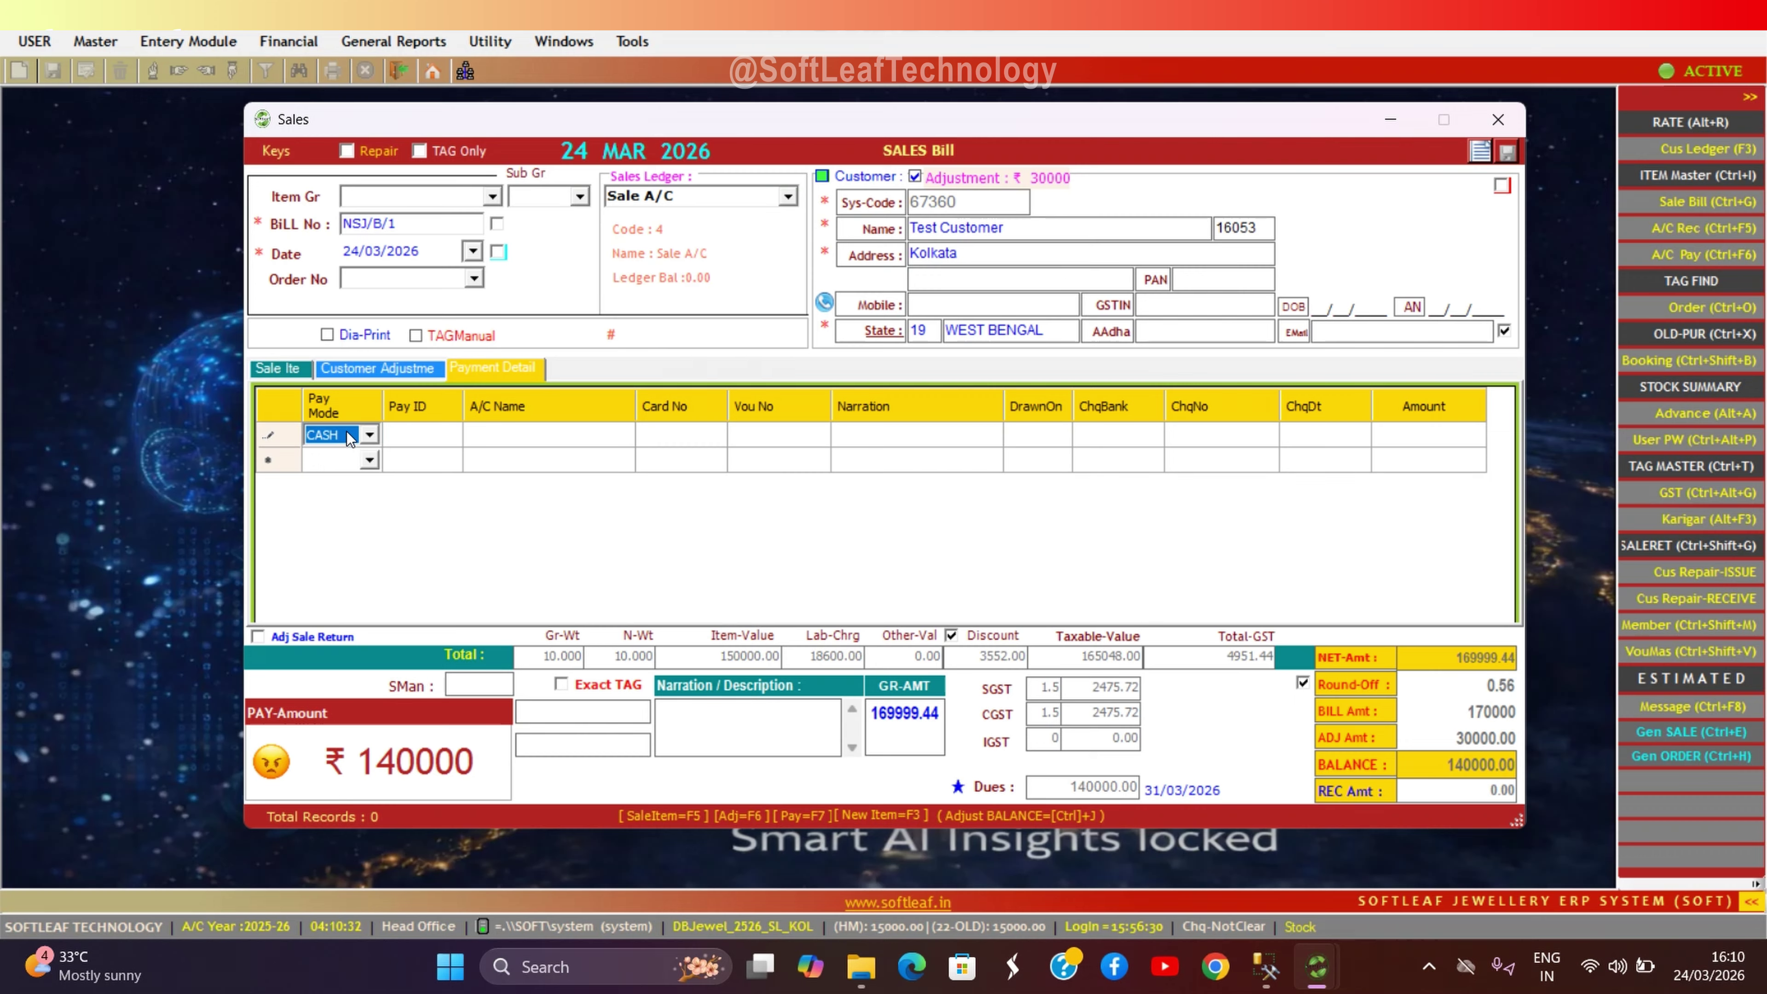
key(Return)
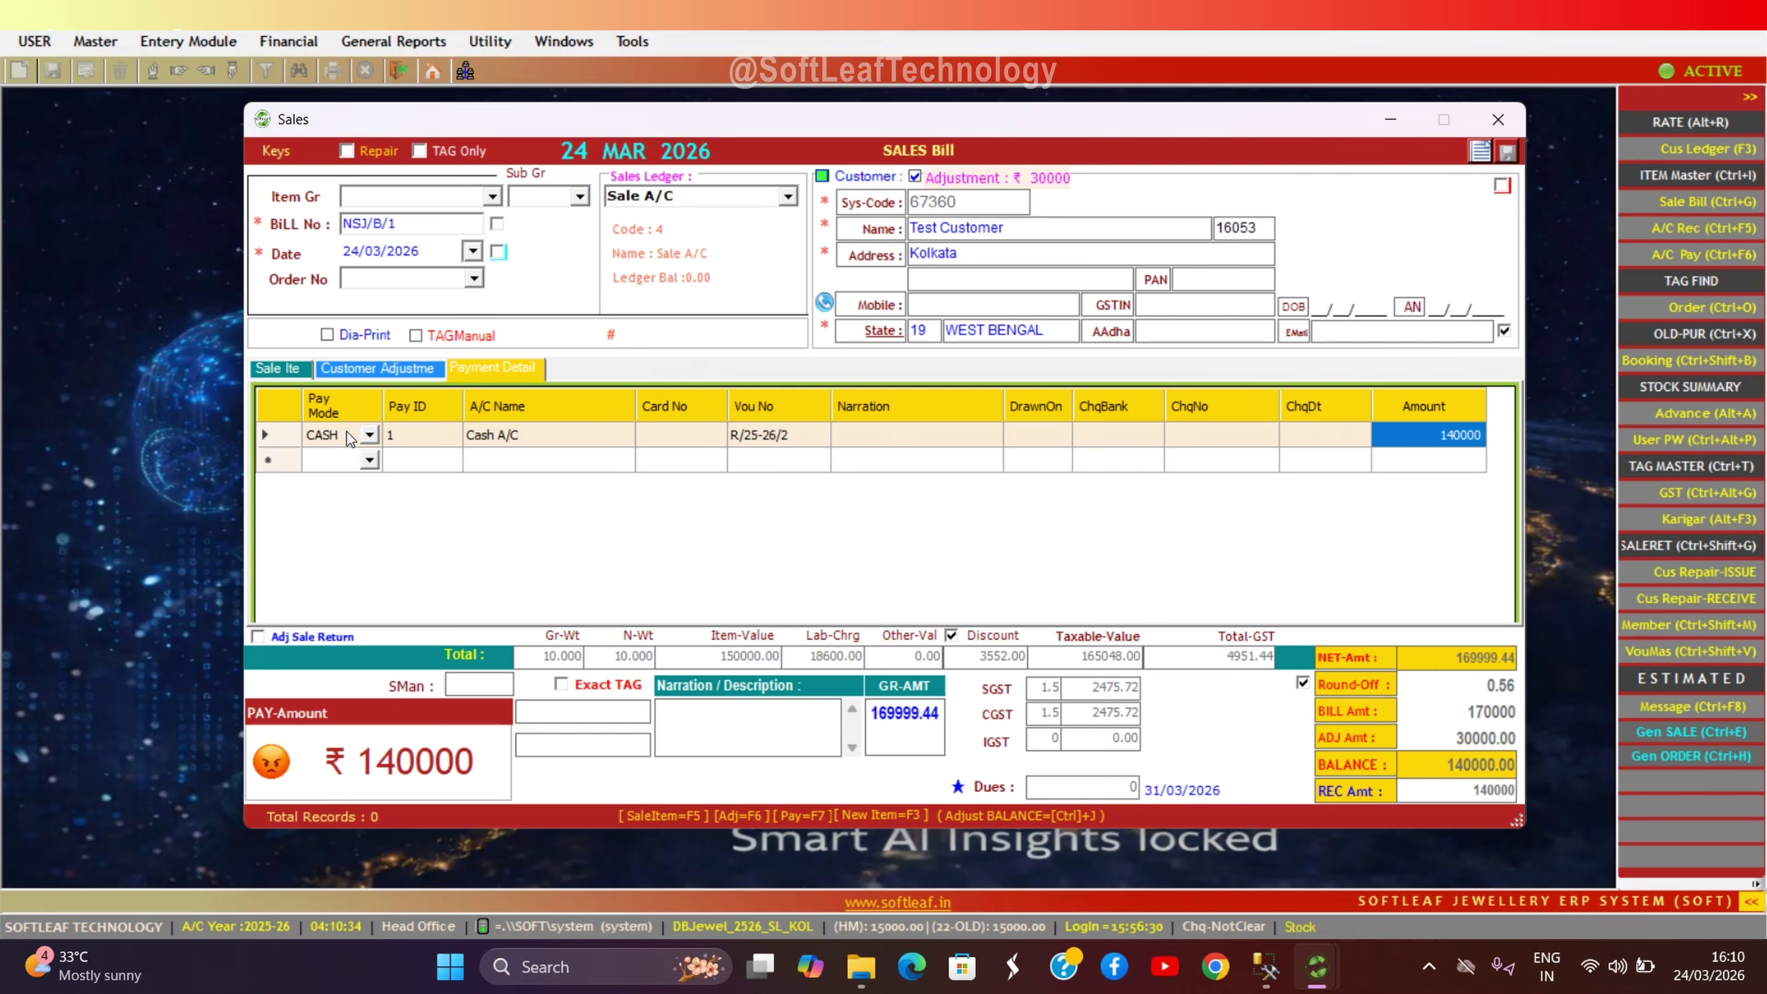
text(40000)
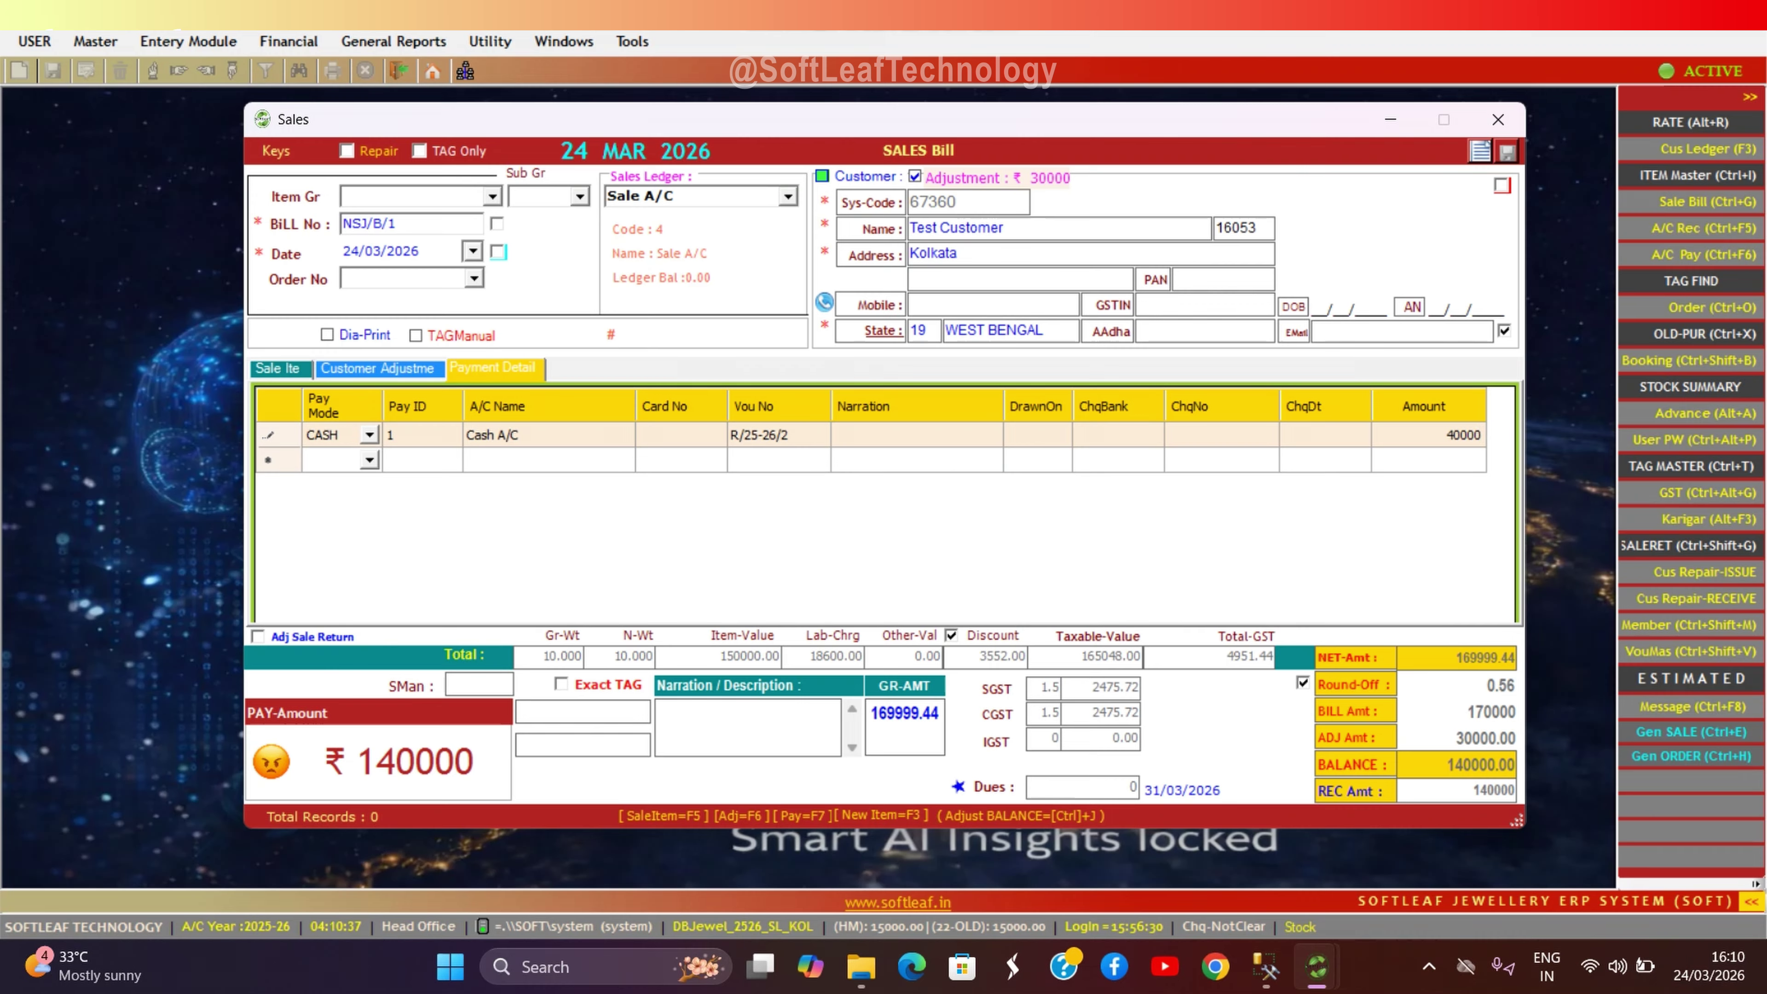
key(Return)
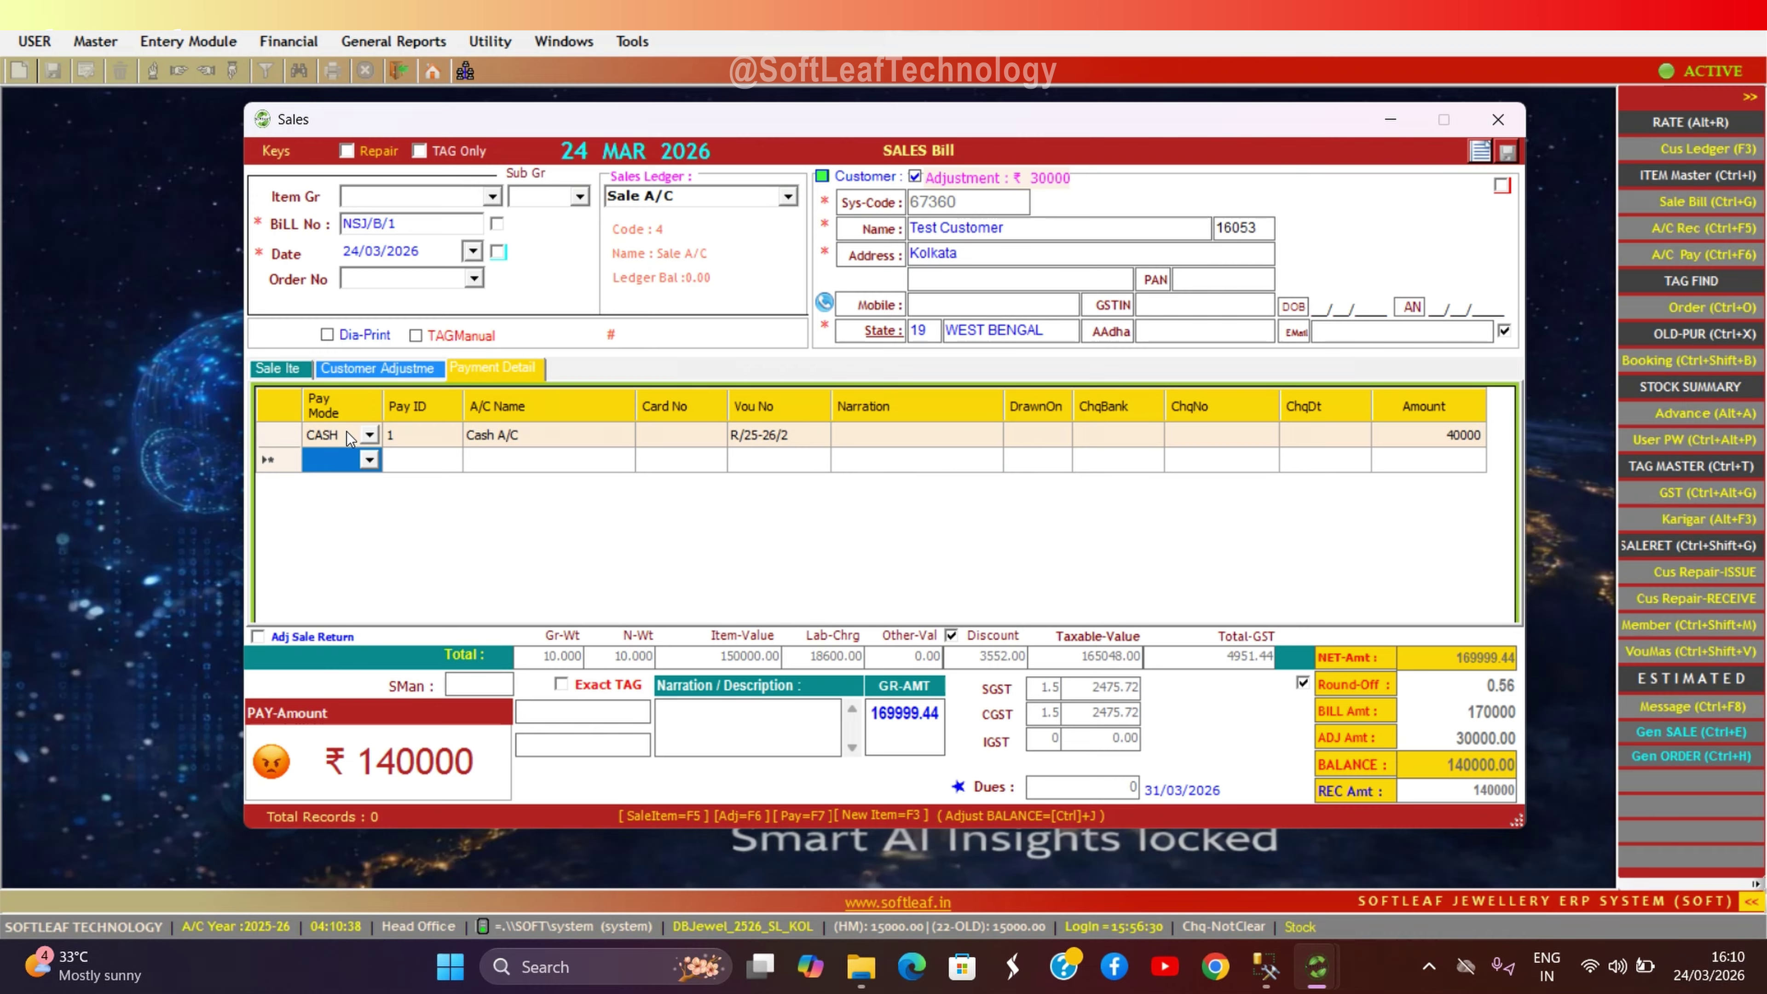
- Add a UPI payment row, first trying dbi as its pay ID and replacing it with Sbi A/C
text(u)
key(Return)
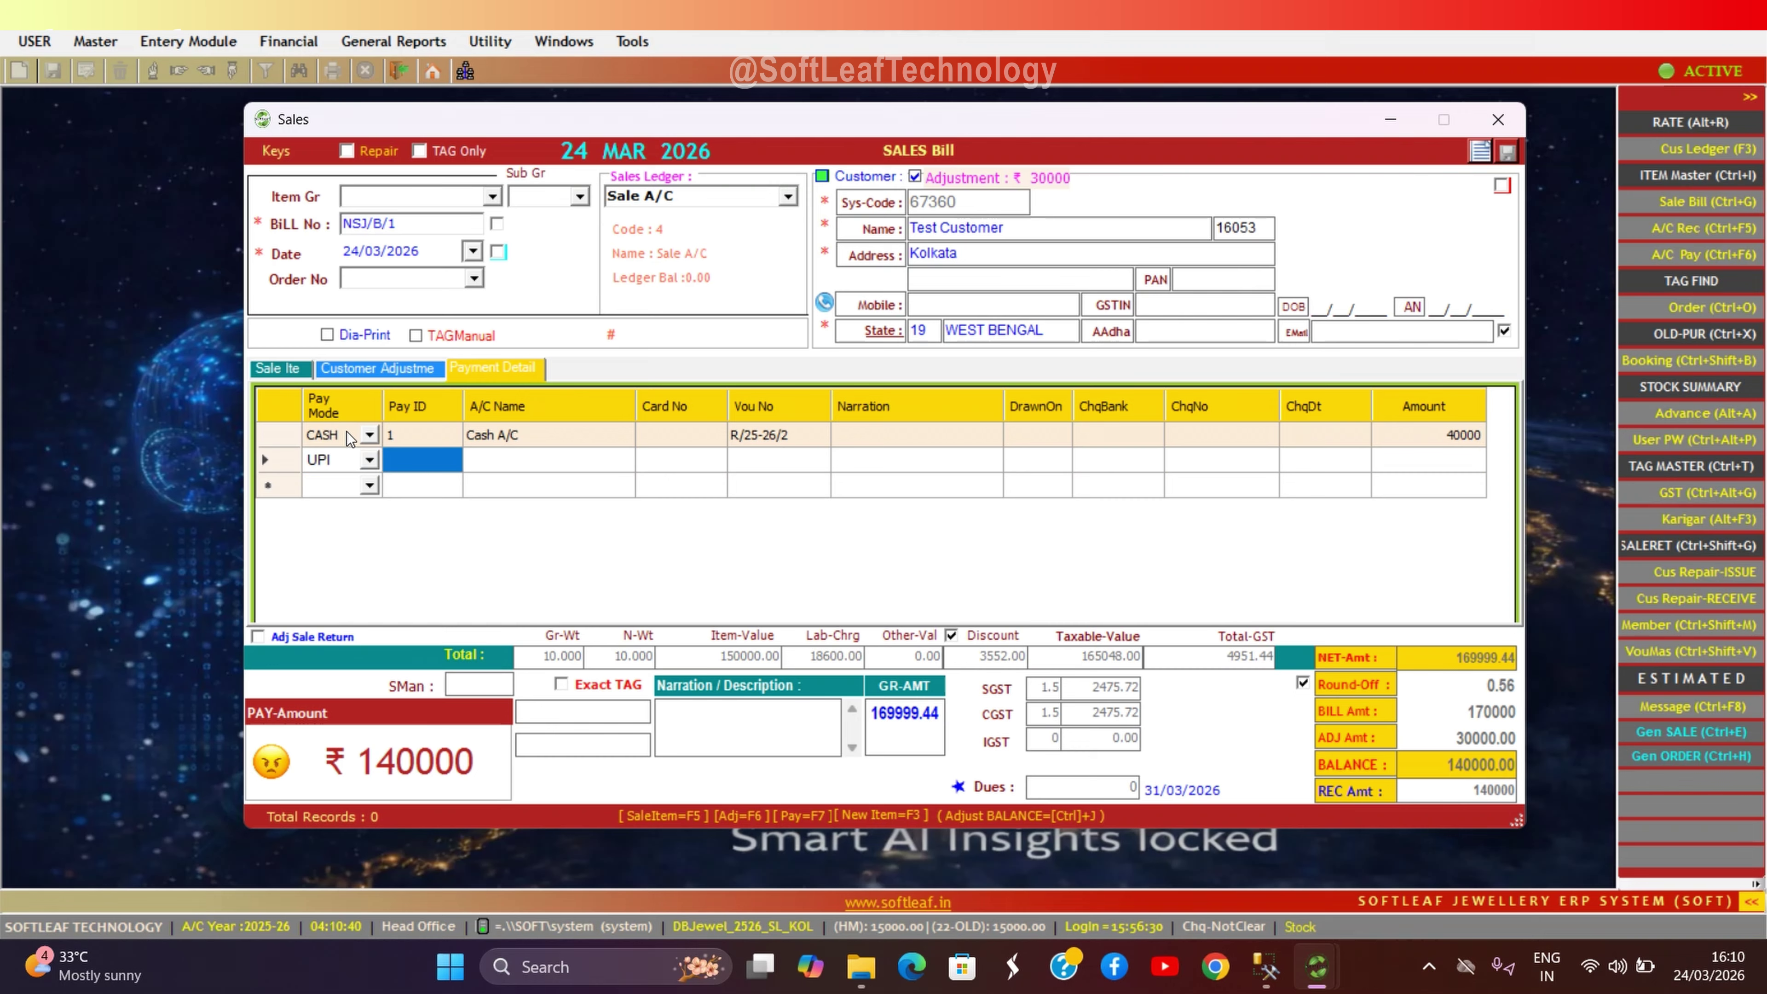
text(dbi)
key(Return)
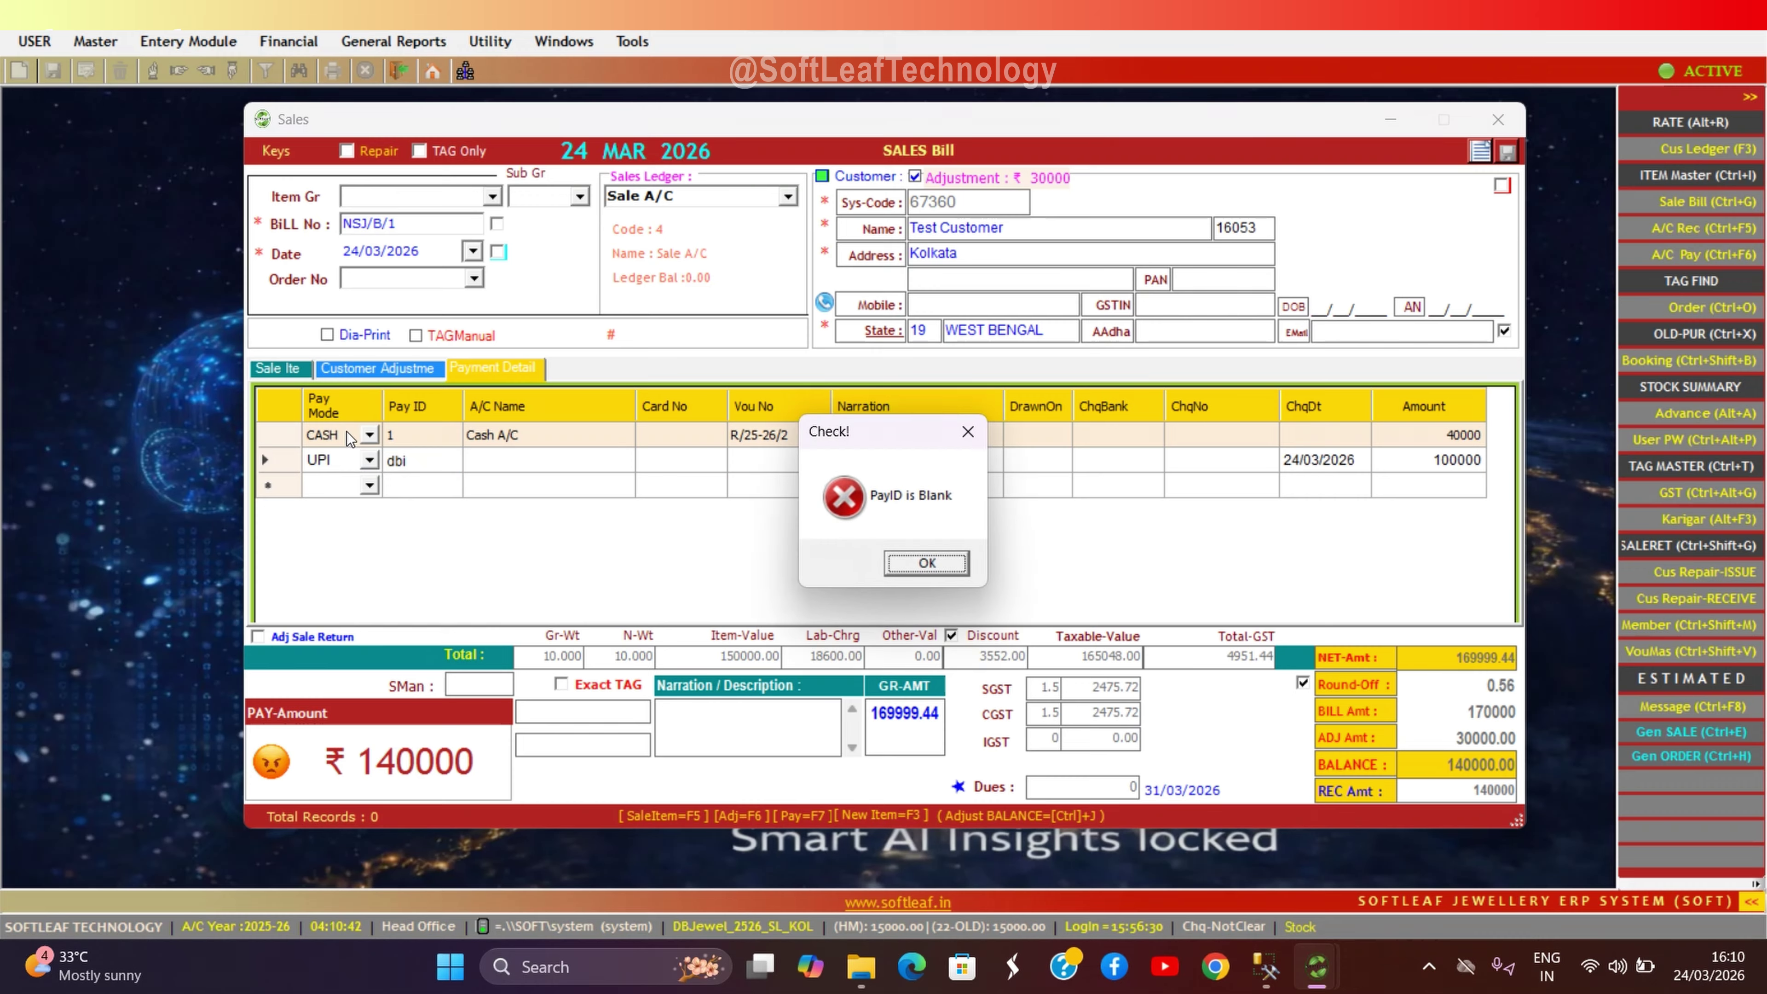
key(Return)
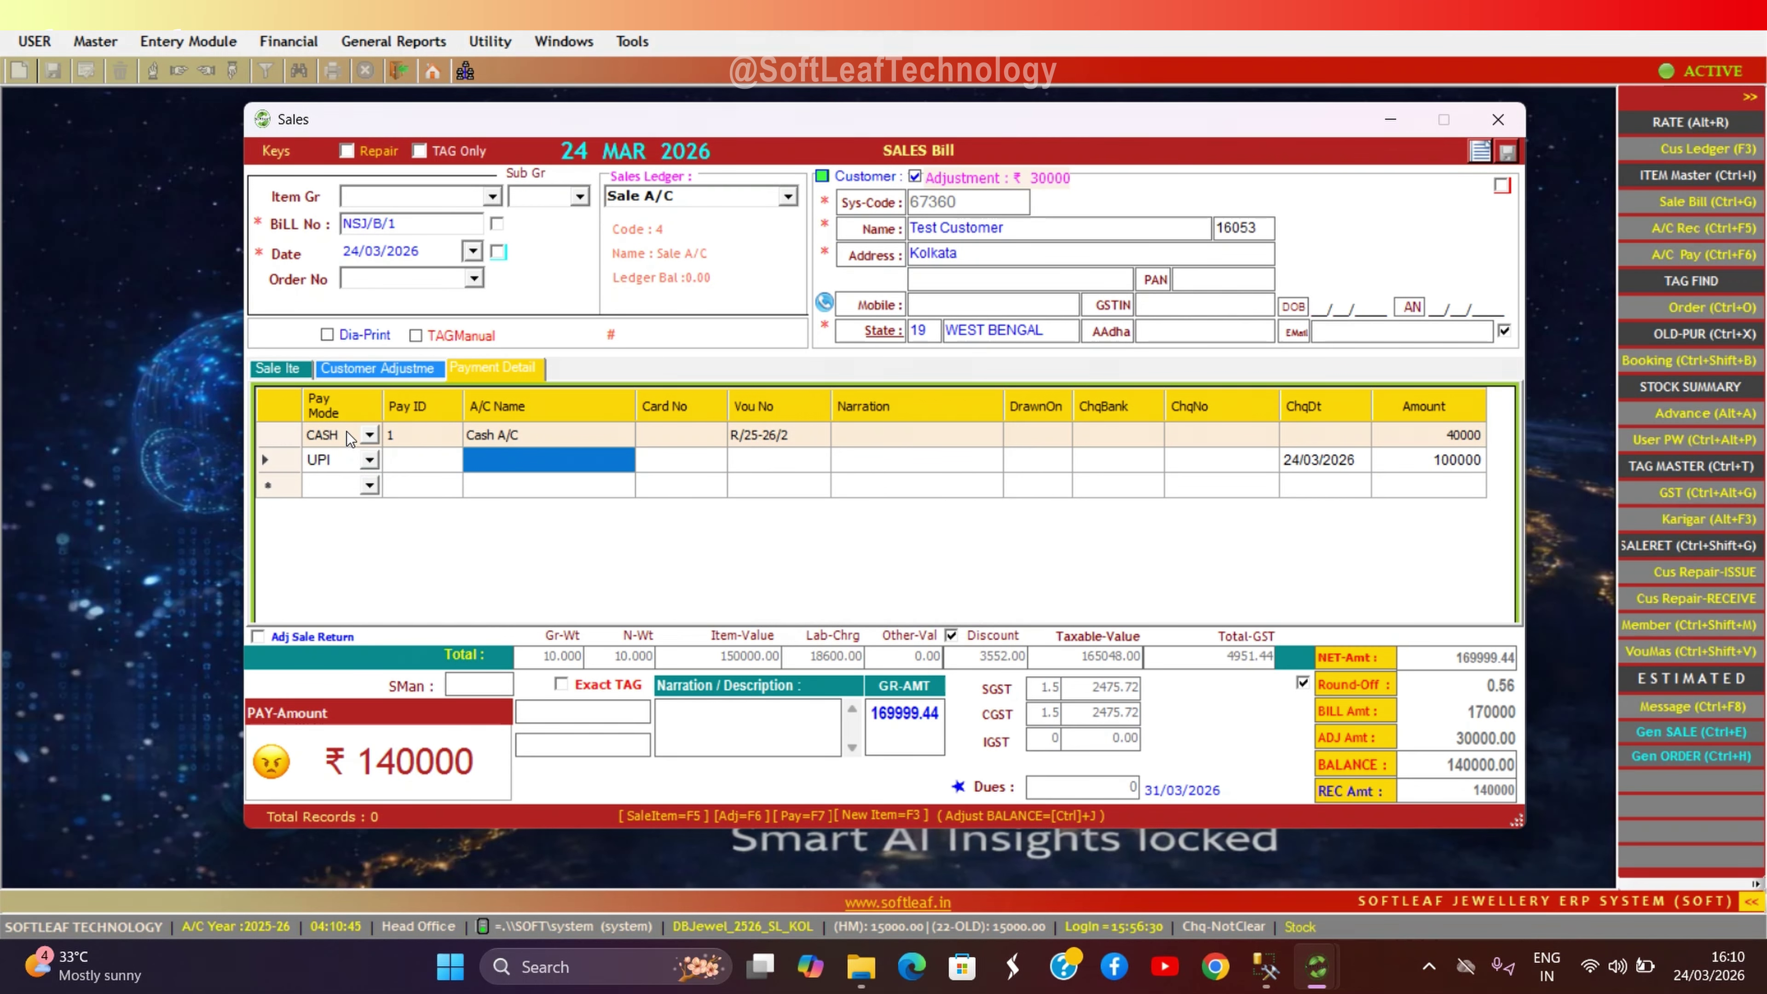
key(shift+Tab)
text(s)
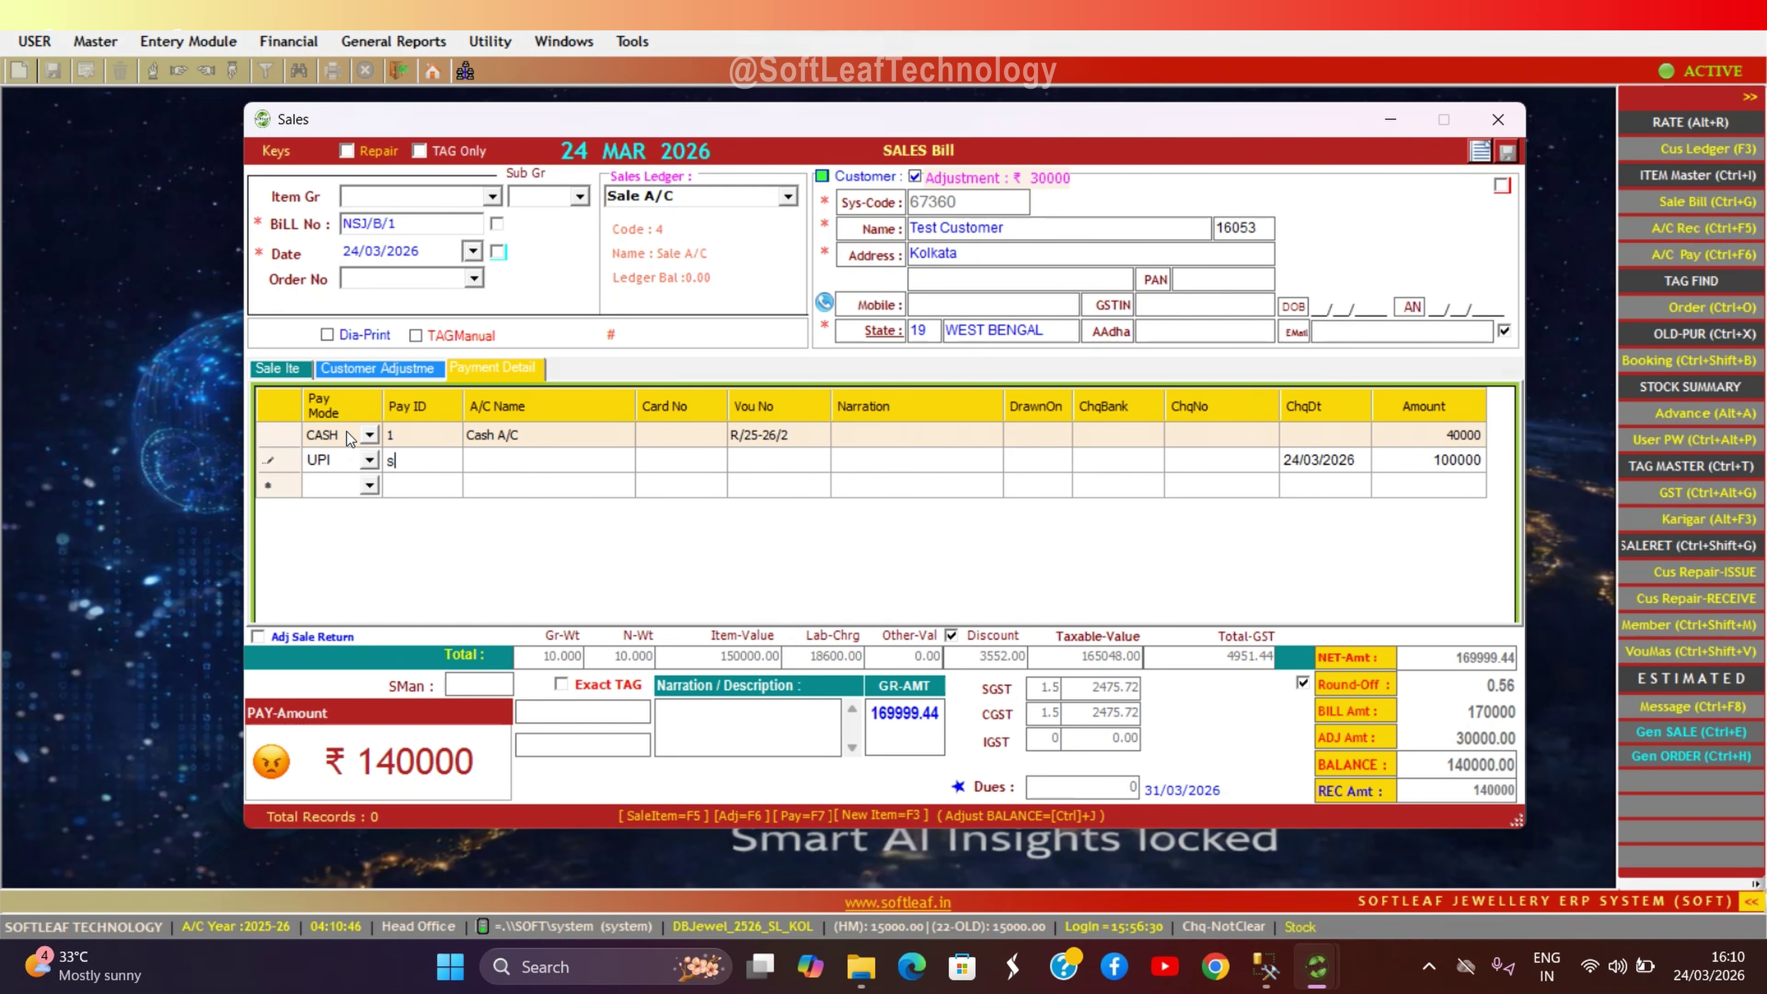
text(bi)
key(Return)
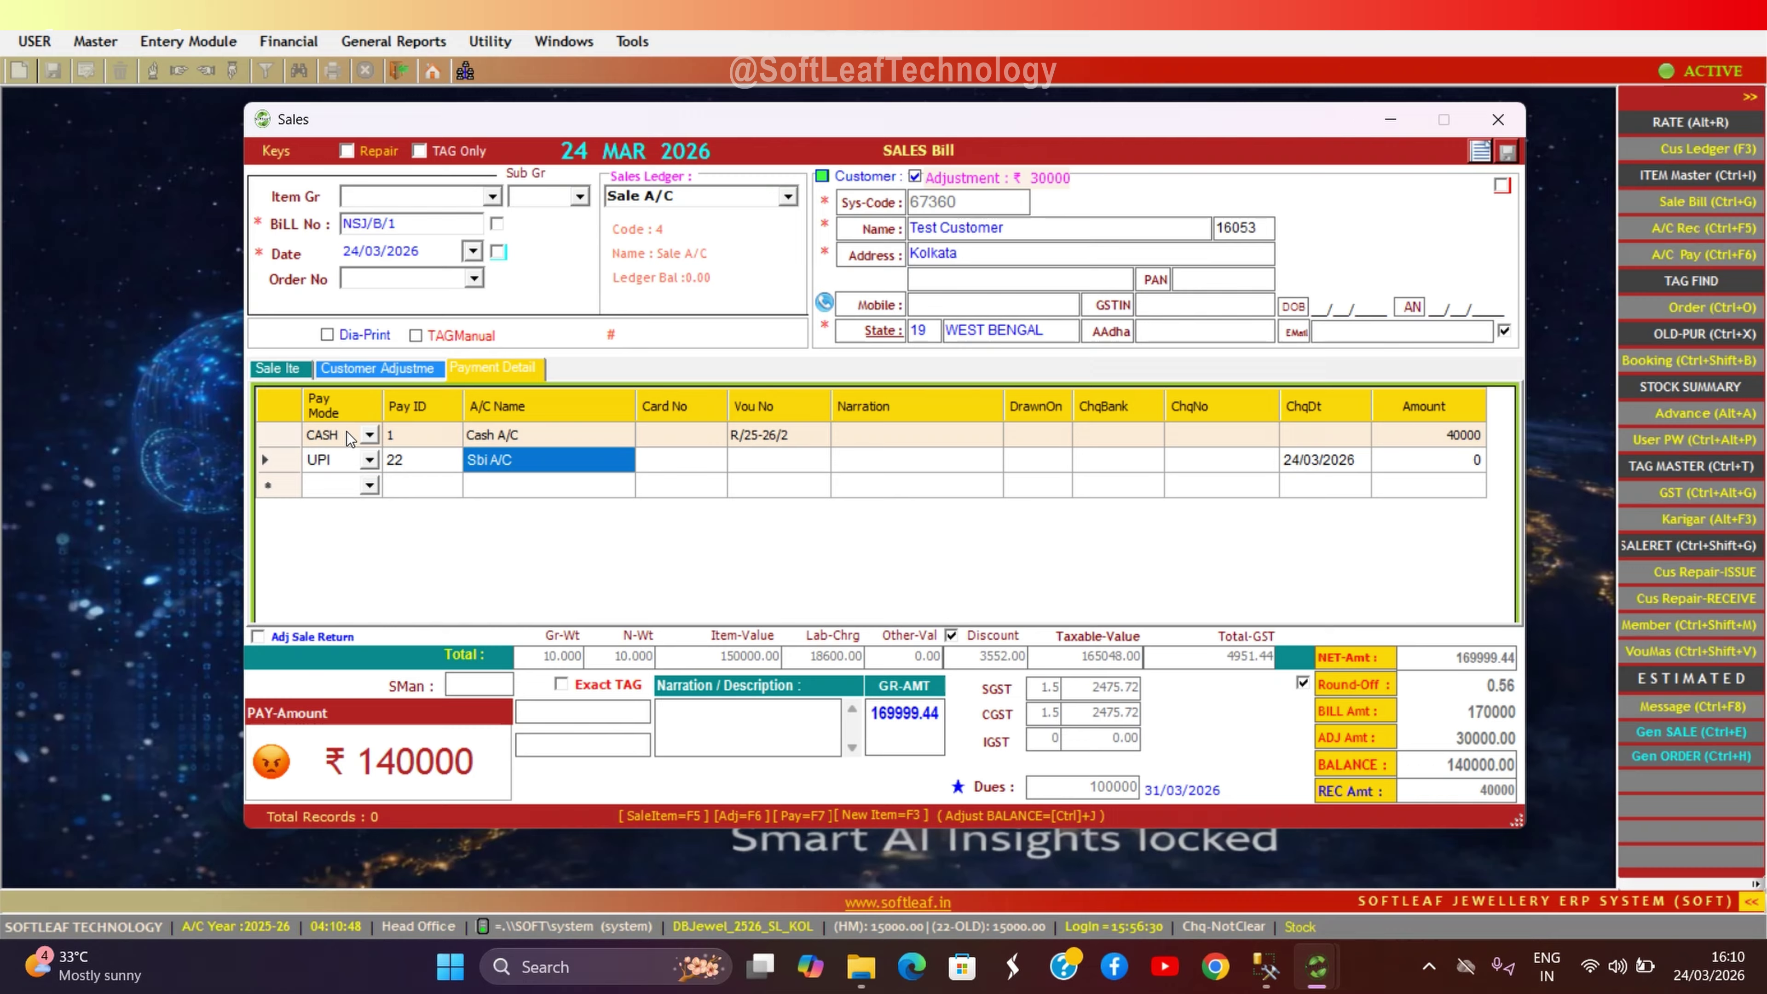
- Leave the UPI payment's optional details unchanged and set its amount to 50000
key(Return)
key(Return)
key(Return)
key(Return)
key(Return)
key(Return)
key(Return)
key(Return)
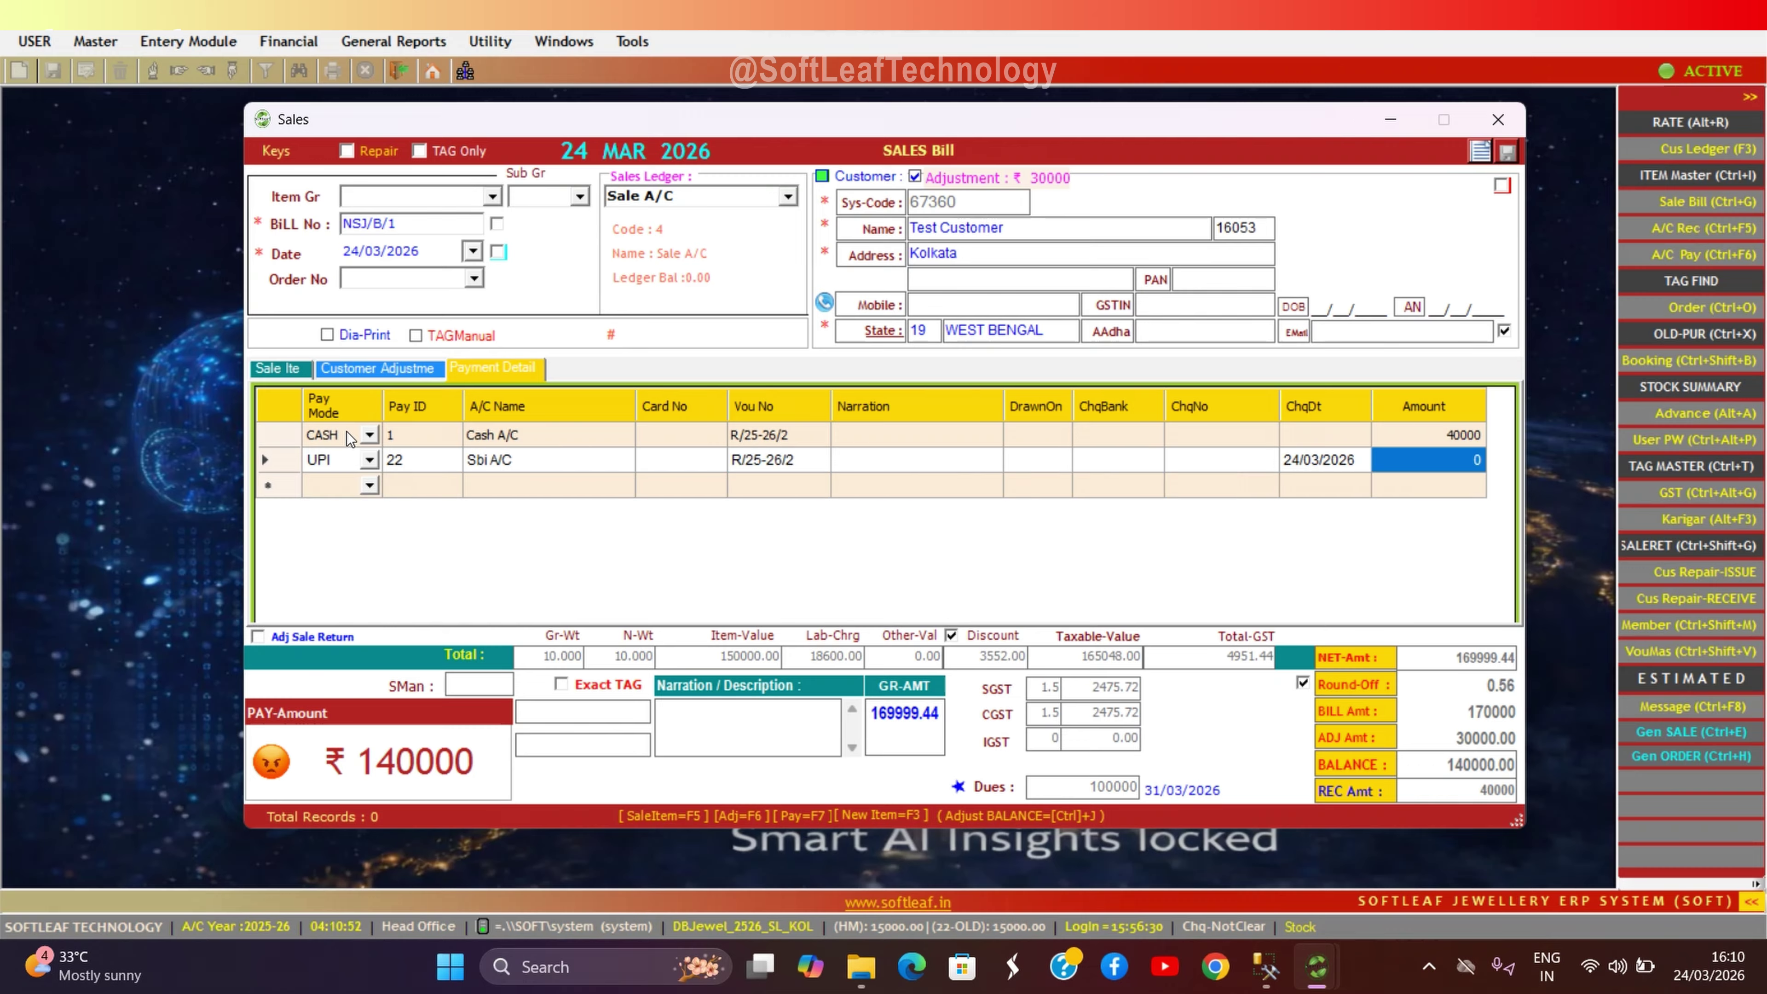
text(5)
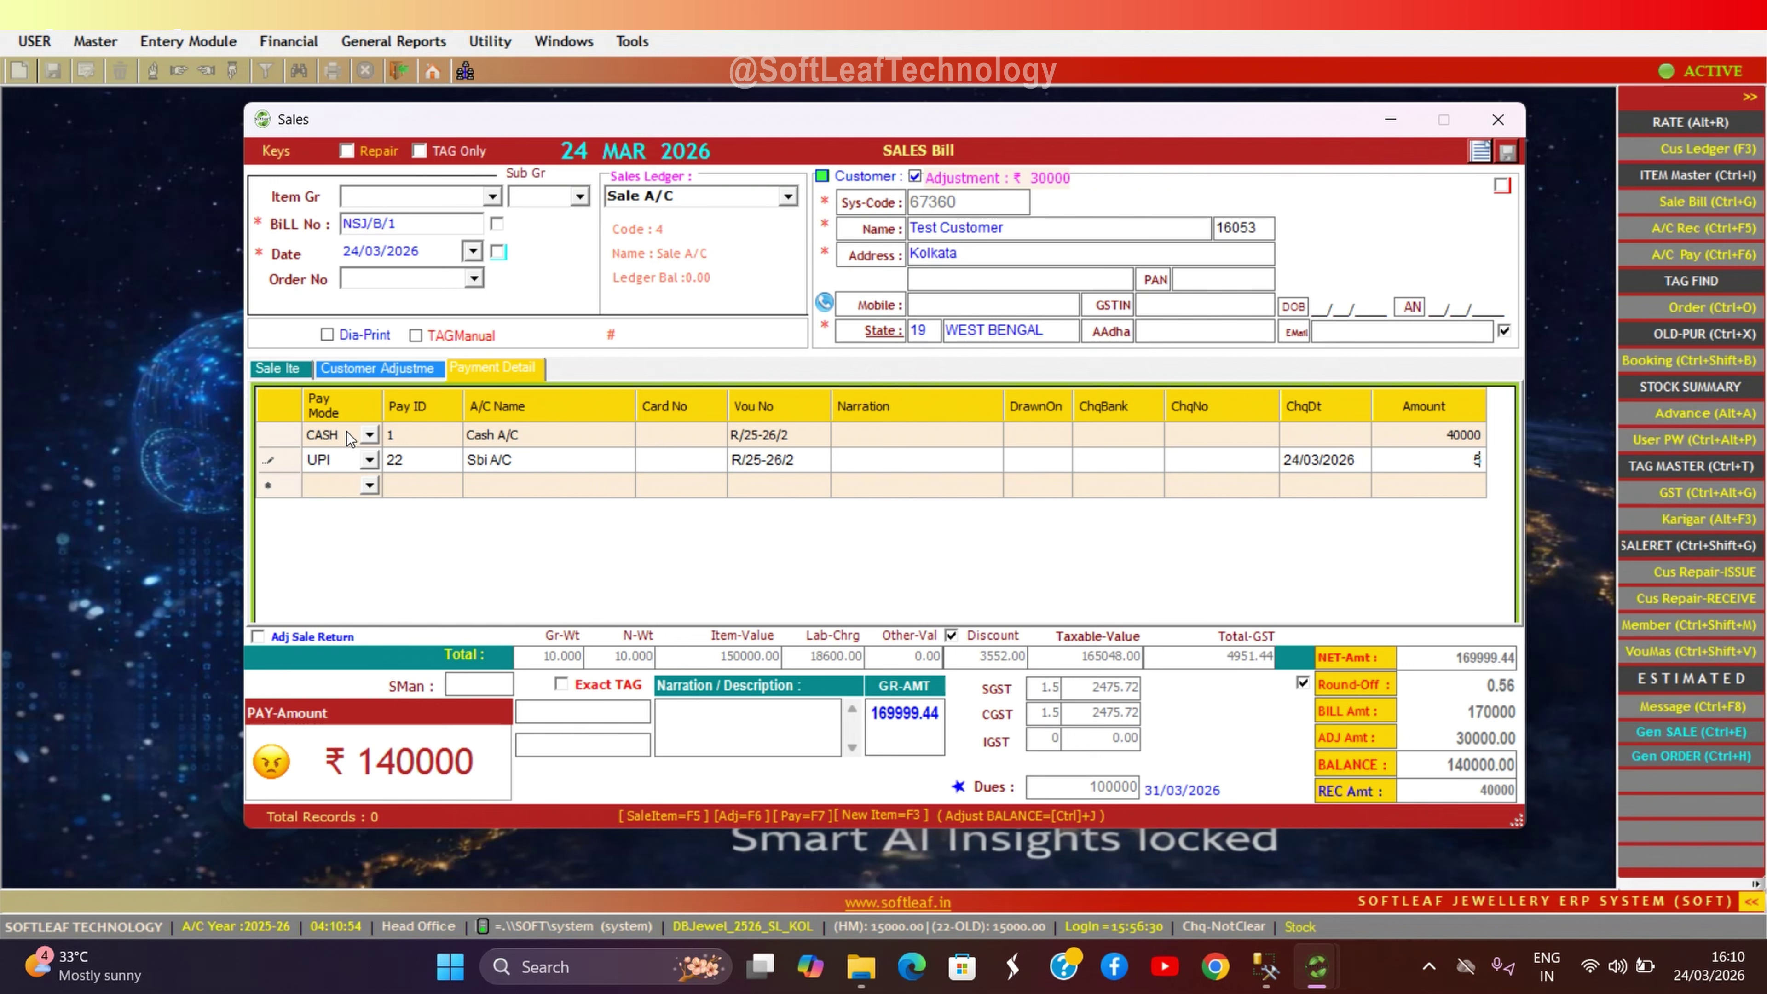
text(0000)
key(Return)
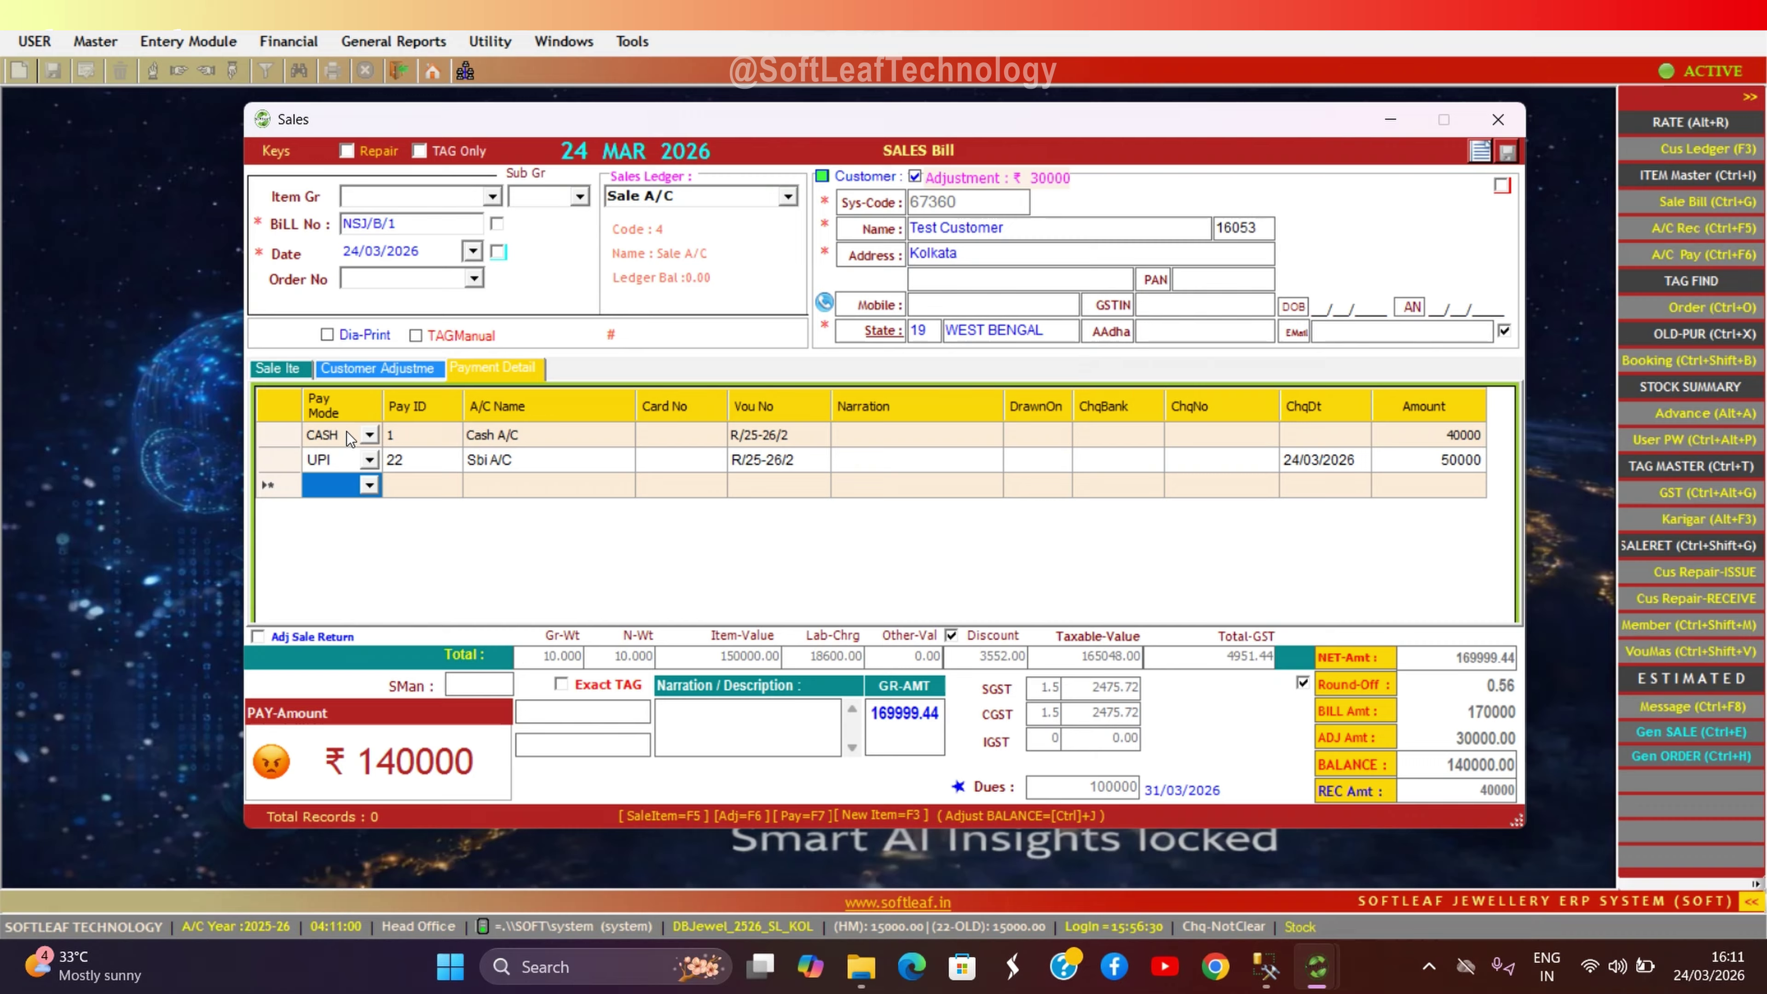
- Add a card payment row using the HDFC BANK account, keeping its optional details unchanged and accepting 50000 as the amount
text(c)
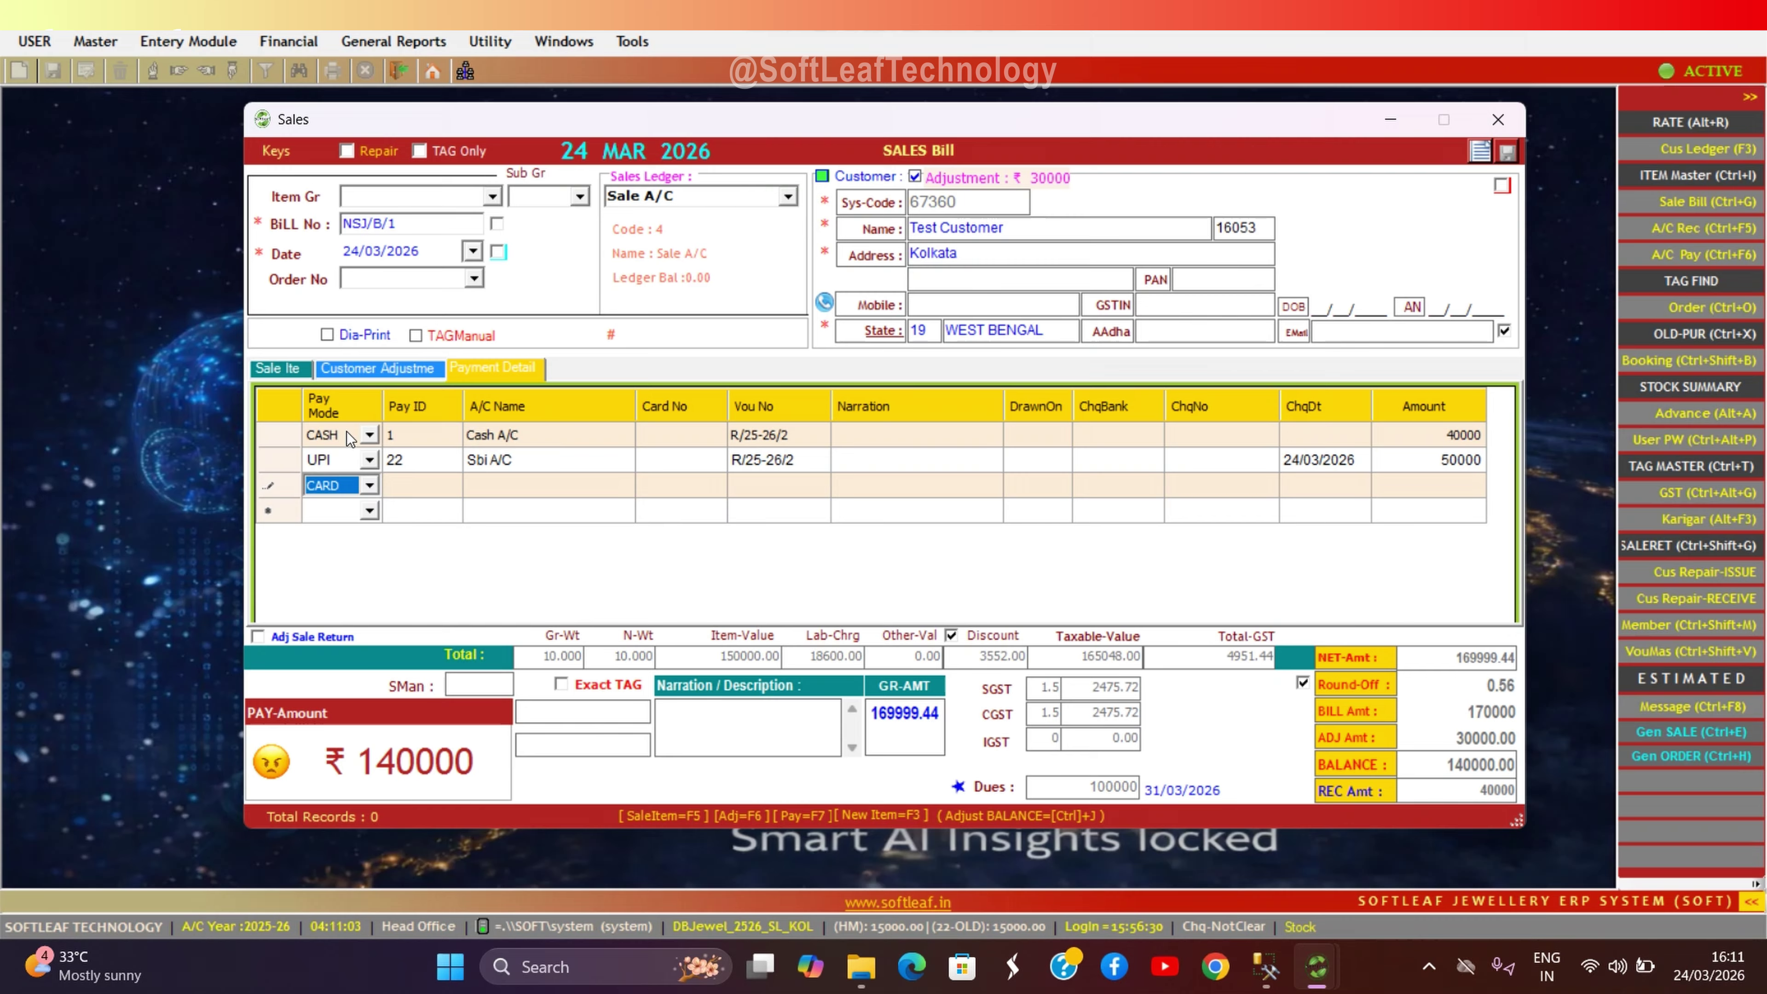
key(Return)
text(hd)
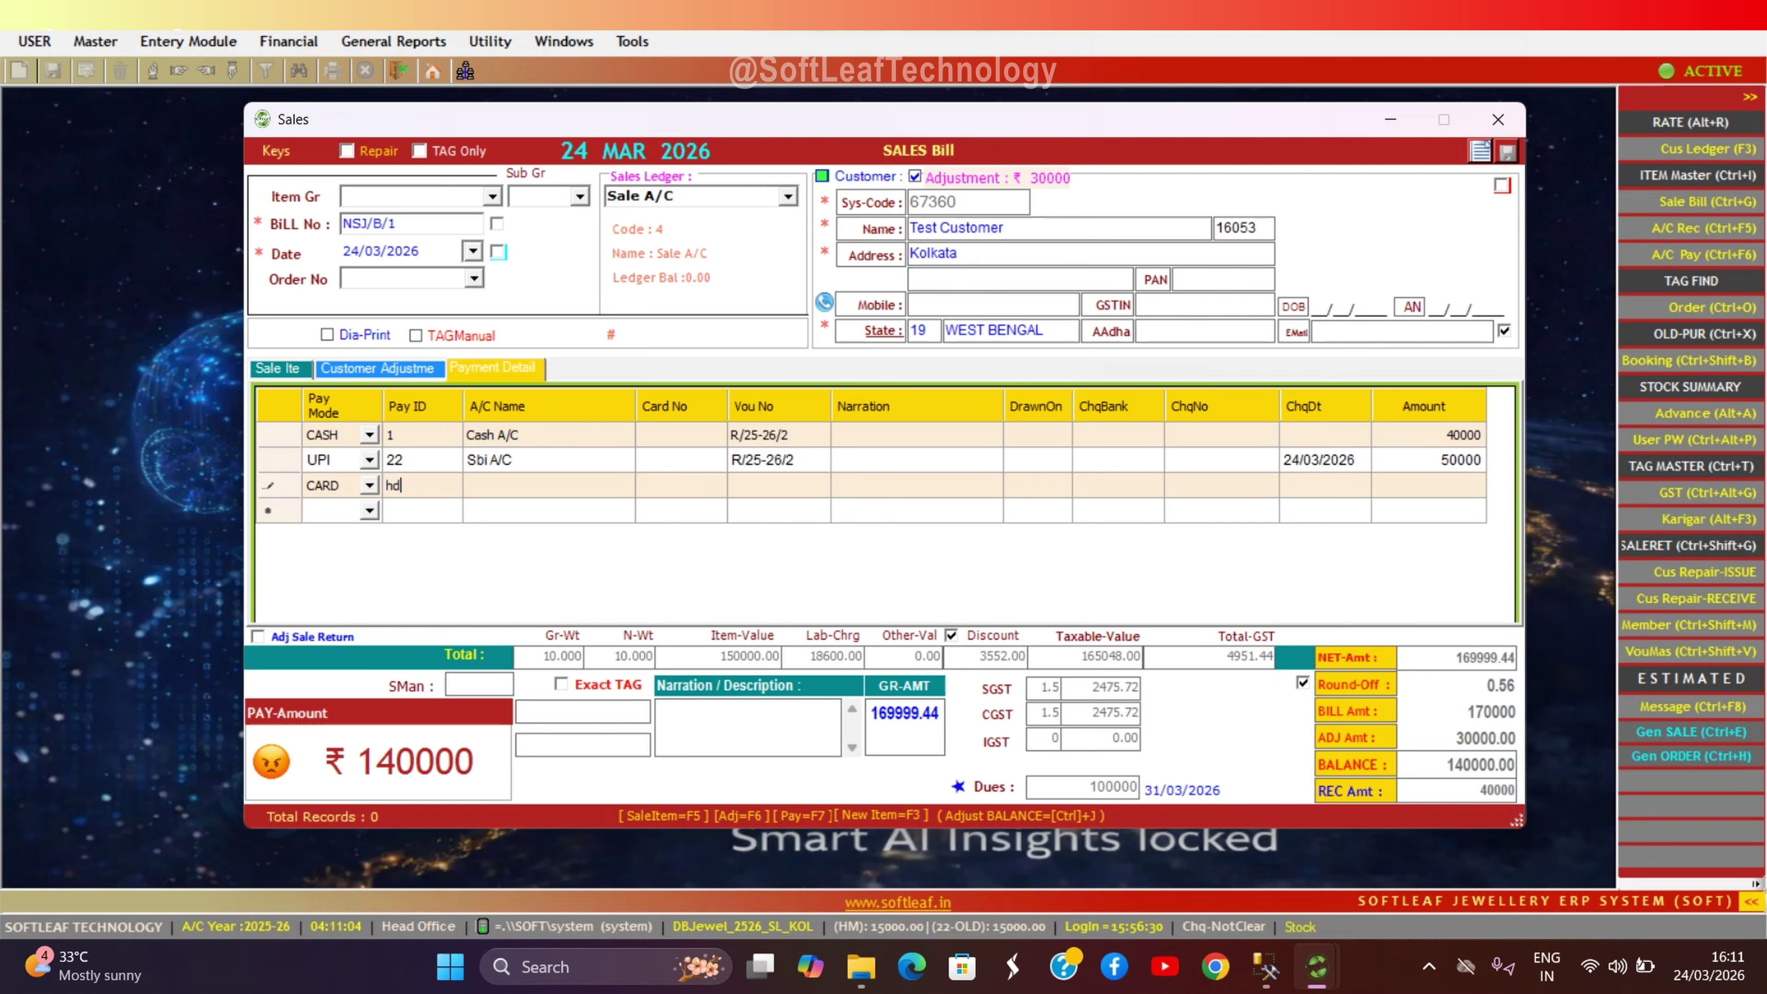
key(Return)
key(Return)
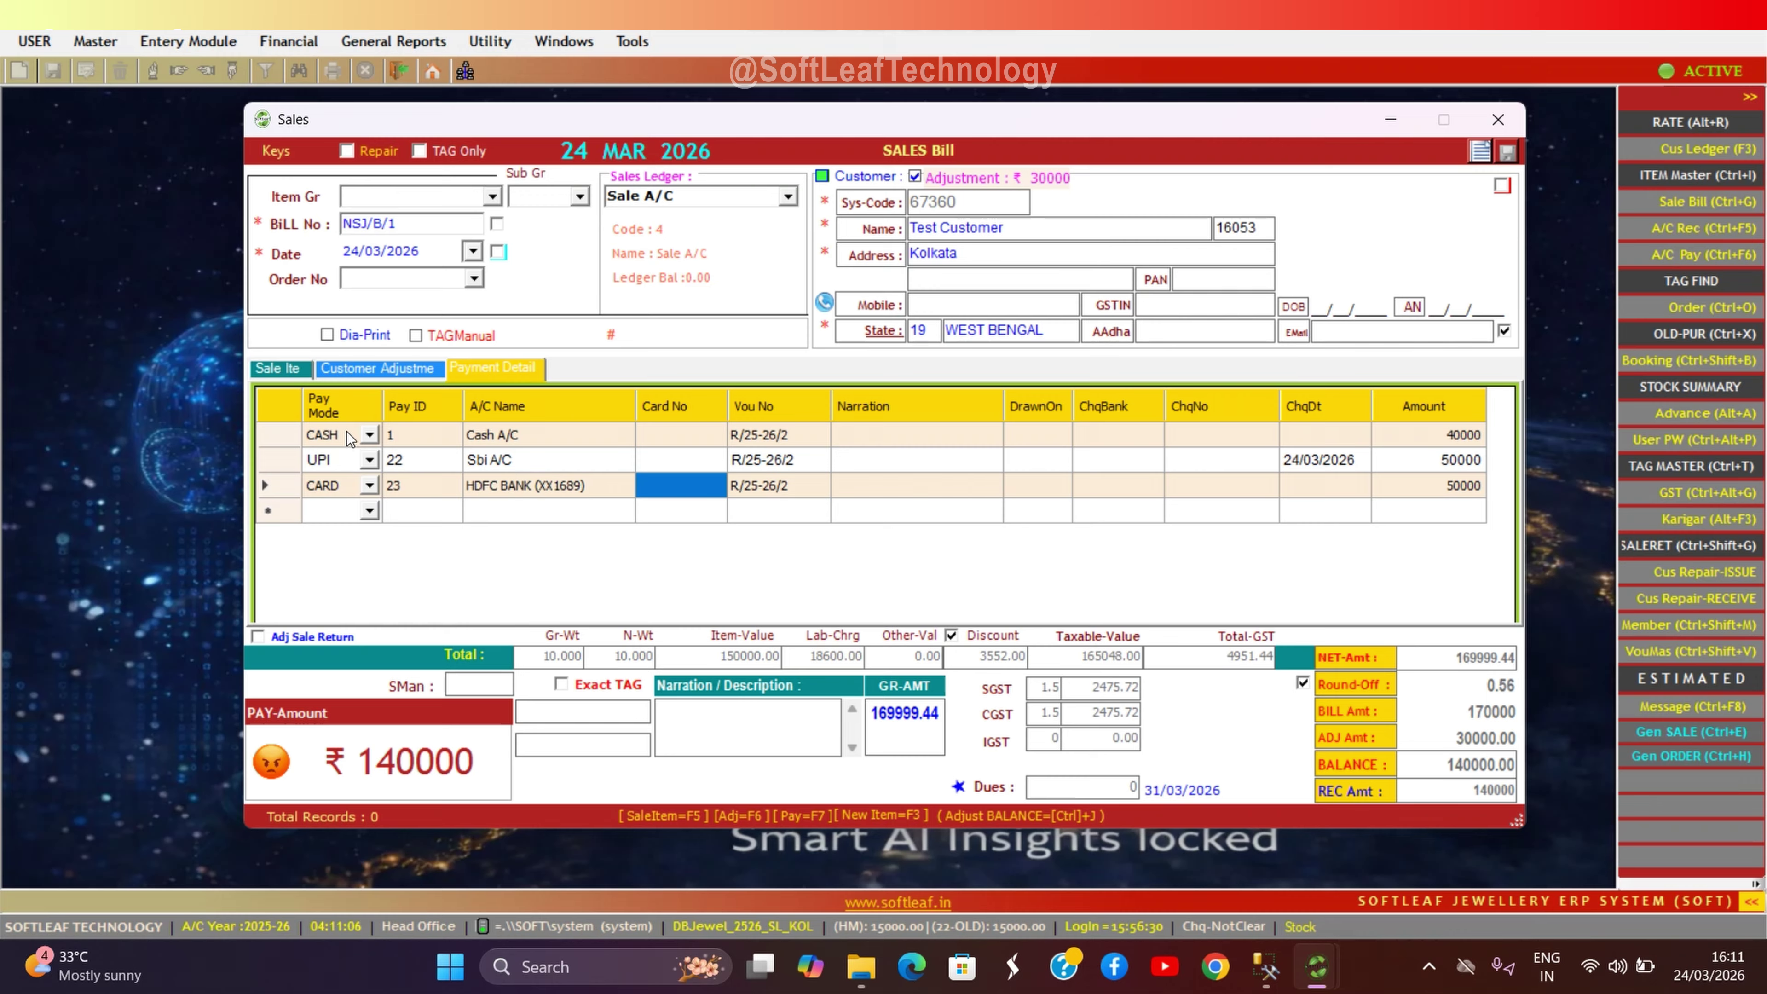
key(Return)
key(Return)
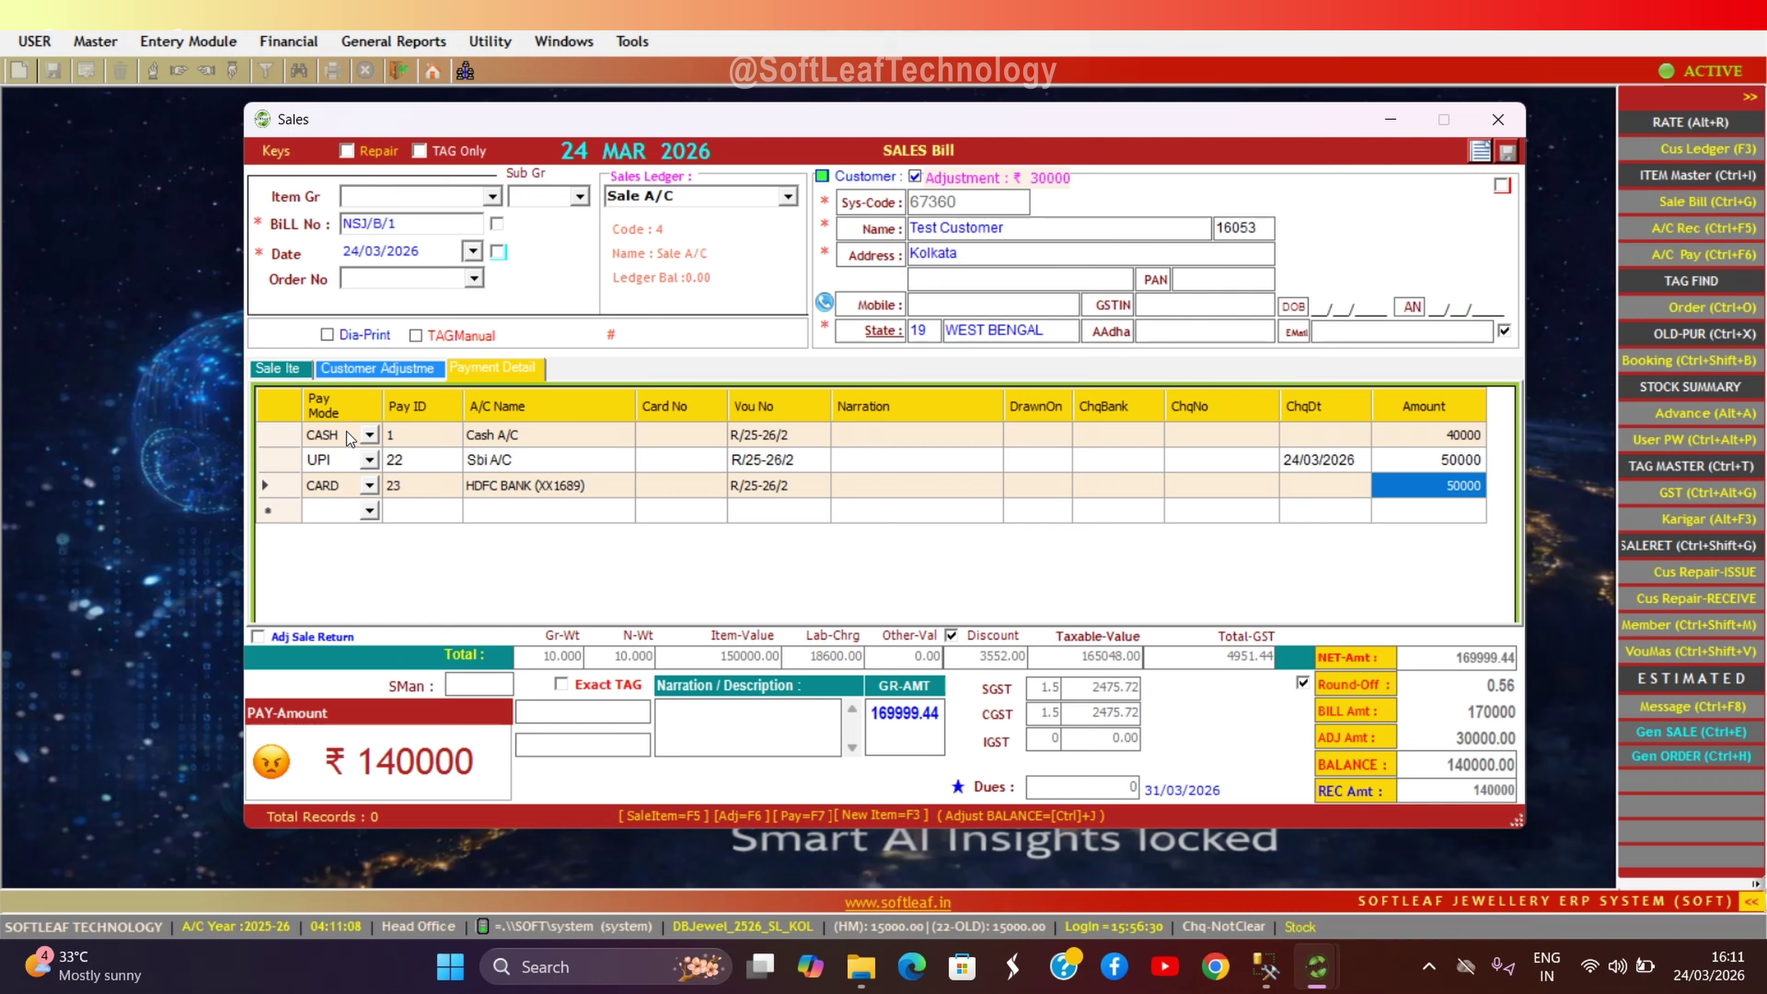
key(Return)
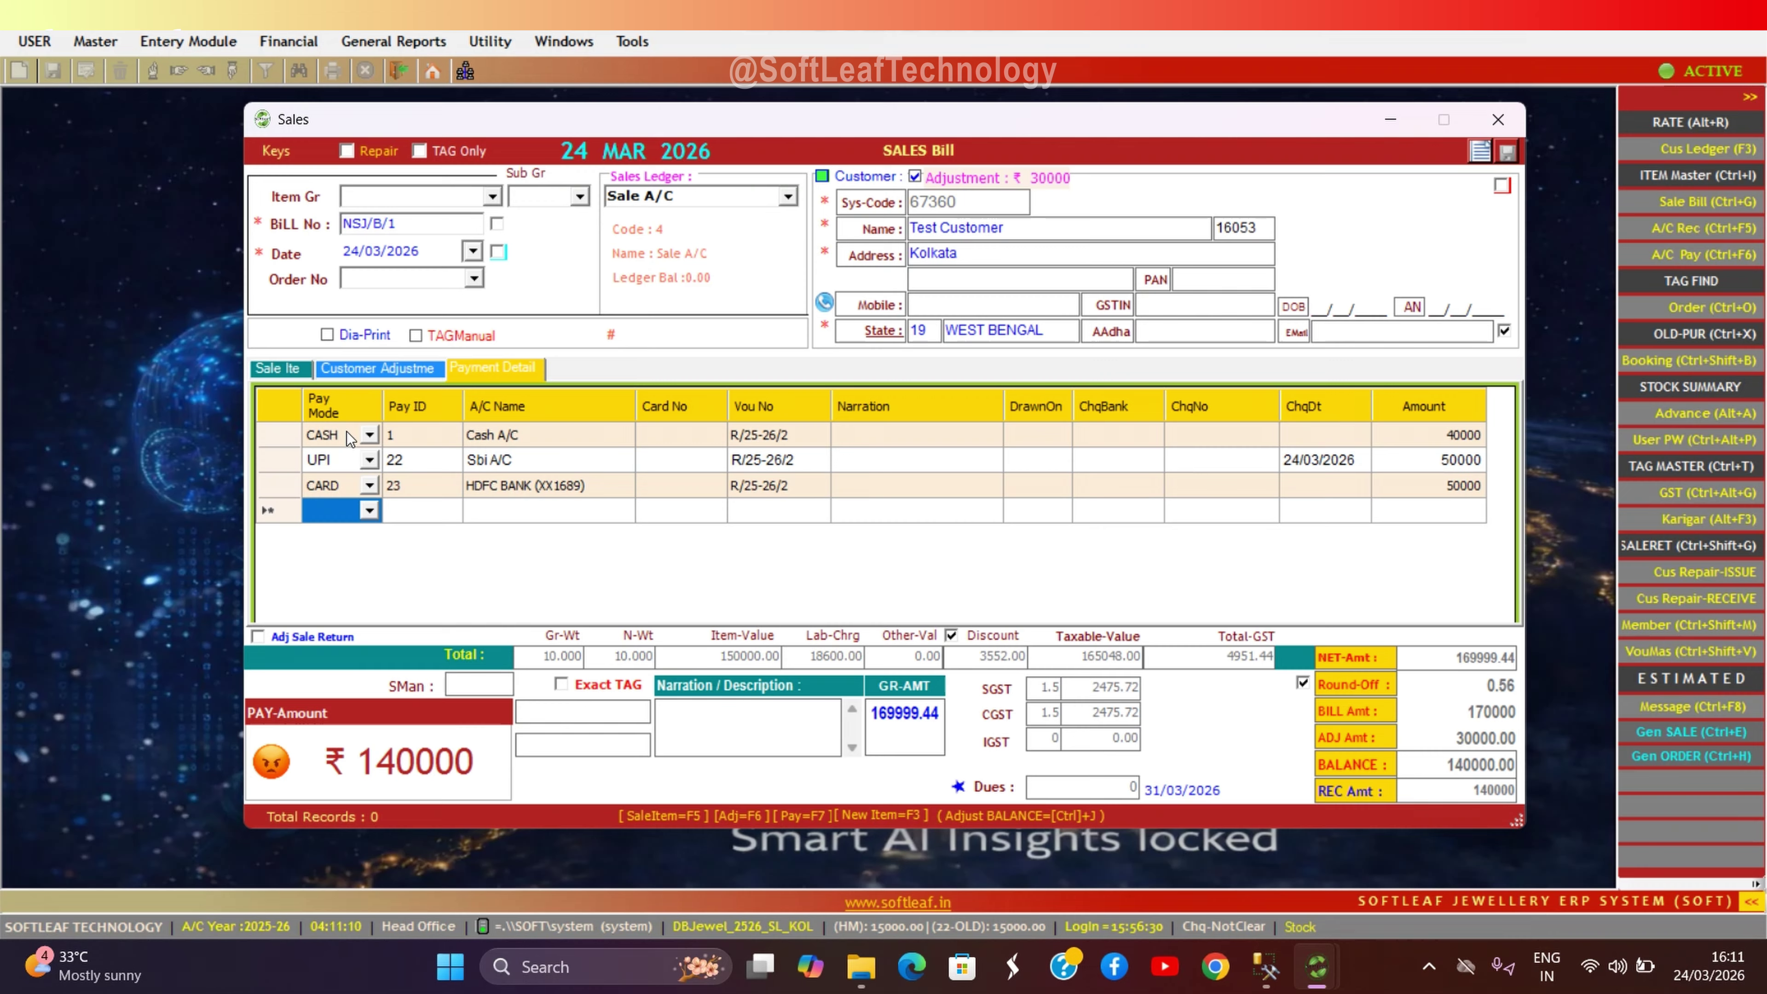
- Save the fully paid sales bill and open its tax invoice preview
key(Return)
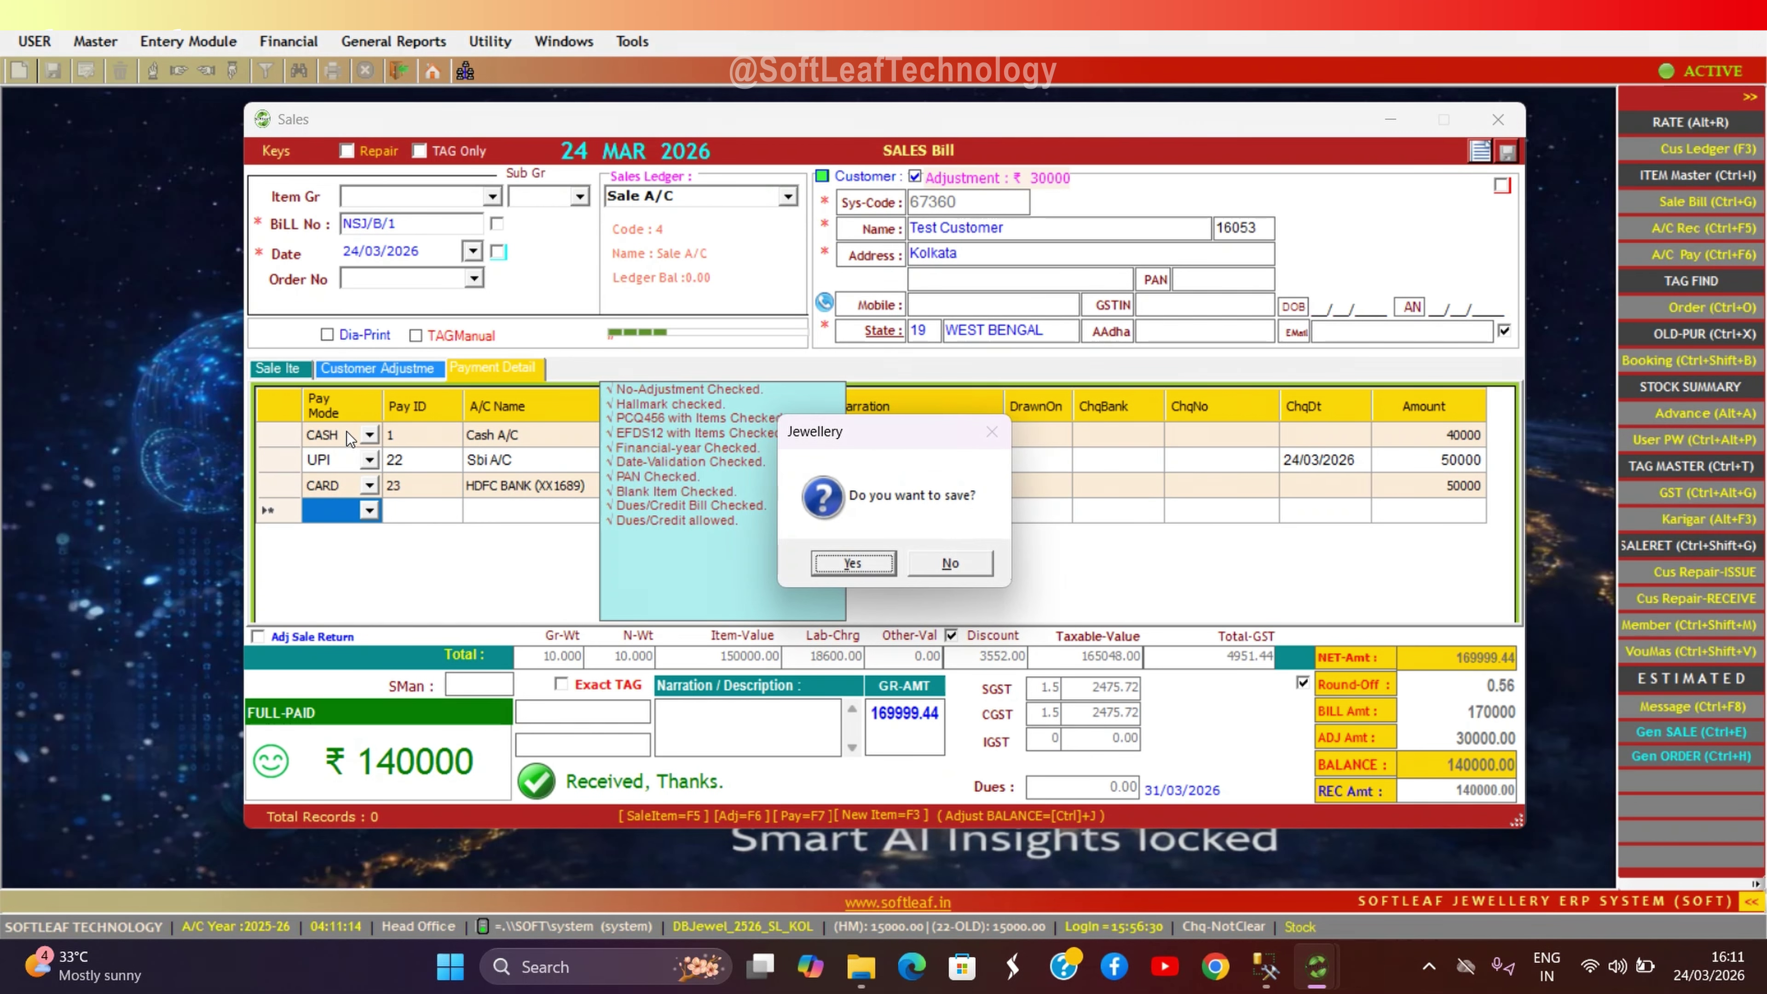
key(Return)
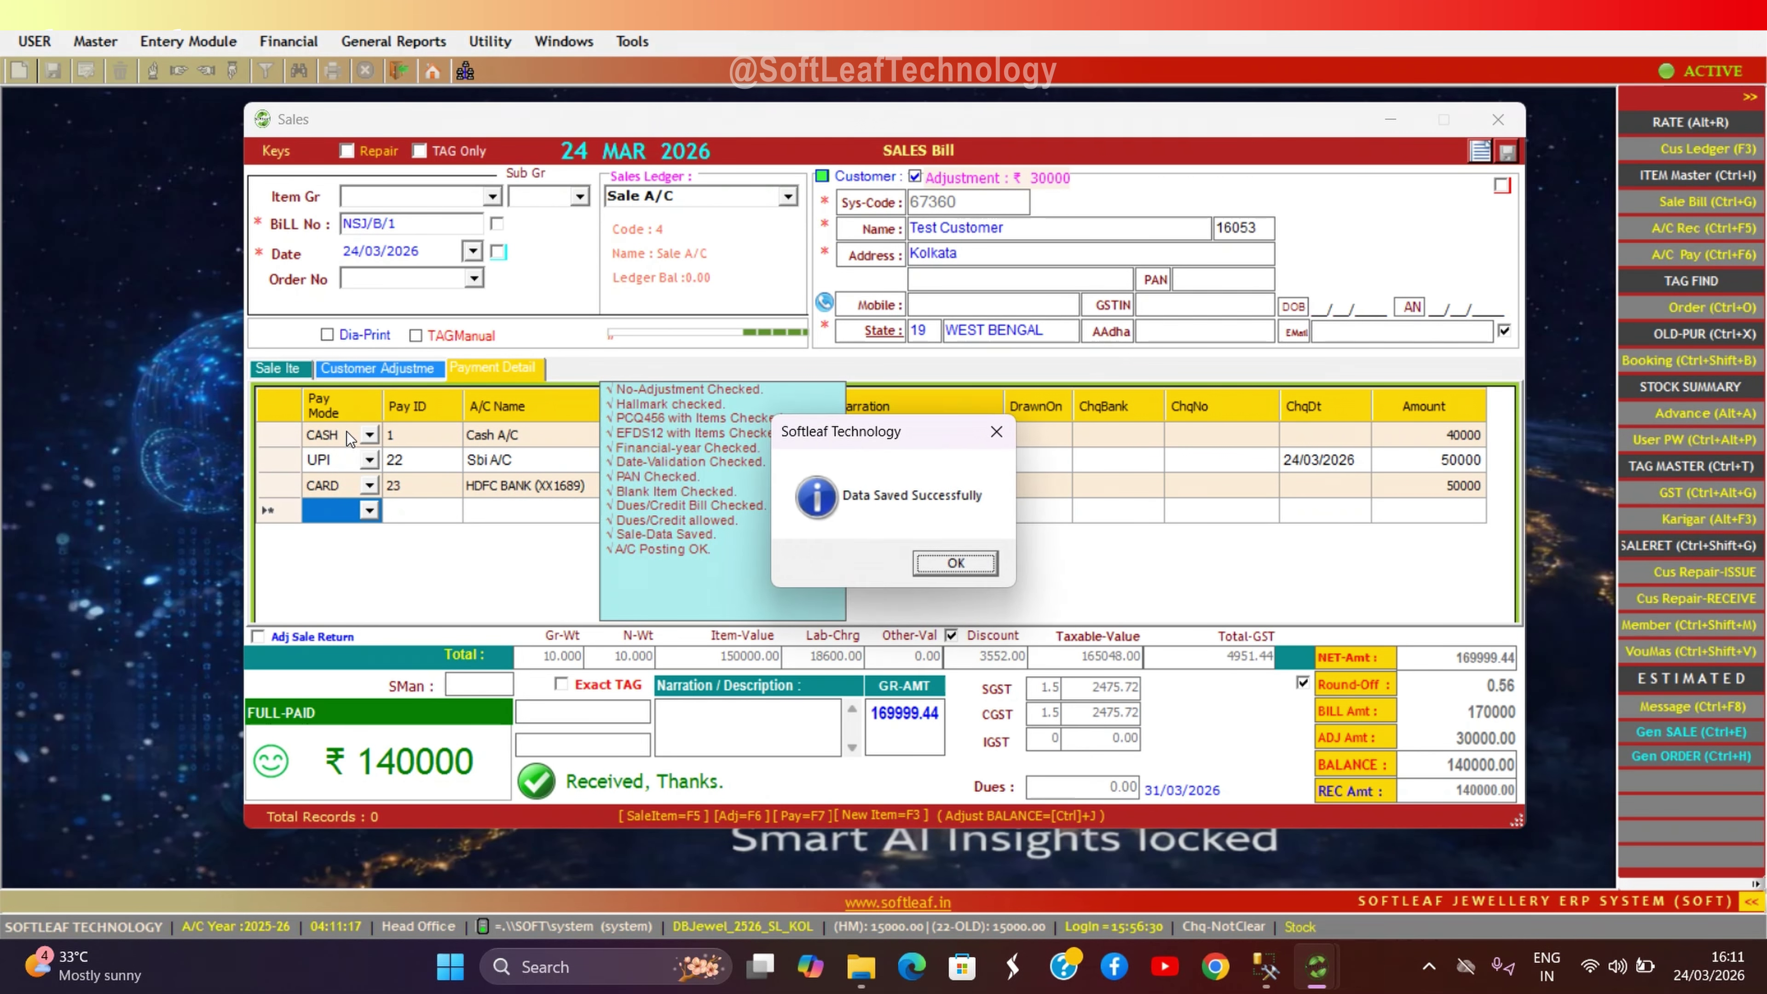
key(Return)
key(Return)
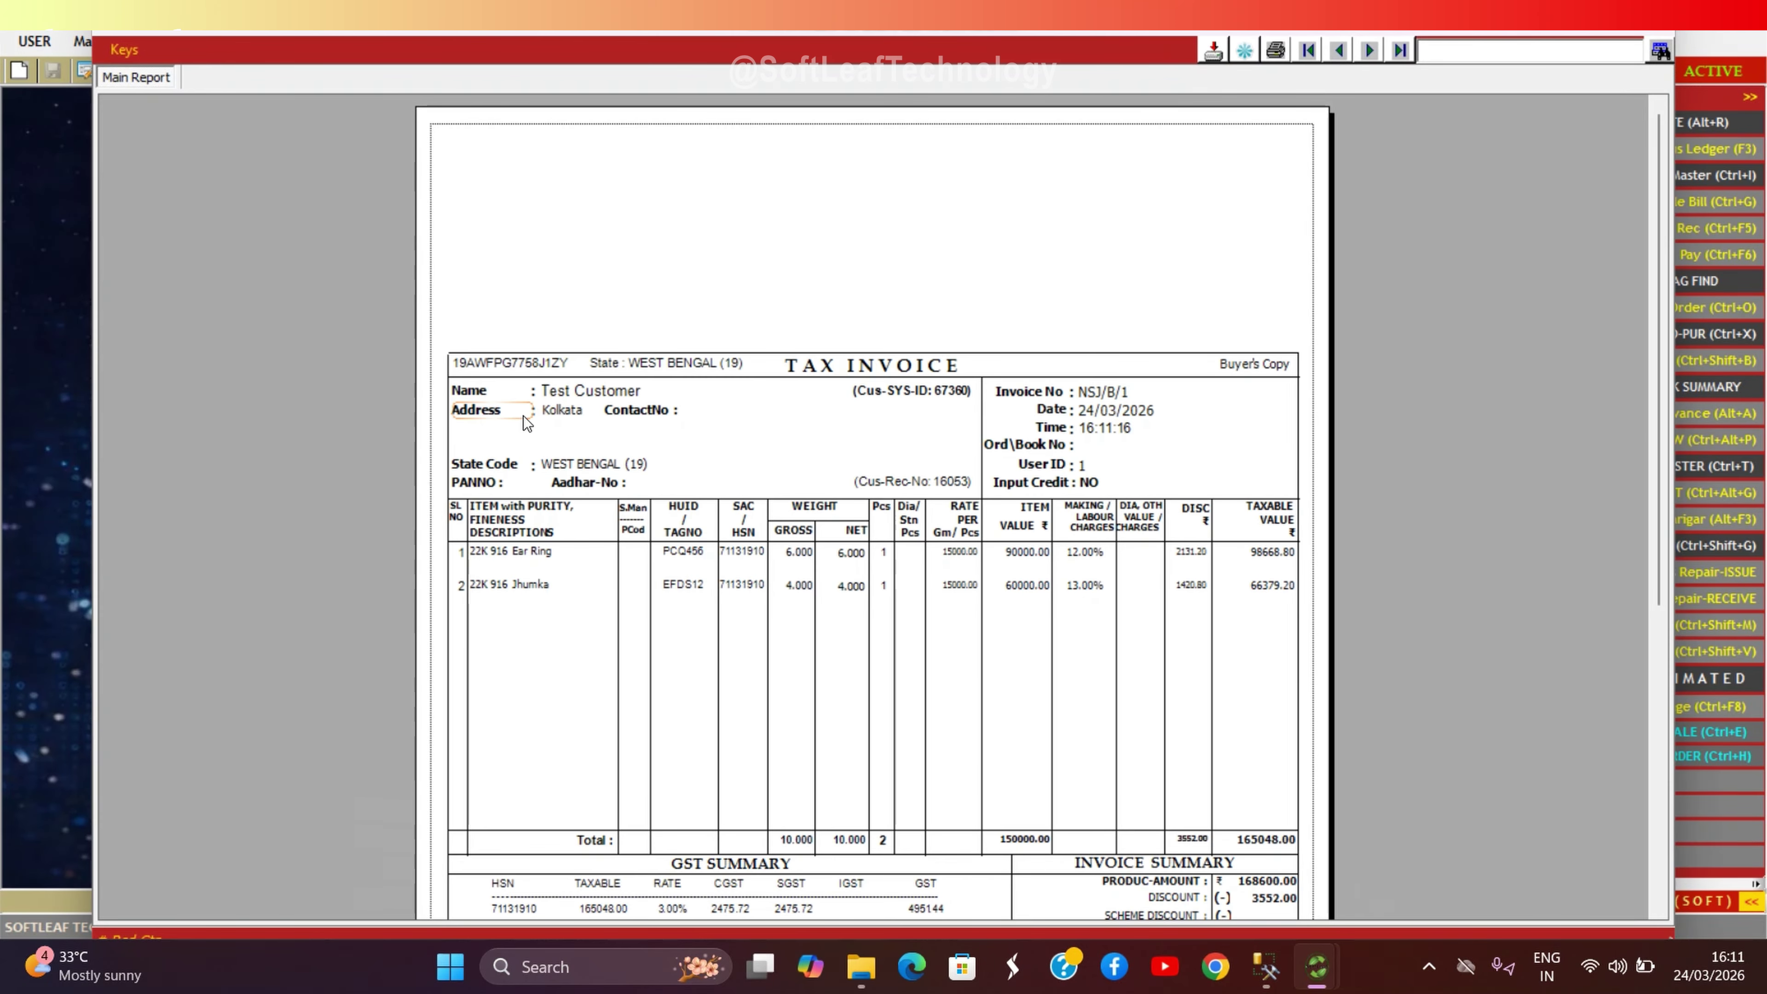
- Check the buyer's invoice down to its payment summary, close both invoice copies and decline starting another sale bill
scroll(594, 532, down, 5)
scroll(594, 532, down, 1)
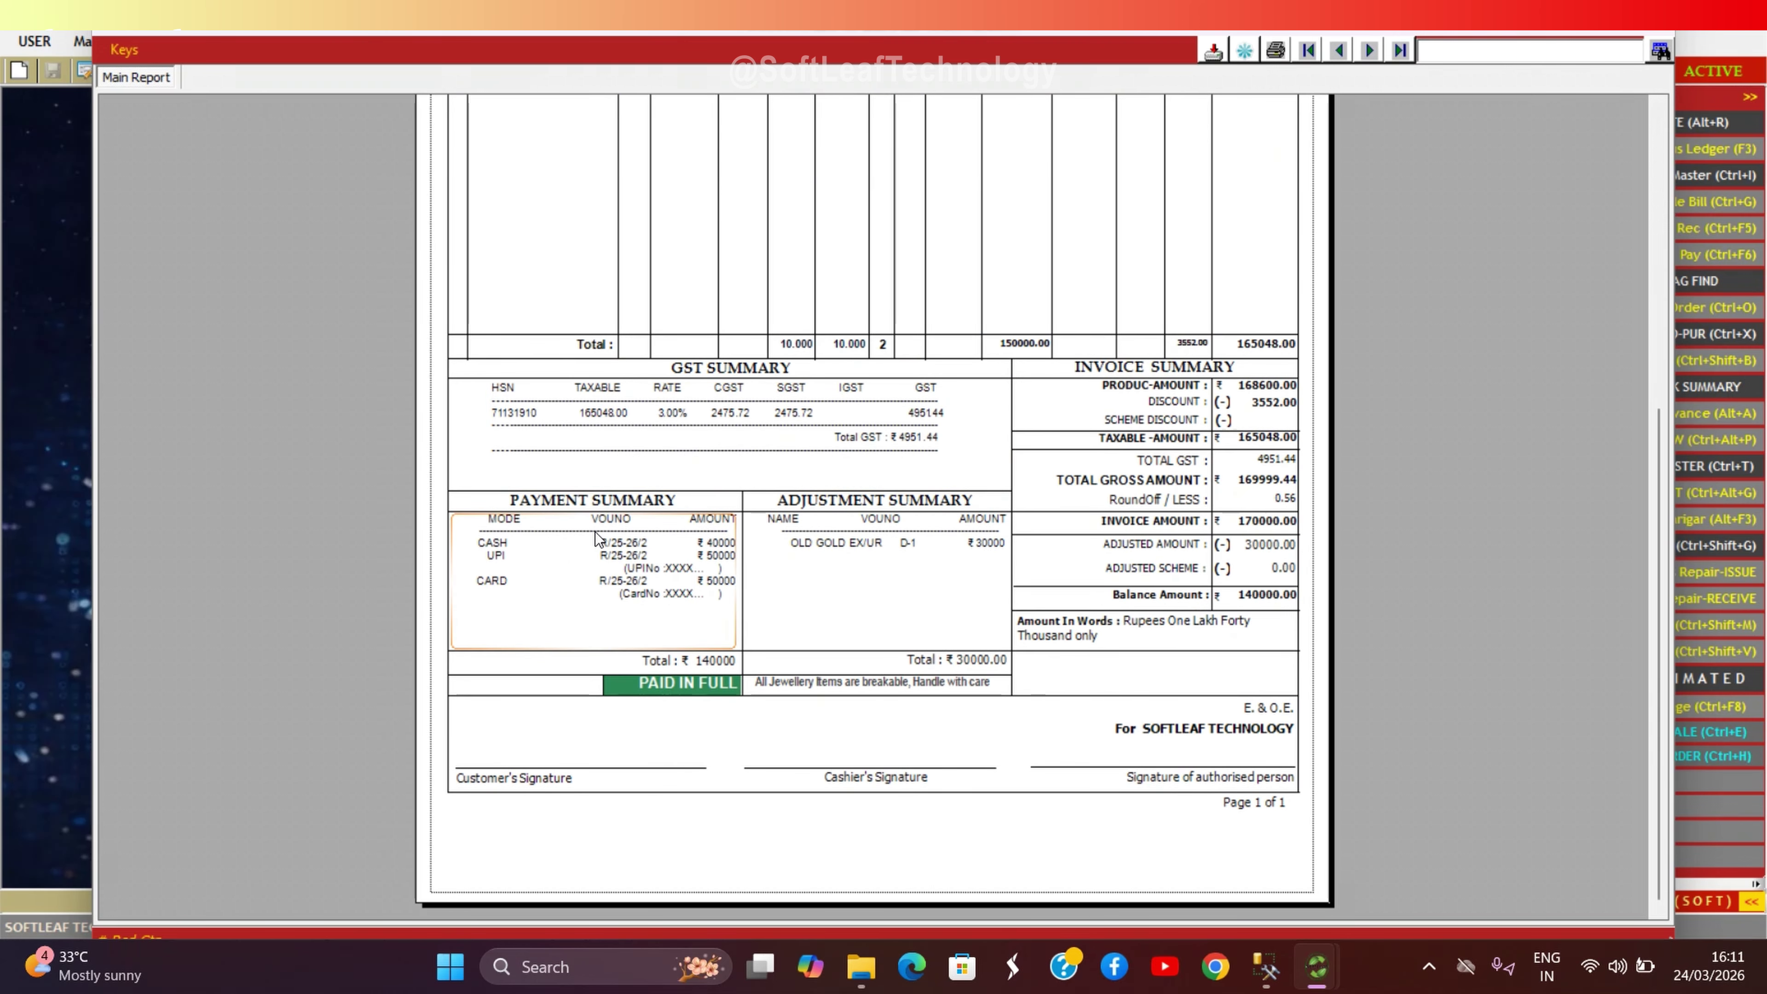
click(1630, 32)
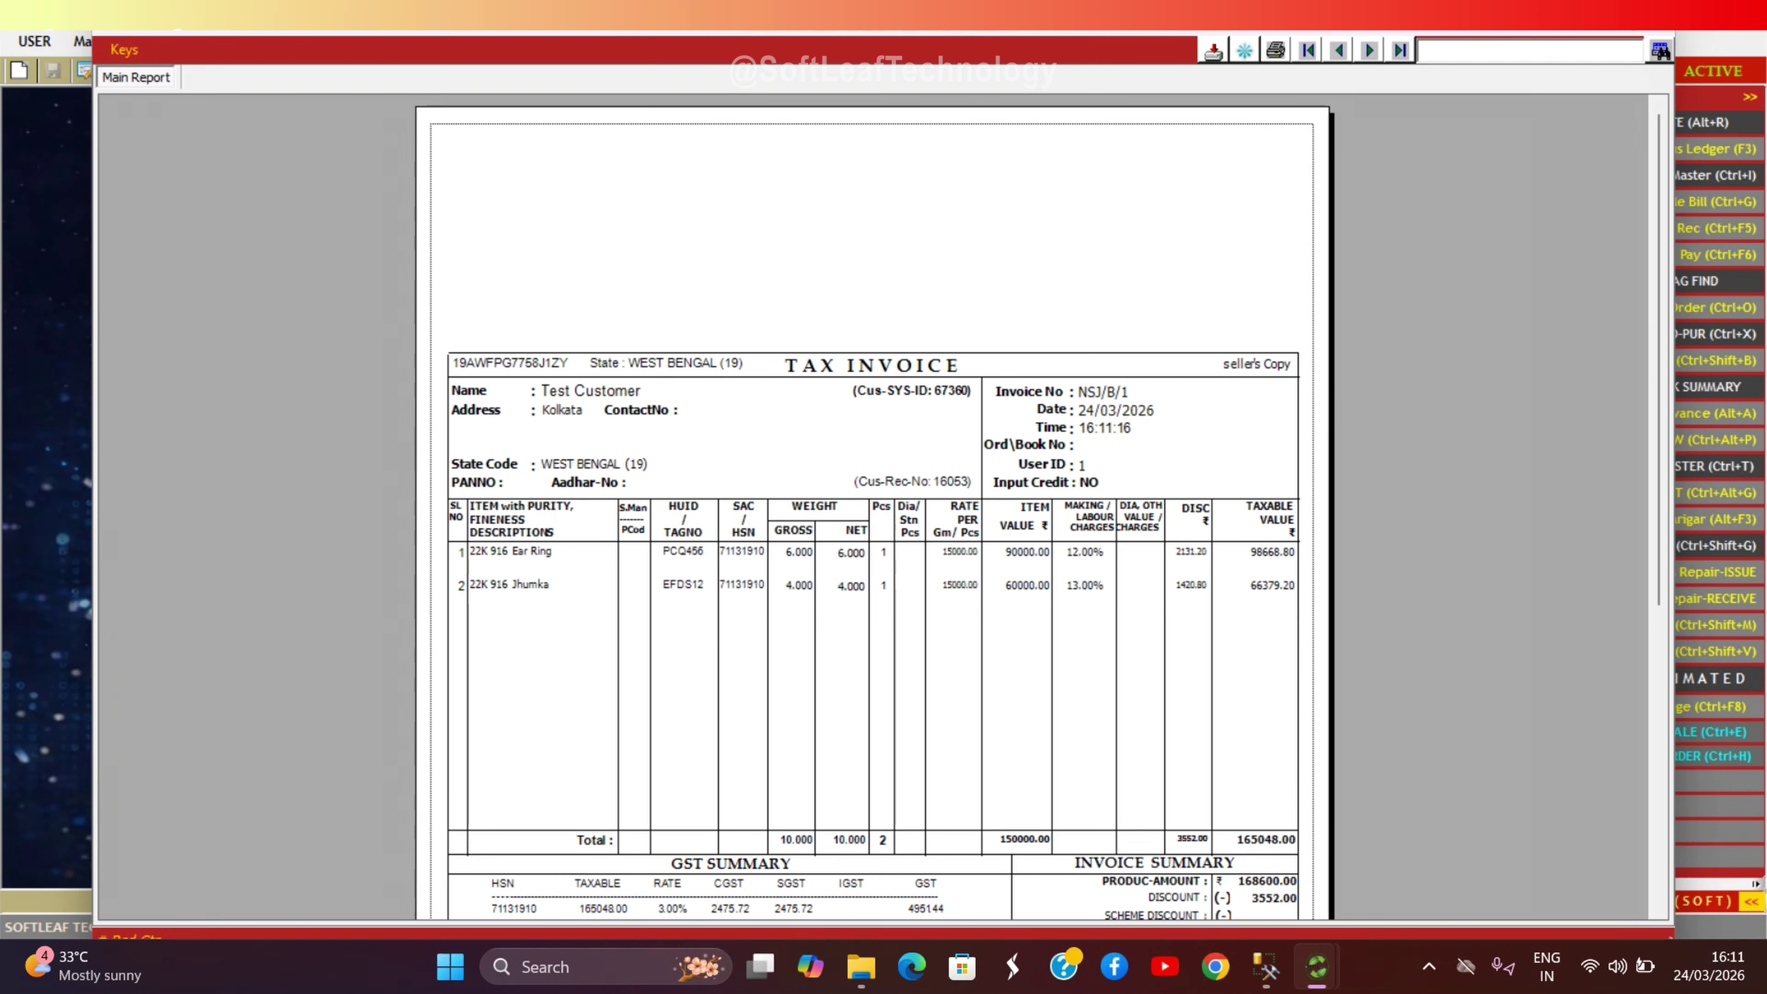
click(1649, 38)
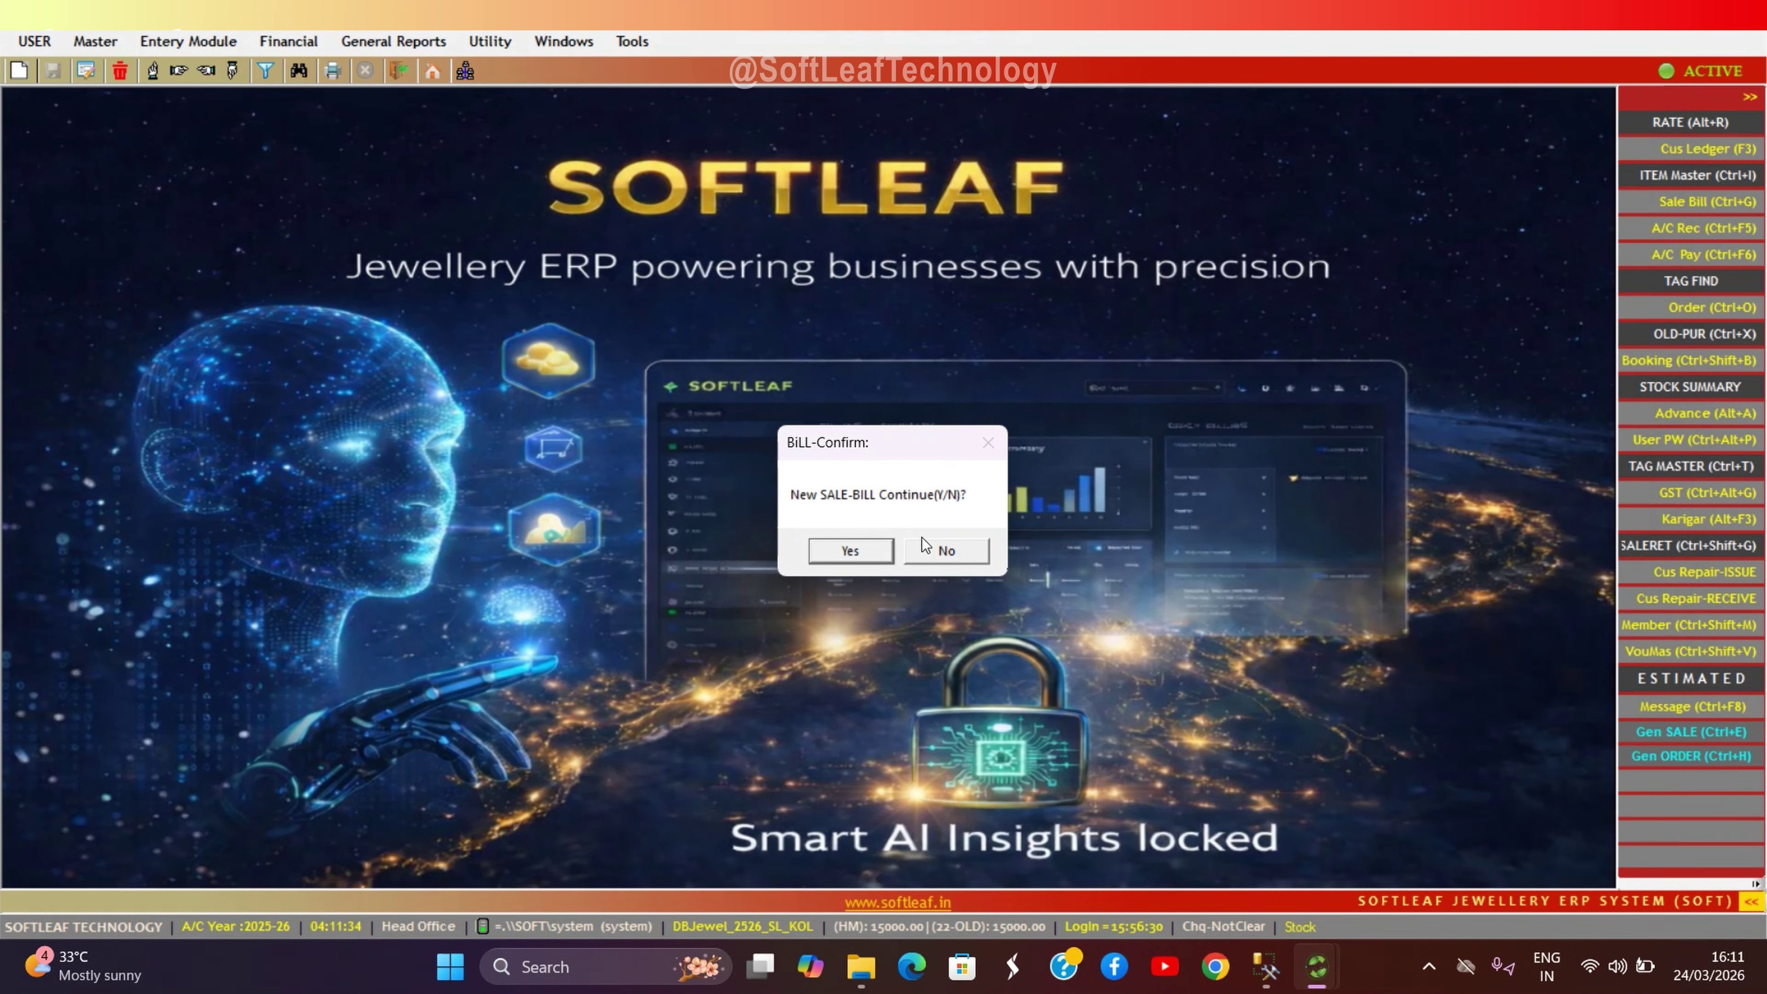
click(928, 548)
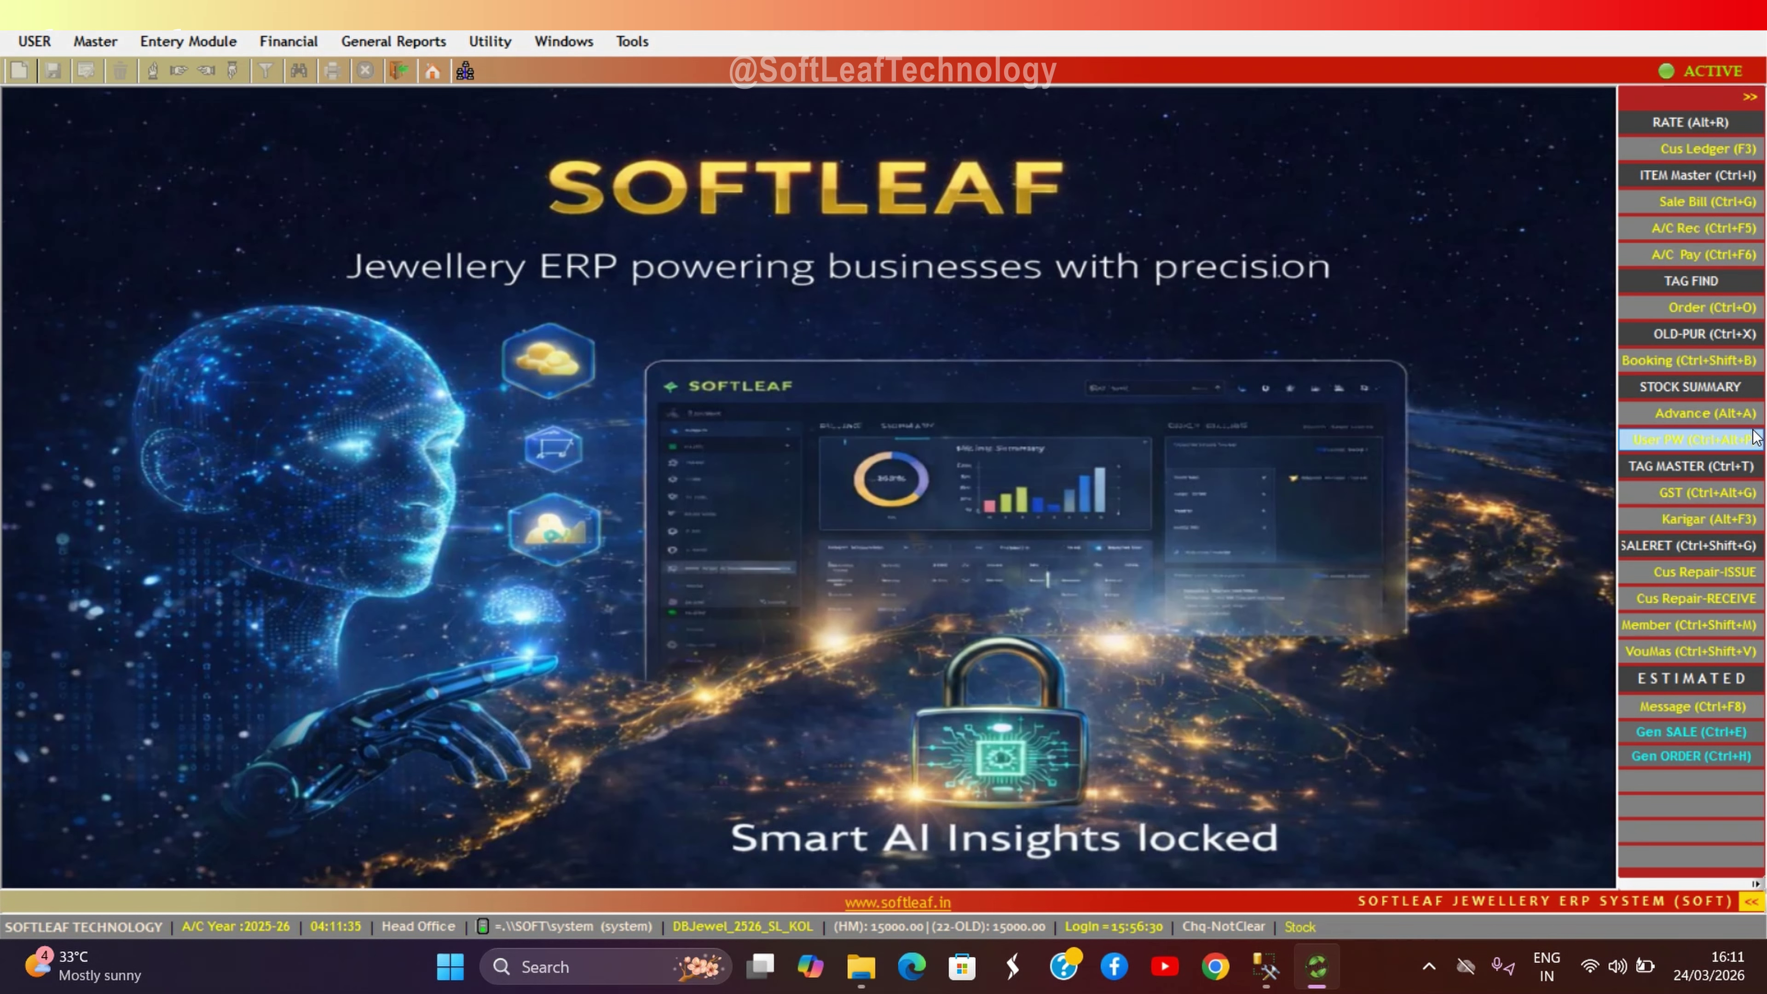
- Run the item stock summary report for GOLD up to 24/03/2026 with 22 selected
click(1698, 388)
click(111, 496)
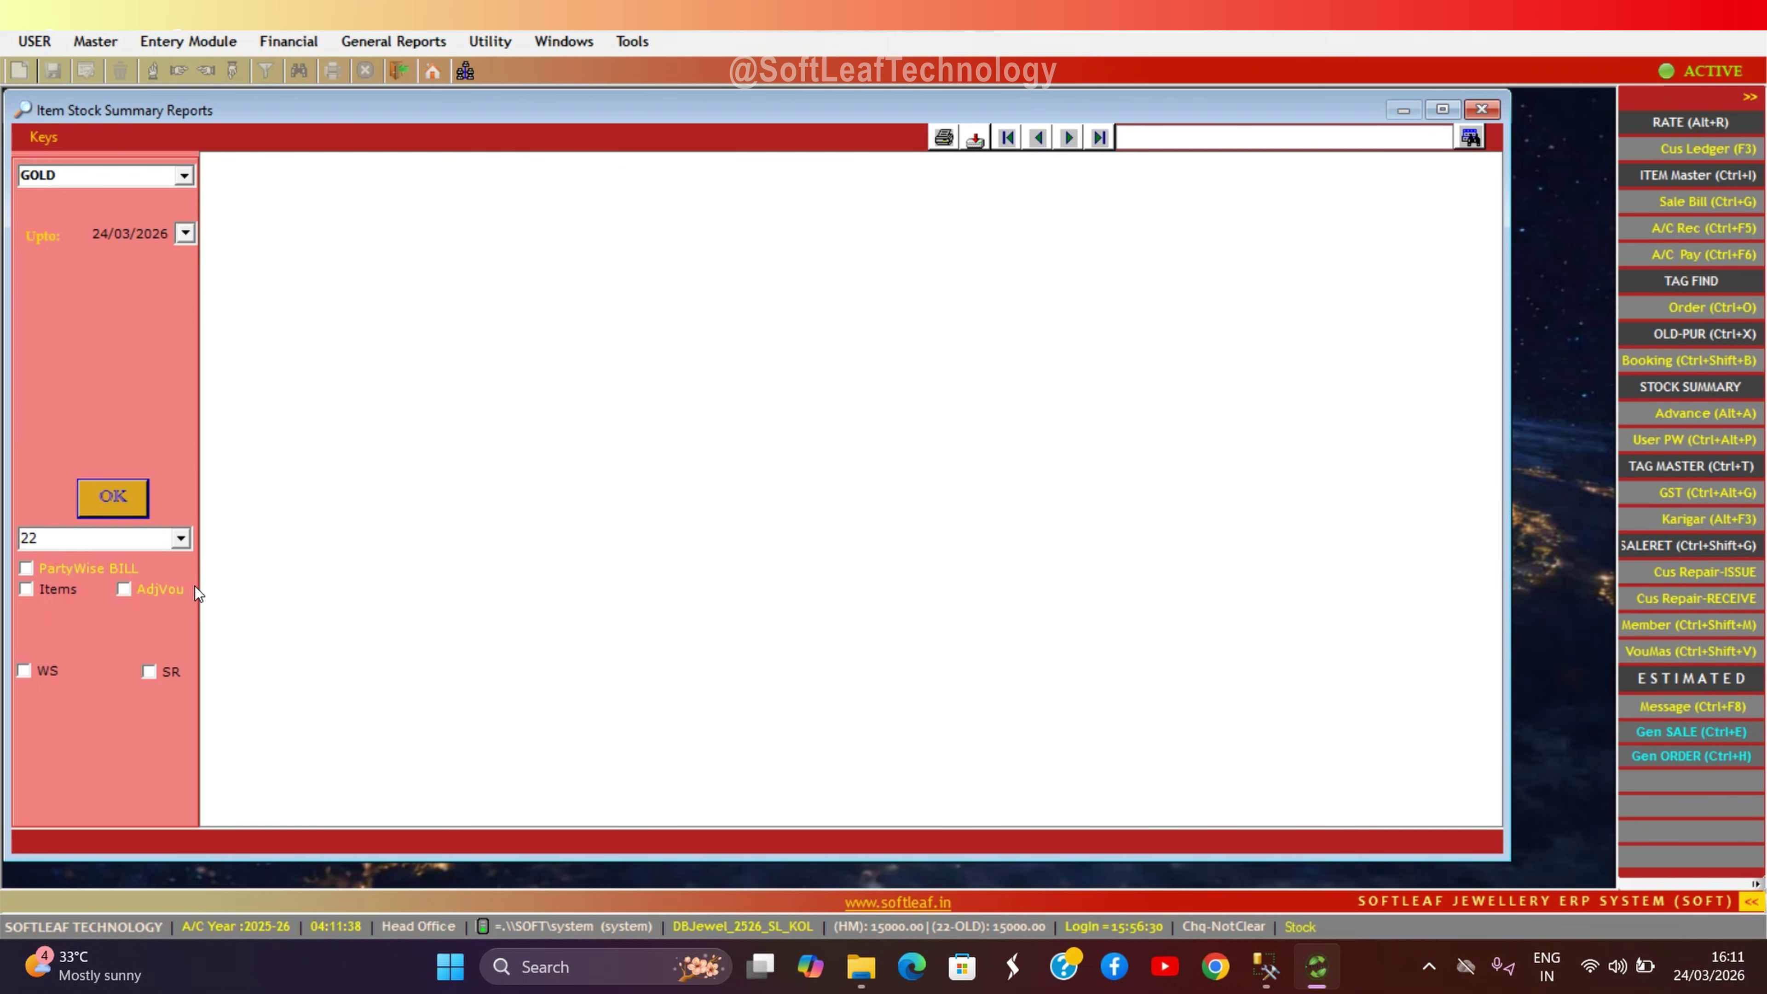